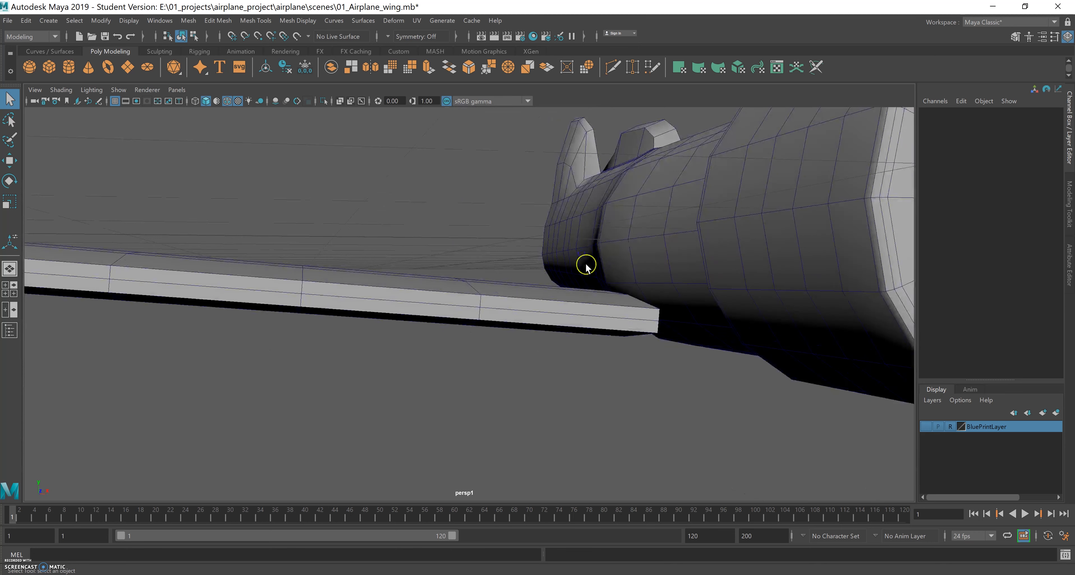
# Show BluePrintLayer over the fuselage and wing in the side view.
pyautogui.click(588, 337)
pyautogui.keyDown('alt'); pyautogui.moveTo(638, 370); pyautogui.dragTo(590, 323); pyautogui.keyUp('alt')
pyautogui.click(619, 210)
pyautogui.keyDown('alt'); pyautogui.moveTo(636, 264); pyautogui.dragTo(588, 268); pyautogui.keyUp('alt')
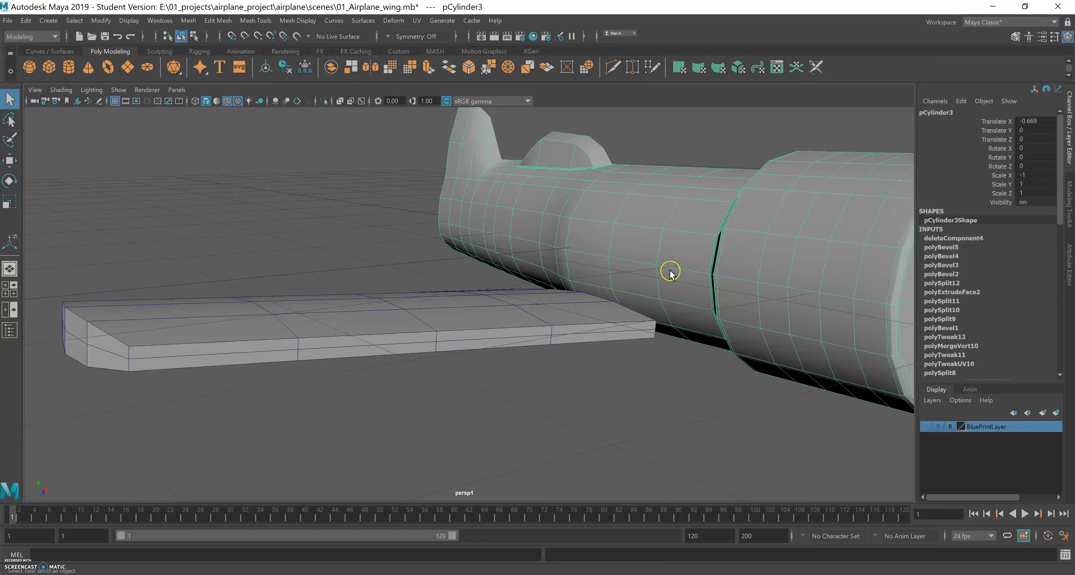
pyautogui.press('space')
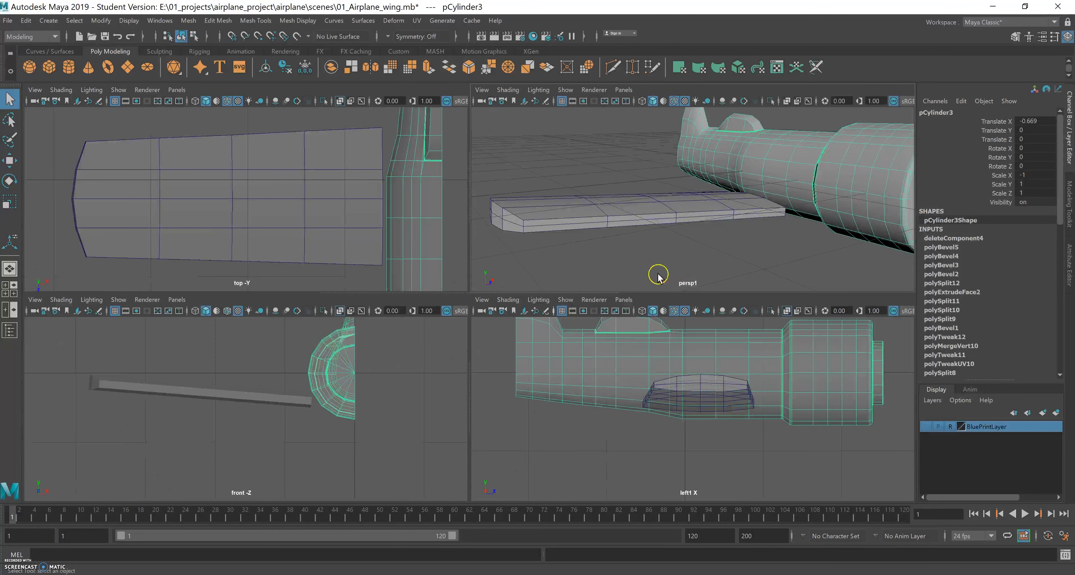
pyautogui.press('space')
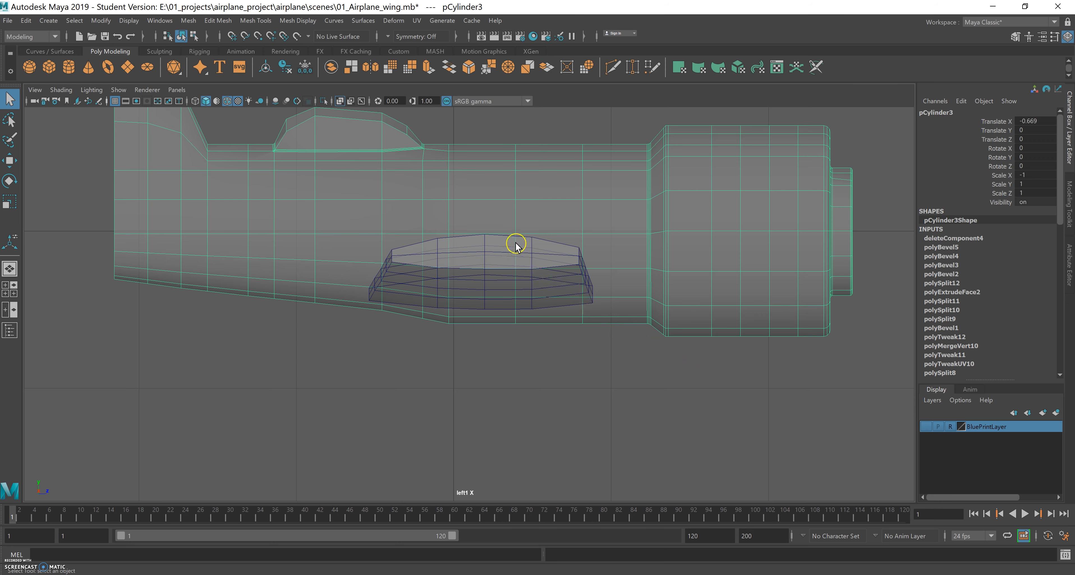
pyautogui.scroll(3, 482, 304)
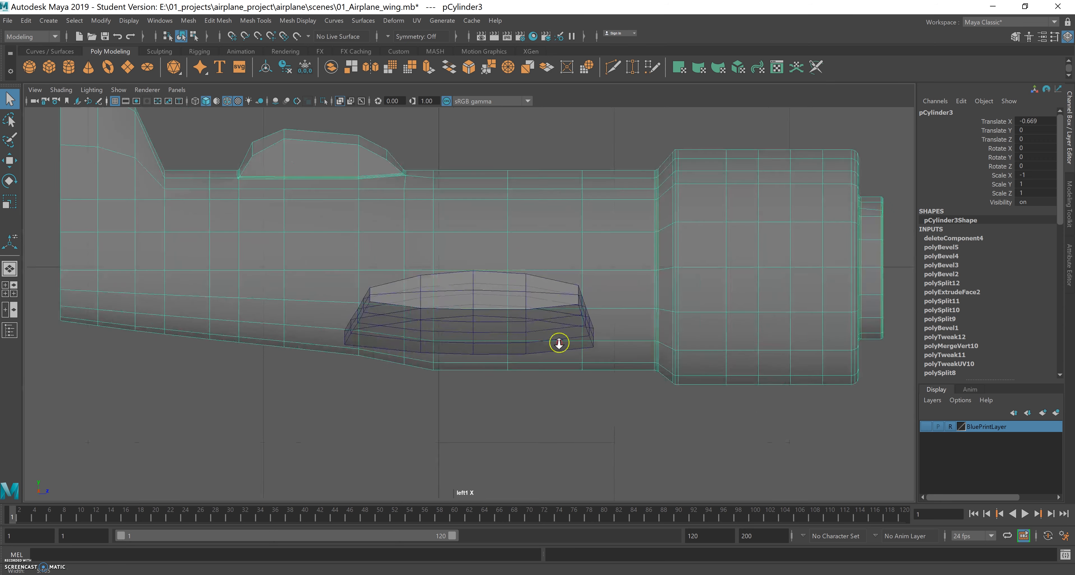
pyautogui.scroll(1, 559, 343)
pyautogui.click(925, 426)
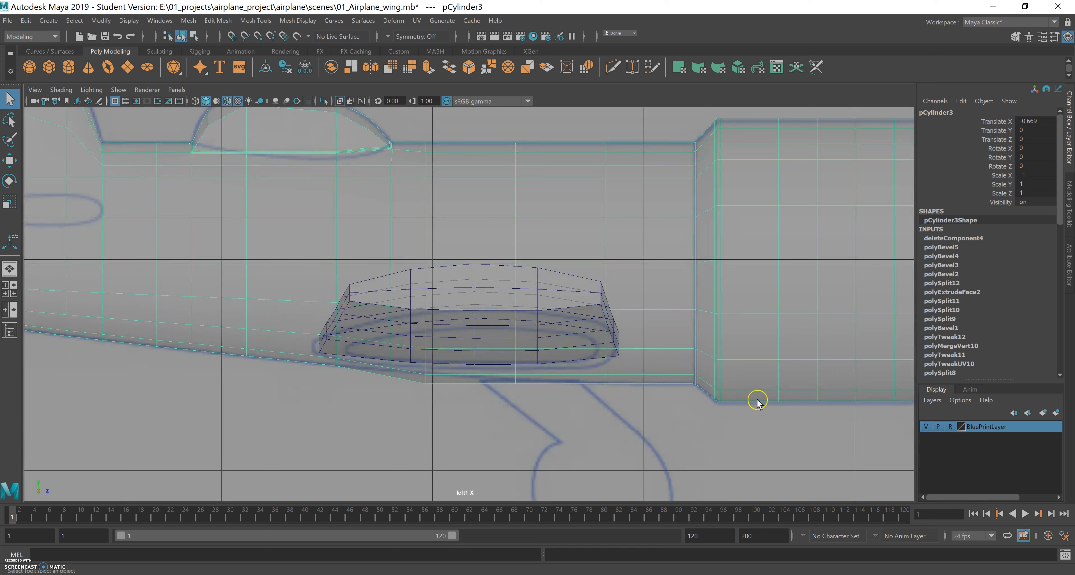
# Hide the wing mesh pPlane4 by setting its Visibility to off.
pyautogui.click(575, 282)
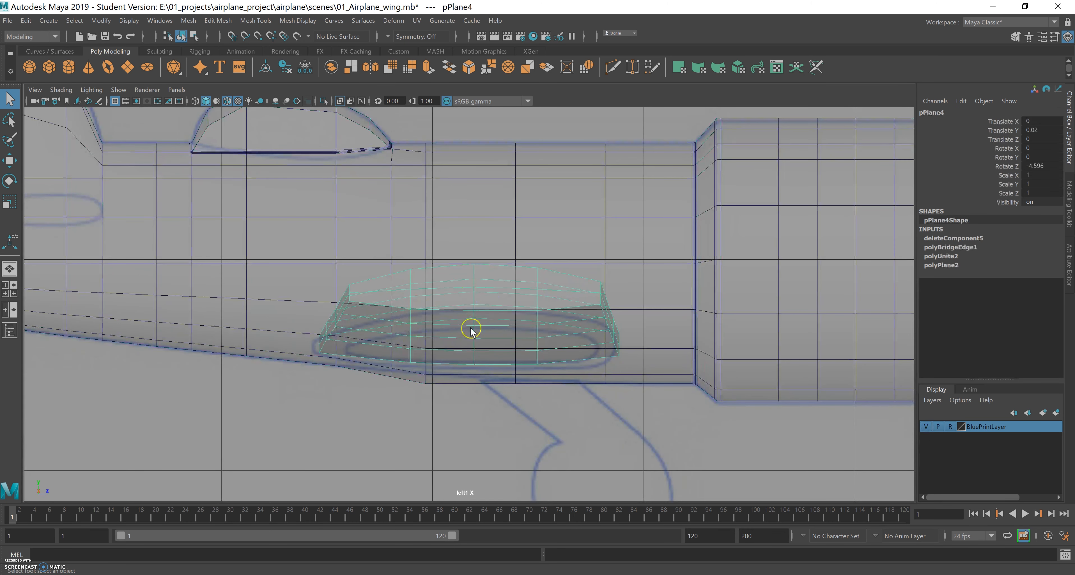
pyautogui.click(1032, 203)
pyautogui.write('0')
pyautogui.press('Return')
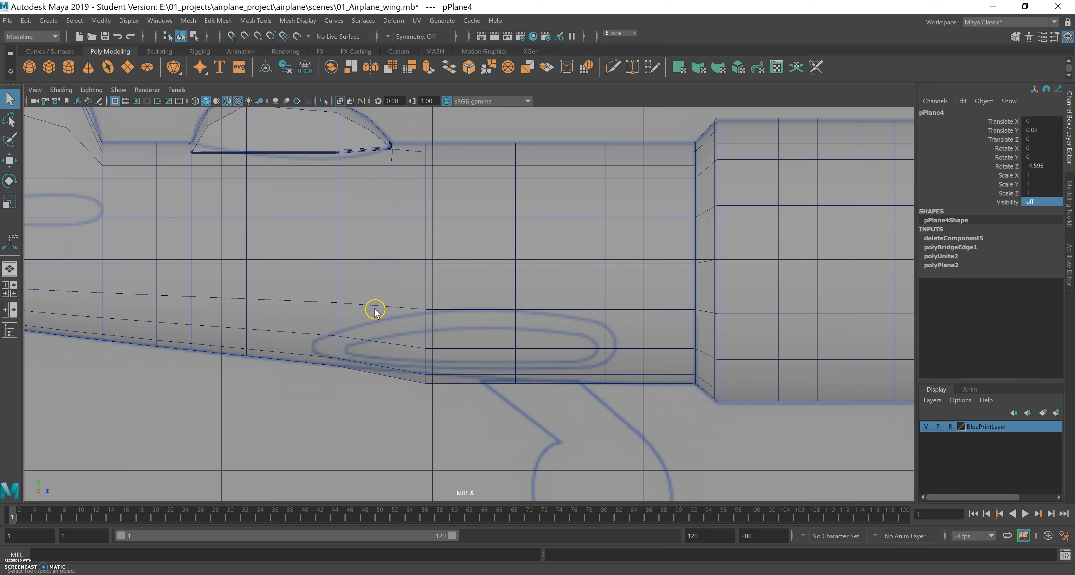
# In vertex mode on the fuselage pCylinder3, lower the vertex near the wing's upper leading edge onto the blueprint's wing outline.
pyautogui.click(533, 274)
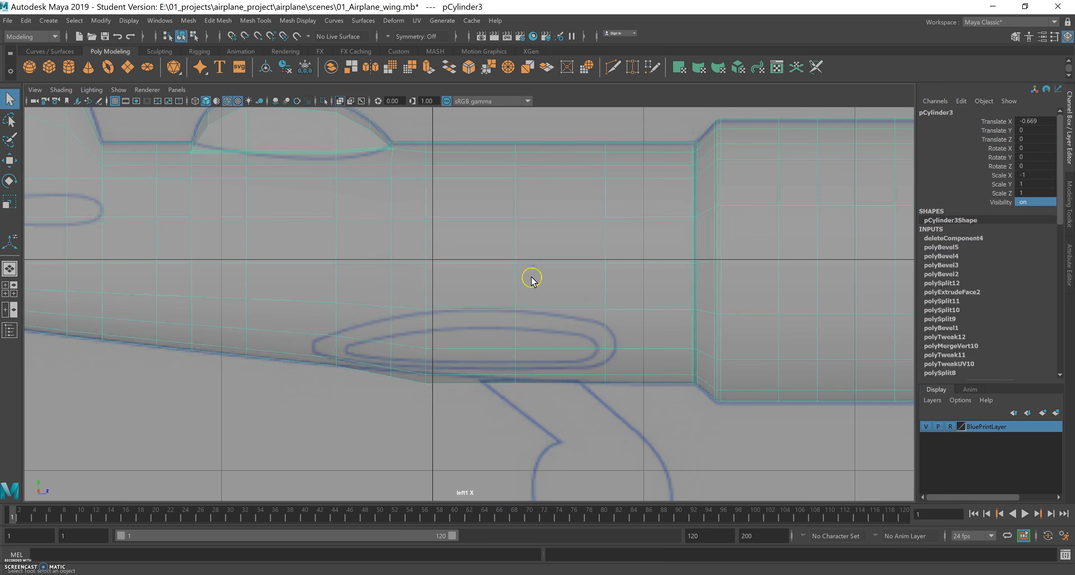
pyautogui.moveTo(426, 292); pyautogui.dragTo(384, 298, button='right')
pyautogui.keyDown('alt'); pyautogui.moveTo(471, 318); pyautogui.dragTo(597, 320, button='right'); pyautogui.keyUp('alt')
pyautogui.keyDown('alt'); pyautogui.moveTo(536, 286); pyautogui.dragTo(529, 226, button='middle'); pyautogui.keyUp('alt')
pyautogui.keyDown('alt'); pyautogui.moveTo(542, 259); pyautogui.dragTo(609, 292, button='right'); pyautogui.keyUp('alt')
pyautogui.click(681, 242)
pyautogui.click(676, 244)
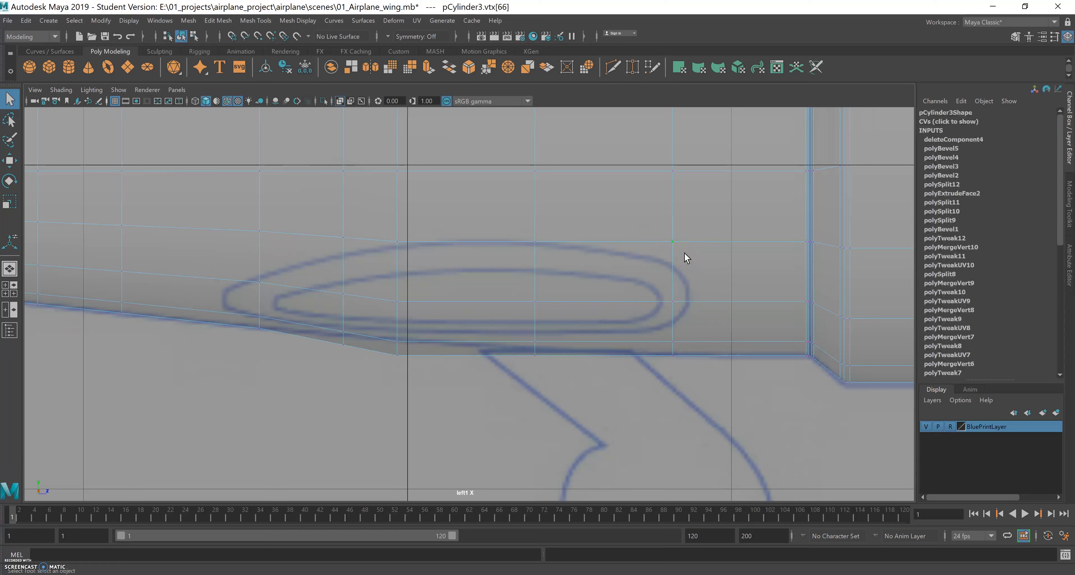
pyautogui.press('w')
pyautogui.click(677, 190)
pyautogui.moveTo(673, 188); pyautogui.dragTo(671, 204)
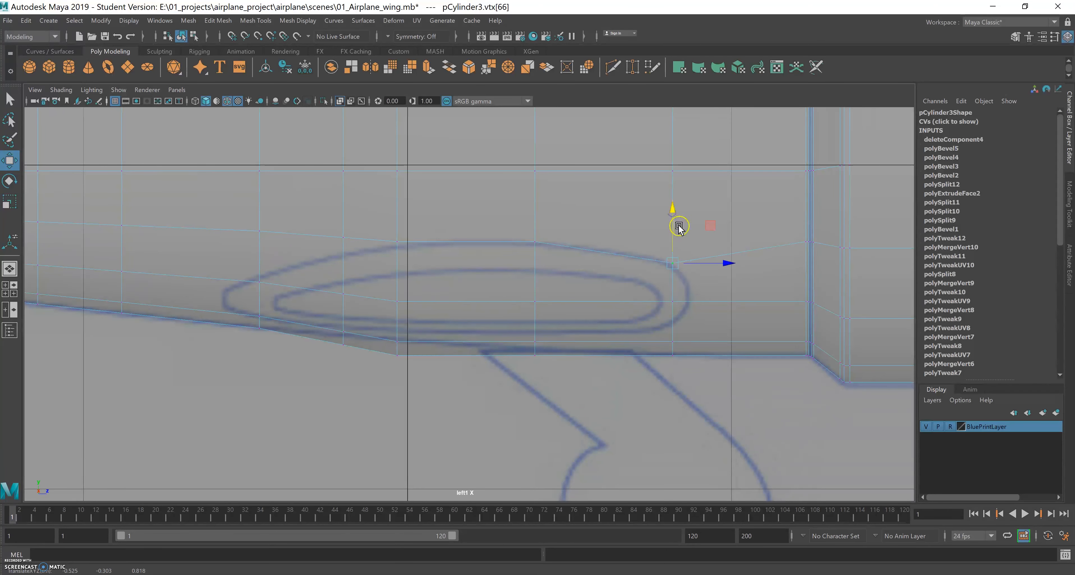
# Move the middle leading-edge vertex forward onto the blueprint's wing outline and raise the vertex below it to the outline's lower curve.
pyautogui.click(674, 304)
pyautogui.moveTo(725, 304); pyautogui.dragTo(735, 306)
pyautogui.moveTo(689, 251); pyautogui.dragTo(689, 245)
pyautogui.click(672, 340)
pyautogui.moveTo(670, 295); pyautogui.dragTo(670, 283)
# Raise the next three fuselage vertices toward the tail onto the lower curve of the blueprint's wing outline.
pyautogui.click(534, 342)
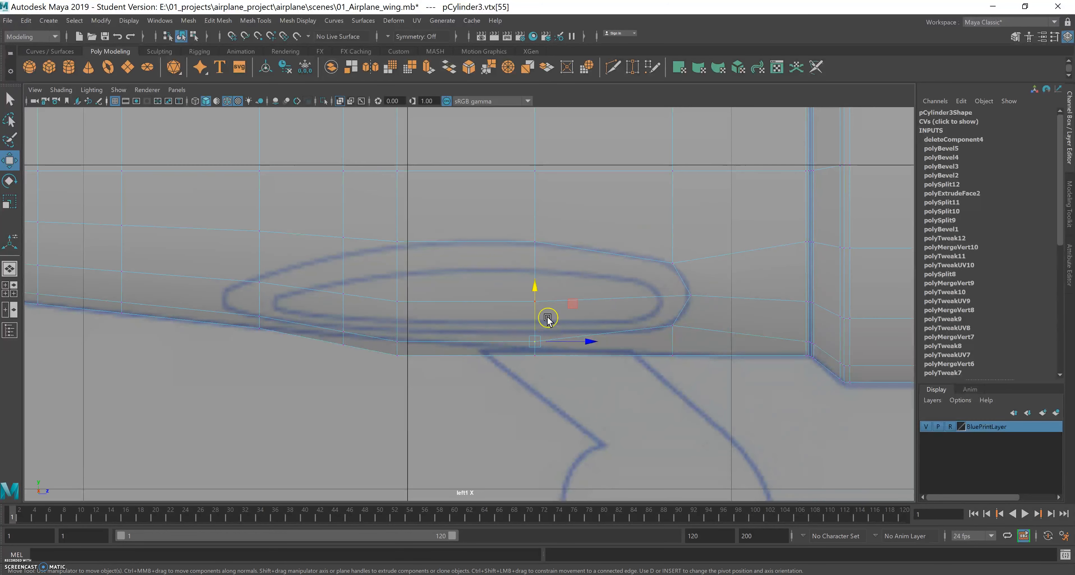
pyautogui.moveTo(534, 290); pyautogui.dragTo(534, 283)
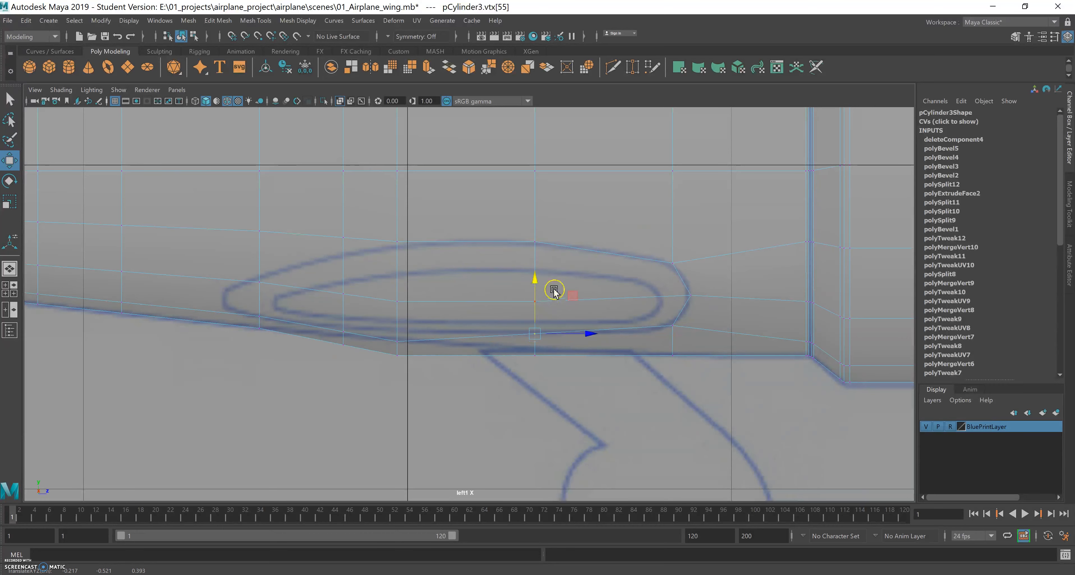
pyautogui.keyDown('alt'); pyautogui.moveTo(540, 292); pyautogui.dragTo(652, 305, button='middle'); pyautogui.keyUp('alt')
pyautogui.click(526, 341)
pyautogui.moveTo(524, 293); pyautogui.dragTo(520, 282)
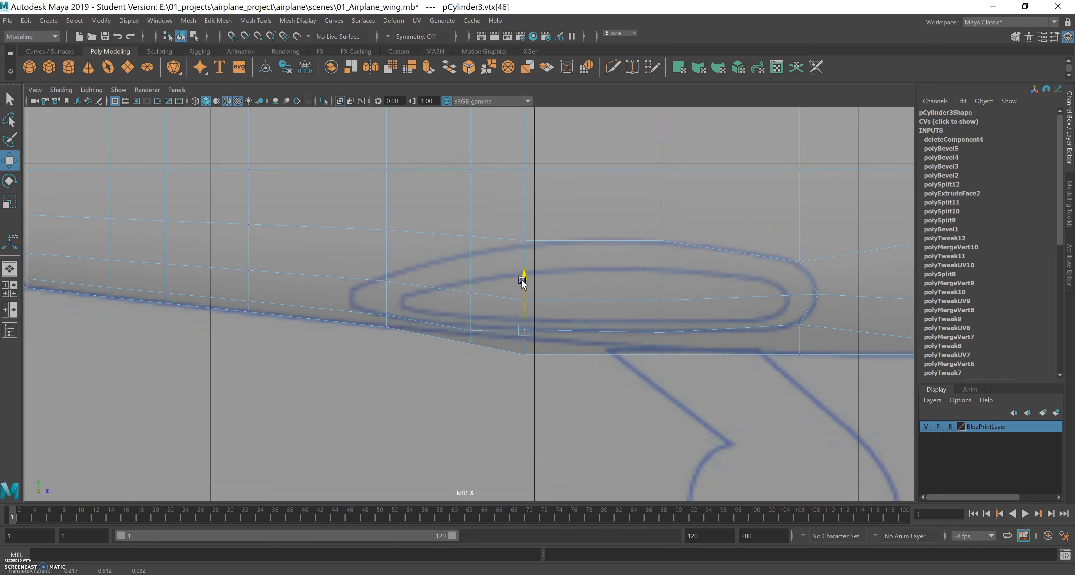
pyautogui.moveTo(468, 327); pyautogui.dragTo(484, 339)
pyautogui.moveTo(468, 279); pyautogui.dragTo(470, 272)
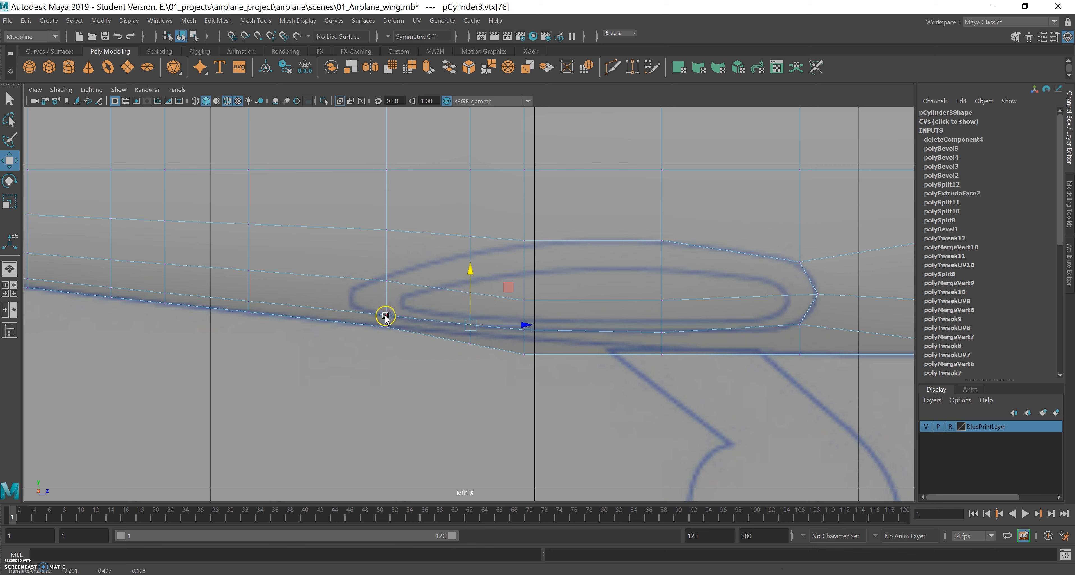
# Lower the two fuselage vertices behind the wing's highest point onto the upper curve of the blueprint's wing outline.
pyautogui.moveTo(519, 232); pyautogui.dragTo(541, 254)
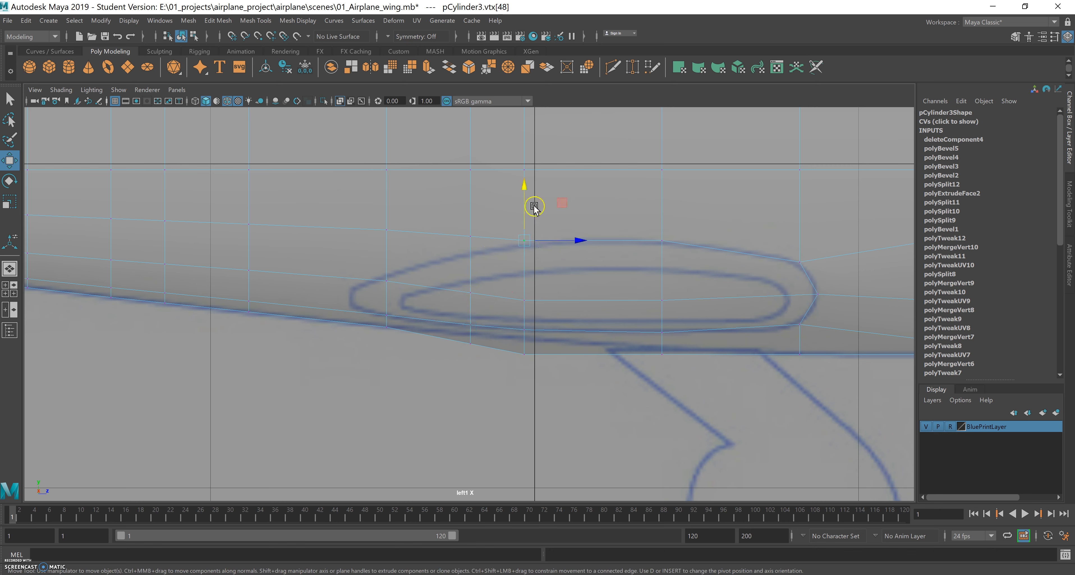
pyautogui.moveTo(523, 192); pyautogui.dragTo(523, 196)
pyautogui.click(470, 236)
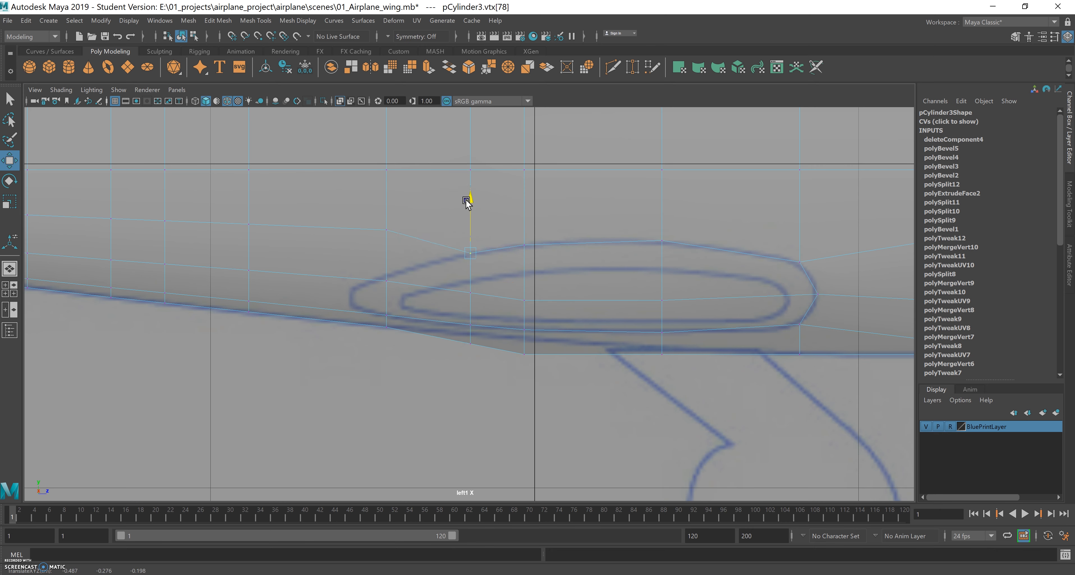
pyautogui.click(386, 229)
pyautogui.moveTo(385, 182); pyautogui.dragTo(382, 207)
pyautogui.moveTo(376, 282); pyautogui.dragTo(434, 282)
pyautogui.moveTo(365, 231); pyautogui.dragTo(361, 237)
pyautogui.hotkey('ctrl', 'z')
pyautogui.hotkey('ctrl', 'z')
pyautogui.hotkey('ctrl', 'z')
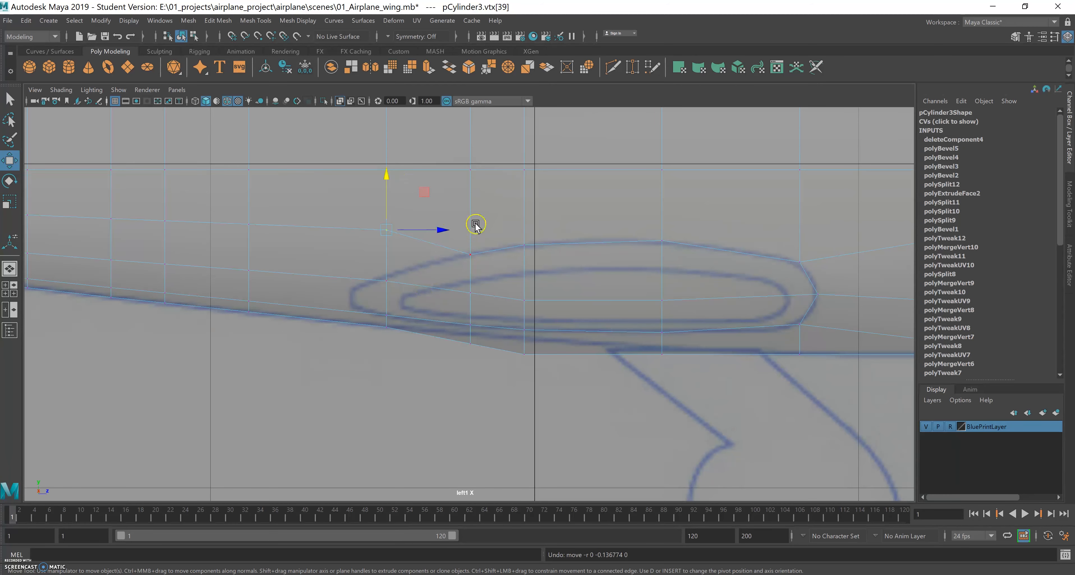
pyautogui.scroll(-5, 424, 248)
pyautogui.scroll(5, 424, 248)
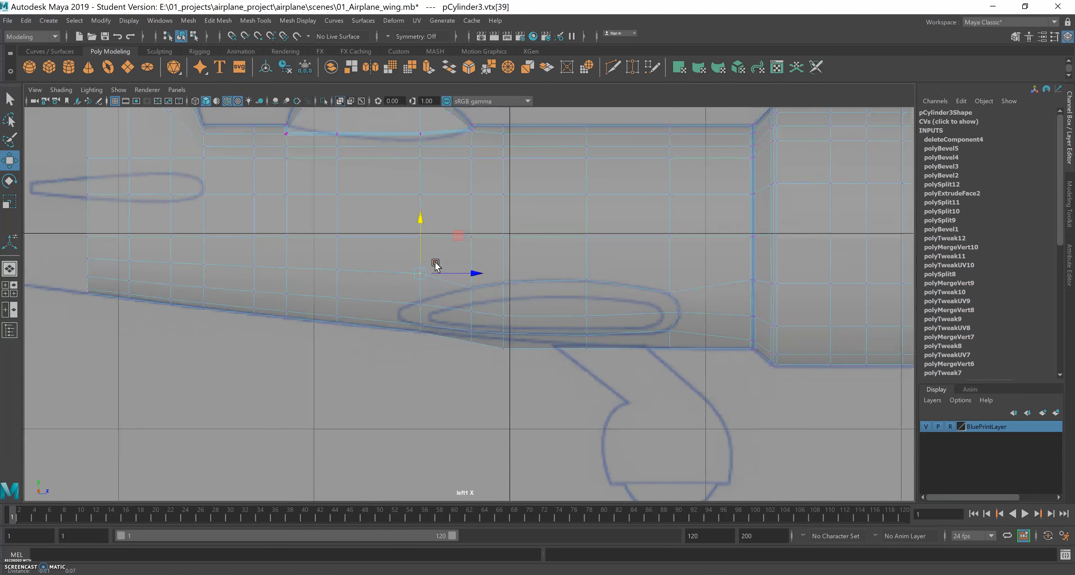
pyautogui.click(425, 230)
pyautogui.moveTo(407, 274); pyautogui.dragTo(404, 362)
pyautogui.moveTo(476, 272); pyautogui.dragTo(472, 272)
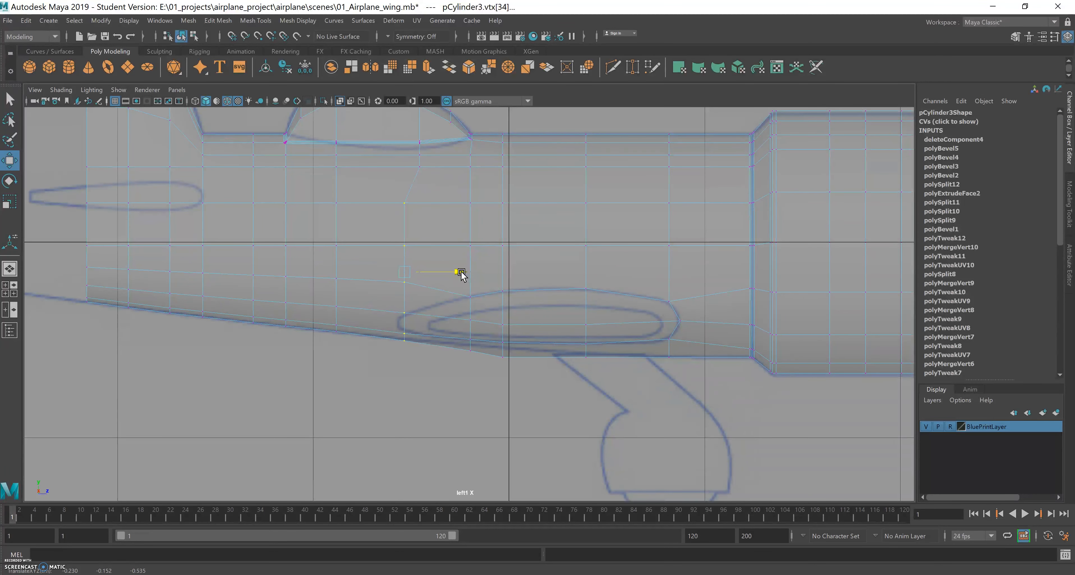
pyautogui.hotkey('ctrl', 'z')
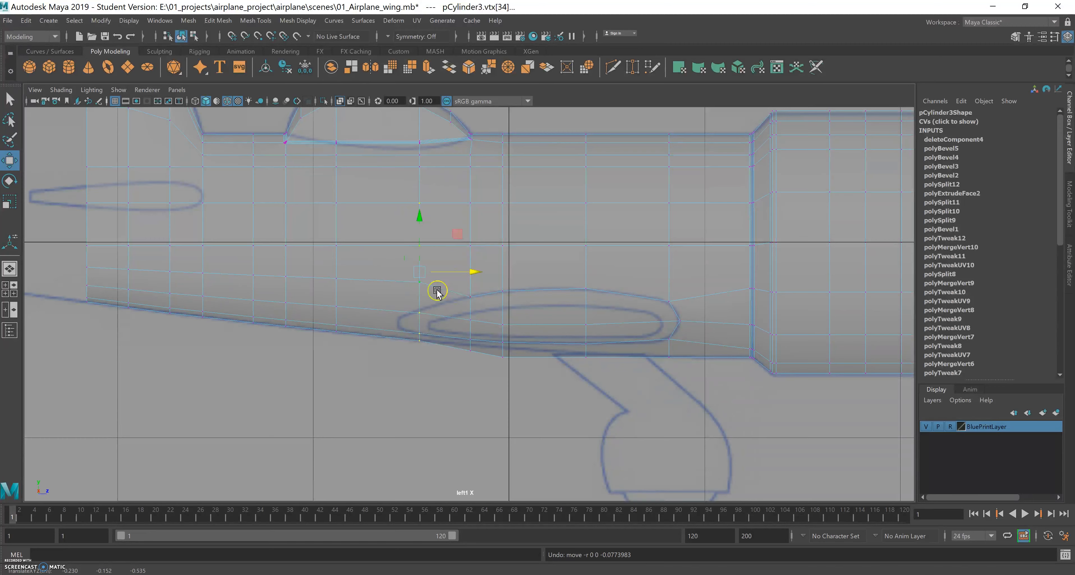
# Insert a vertical edge loop around the fuselage with Multi-Cut at the rear tip of the blueprint's wing outline.
pyautogui.click(612, 69)
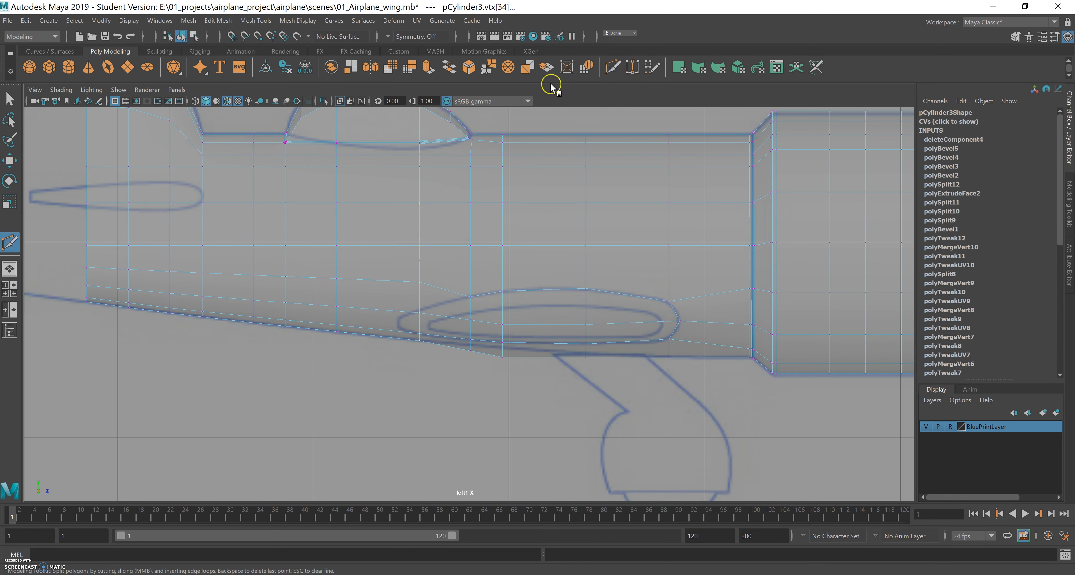
pyautogui.keyDown('ctrl'); pyautogui.click(378, 336); pyautogui.keyUp('ctrl')
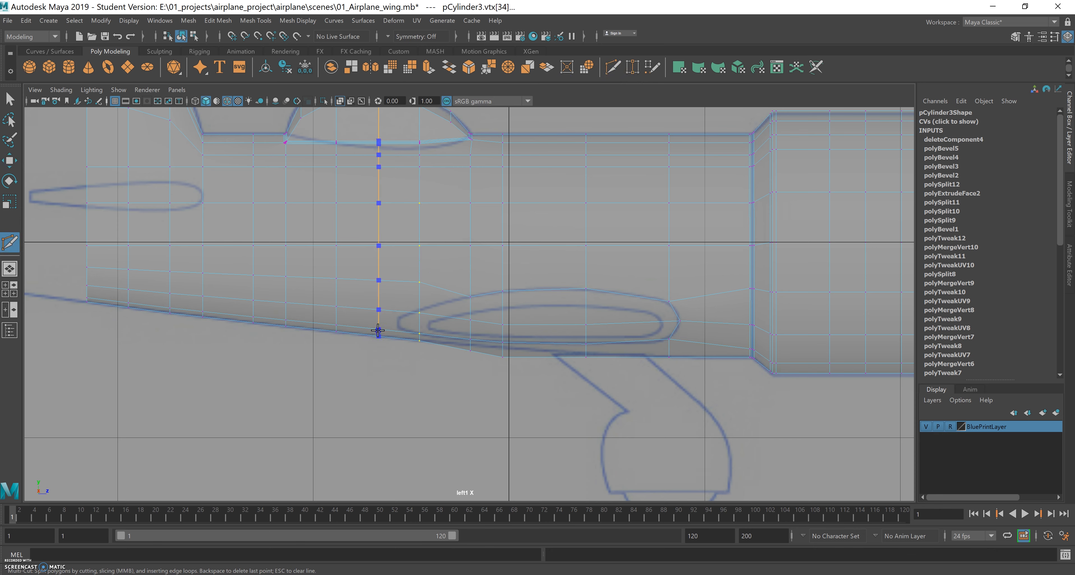
pyautogui.keyDown('ctrl'); pyautogui.moveTo(382, 331); pyautogui.dragTo(396, 332); pyautogui.keyUp('ctrl')
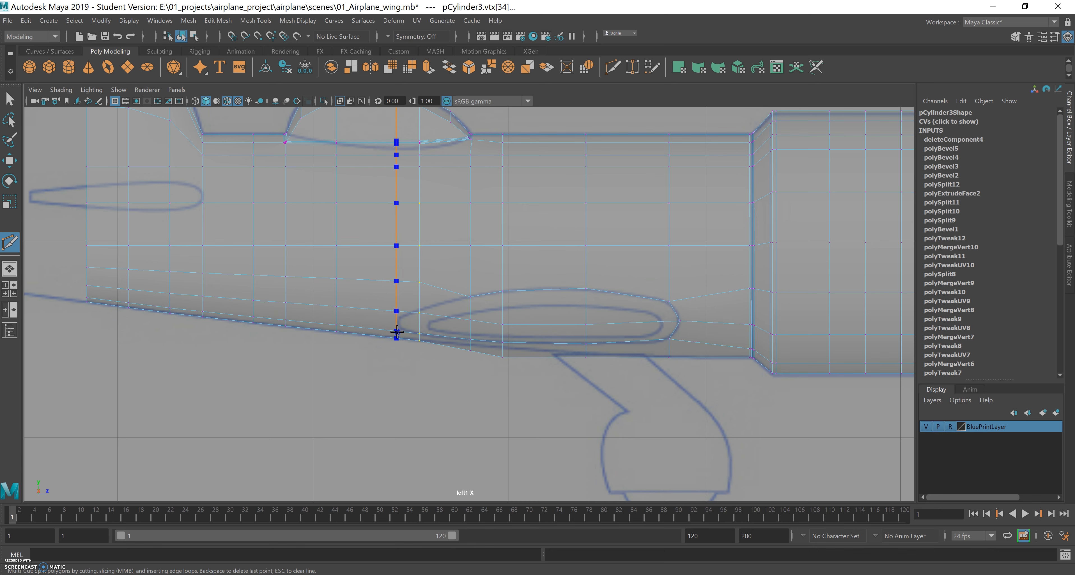
pyautogui.keyDown('ctrl'); pyautogui.moveTo(396, 331); pyautogui.dragTo(397, 332); pyautogui.keyUp('ctrl')
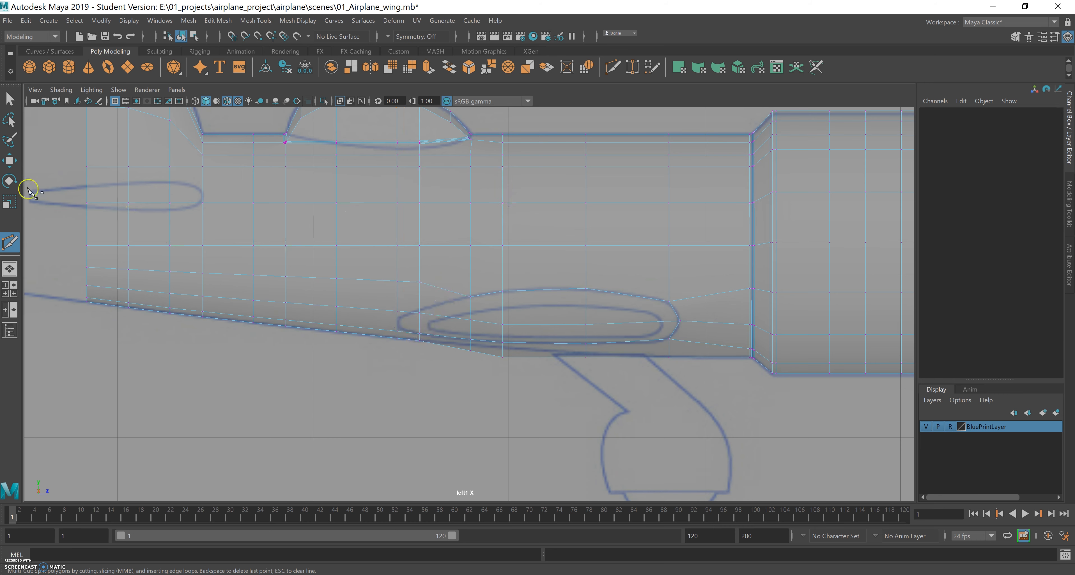
pyautogui.click(10, 99)
# Lower the upper vertex just in front of the new edge loop onto the upper curve of the wing outline.
pyautogui.click(11, 160)
pyautogui.keyDown('alt'); pyautogui.moveTo(408, 281); pyautogui.dragTo(818, 346, button='right'); pyautogui.keyUp('alt')
pyautogui.scroll(3, 465, 257)
pyautogui.scroll(-1, 465, 278)
pyautogui.scroll(-10, 480, 269)
pyautogui.scroll(5, 460, 278)
pyautogui.scroll(-5, 487, 295)
pyautogui.scroll(2, 444, 297)
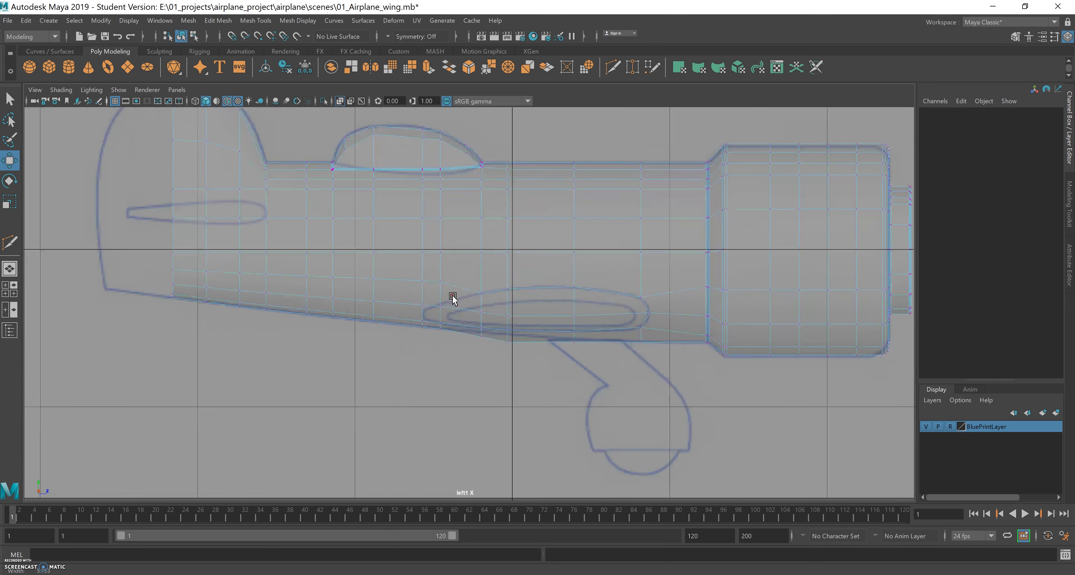
pyautogui.scroll(3, 453, 297)
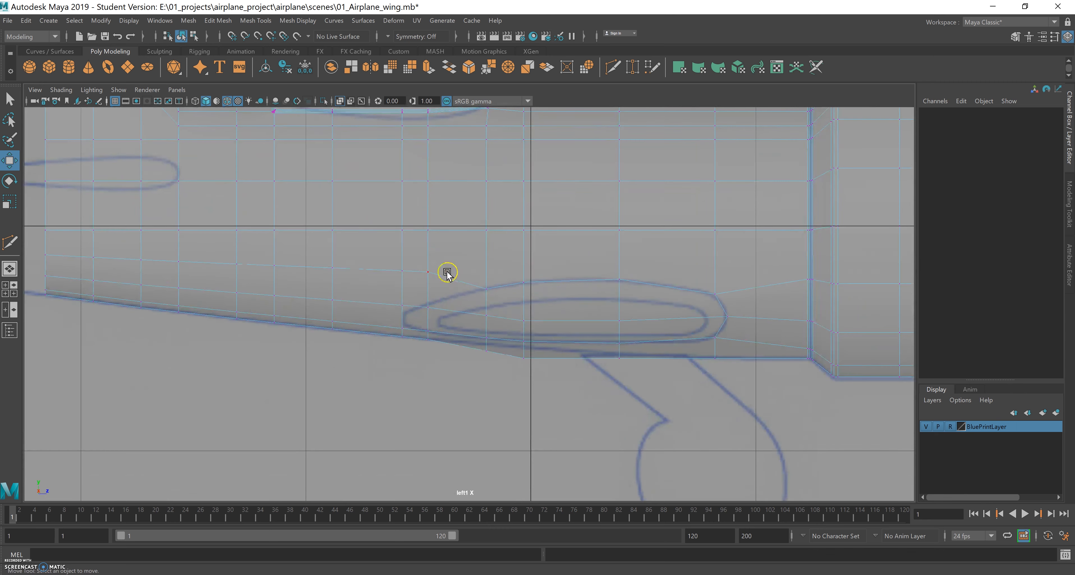
pyautogui.click(426, 273)
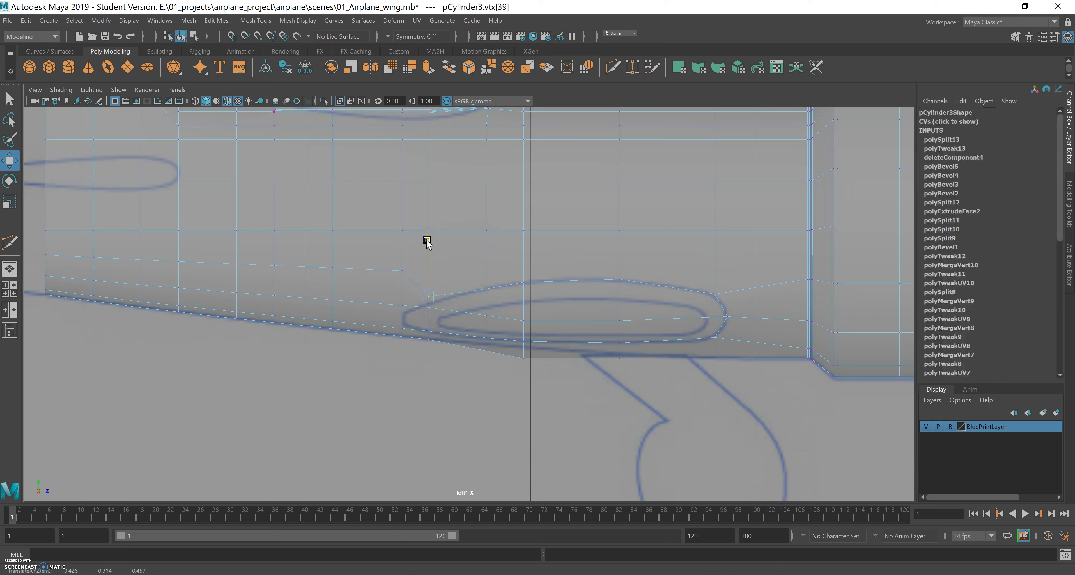
pyautogui.moveTo(426, 247); pyautogui.dragTo(427, 247)
# Lower two vertices of the new edge loop to the rear tip of the blueprint's wing outline.
pyautogui.keyDown('alt'); pyautogui.moveTo(413, 271); pyautogui.dragTo(430, 235, button='middle'); pyautogui.keyUp('alt')
pyautogui.keyDown('alt'); pyautogui.moveTo(444, 267); pyautogui.dragTo(682, 291, button='right'); pyautogui.keyUp('alt')
pyautogui.keyDown('alt'); pyautogui.moveTo(470, 263); pyautogui.dragTo(458, 273, button='middle'); pyautogui.keyUp('alt')
pyautogui.keyDown('alt'); pyautogui.moveTo(429, 275); pyautogui.dragTo(479, 294, button='right'); pyautogui.keyUp('alt')
pyautogui.click(376, 254)
pyautogui.moveTo(377, 202); pyautogui.dragTo(378, 224)
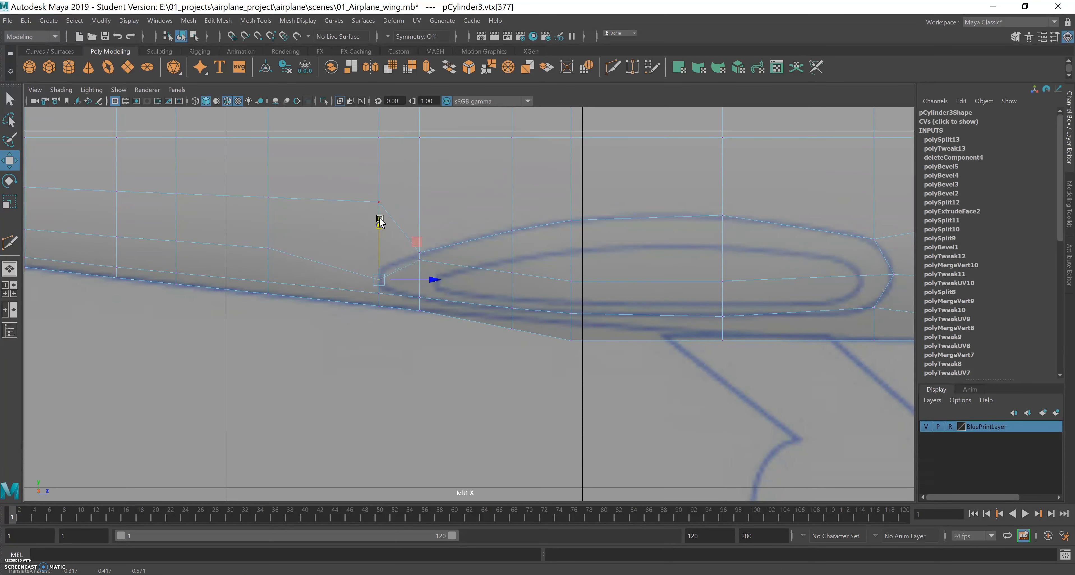
pyautogui.click(376, 201)
pyautogui.moveTo(376, 155); pyautogui.dragTo(376, 211)
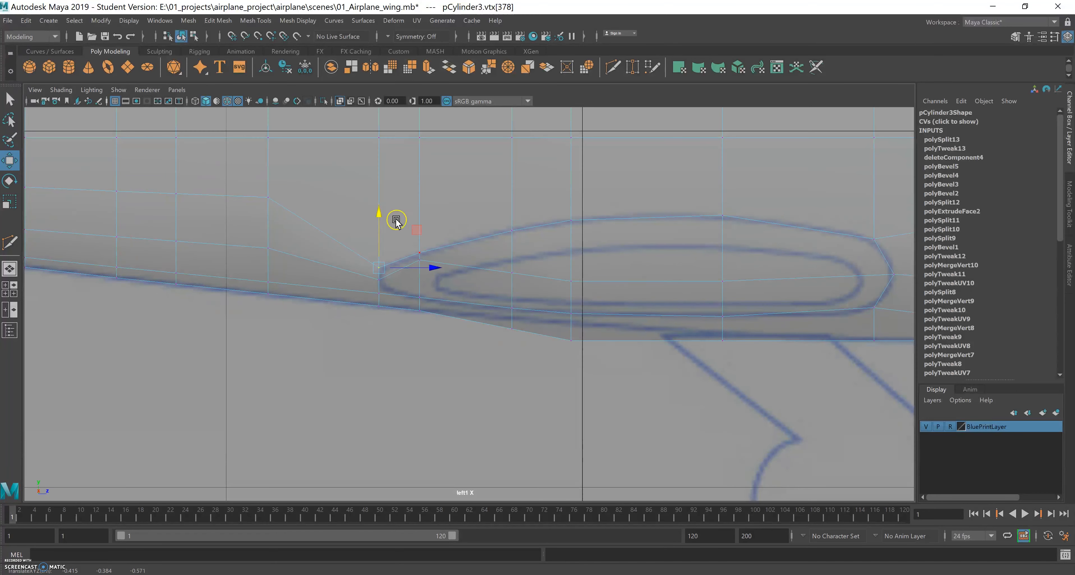
# Lower the inner vertex beside the rear tip and fit the new loop's vertices closely to the tip of the wing outline.
pyautogui.click(434, 228)
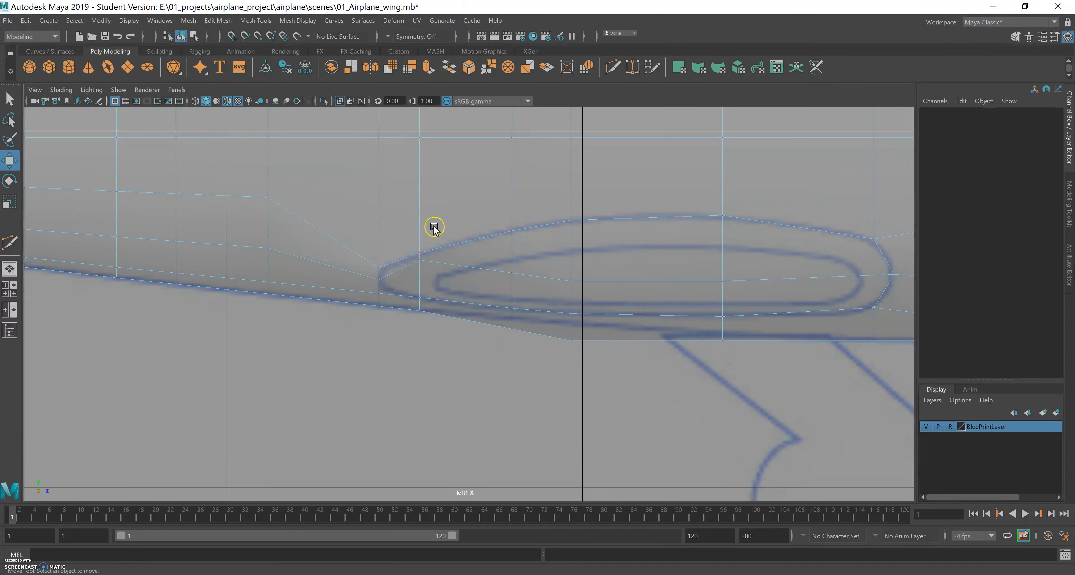
pyautogui.click(416, 261)
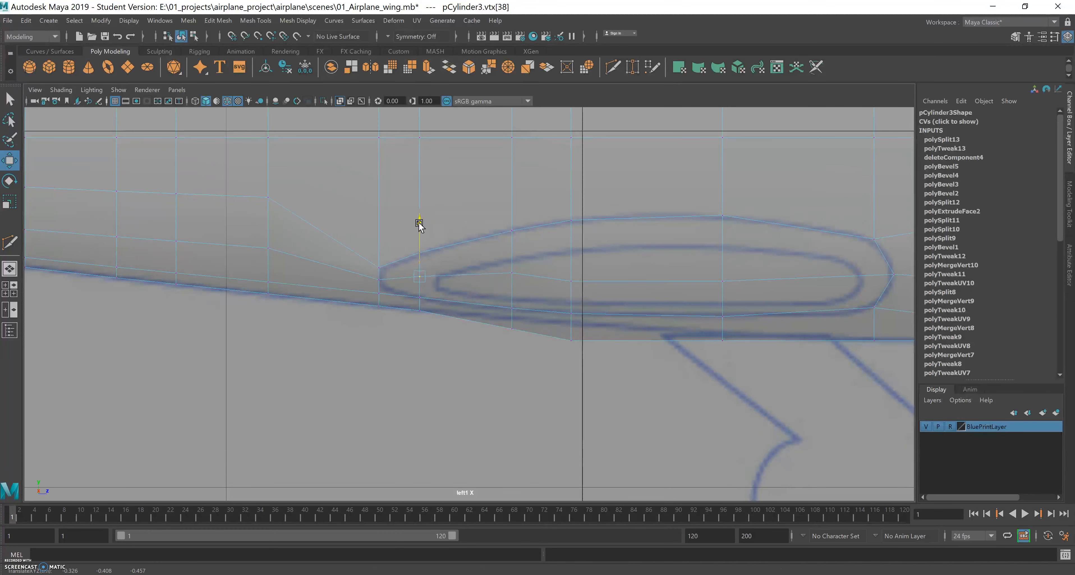
pyautogui.click(378, 293)
pyautogui.moveTo(380, 244); pyautogui.dragTo(381, 237)
pyautogui.moveTo(385, 238); pyautogui.dragTo(385, 243)
pyautogui.moveTo(440, 292); pyautogui.dragTo(446, 292)
pyautogui.moveTo(391, 238); pyautogui.dragTo(392, 242)
pyautogui.click(379, 267)
pyautogui.moveTo(436, 268); pyautogui.dragTo(442, 269)
pyautogui.moveTo(384, 216); pyautogui.dragTo(384, 213)
# Adjust the heights of the middle-row vertices inside the wing outline so they form a level line.
pyautogui.scroll(-5, 530, 237)
pyautogui.scroll(5, 526, 244)
pyautogui.scroll(-1, 482, 242)
pyautogui.scroll(-3, 482, 242)
pyautogui.keyDown('alt'); pyautogui.moveTo(463, 246); pyautogui.dragTo(426, 251, button='middle'); pyautogui.keyUp('alt')
pyautogui.keyDown('alt'); pyautogui.moveTo(426, 251); pyautogui.dragTo(639, 285, button='right'); pyautogui.keyUp('alt')
pyautogui.moveTo(505, 253)
pyautogui.keyDown('alt'); pyautogui.mouseDown(button='right')
pyautogui.moveTo(560, 274)
pyautogui.moveTo(523, 263)
pyautogui.mouseUp(button='right'); pyautogui.keyUp('alt')
pyautogui.click(399, 265)
pyautogui.moveTo(391, 203); pyautogui.dragTo(390, 210)
pyautogui.click(450, 264)
pyautogui.moveTo(449, 214); pyautogui.dragTo(450, 210)
pyautogui.click(619, 270)
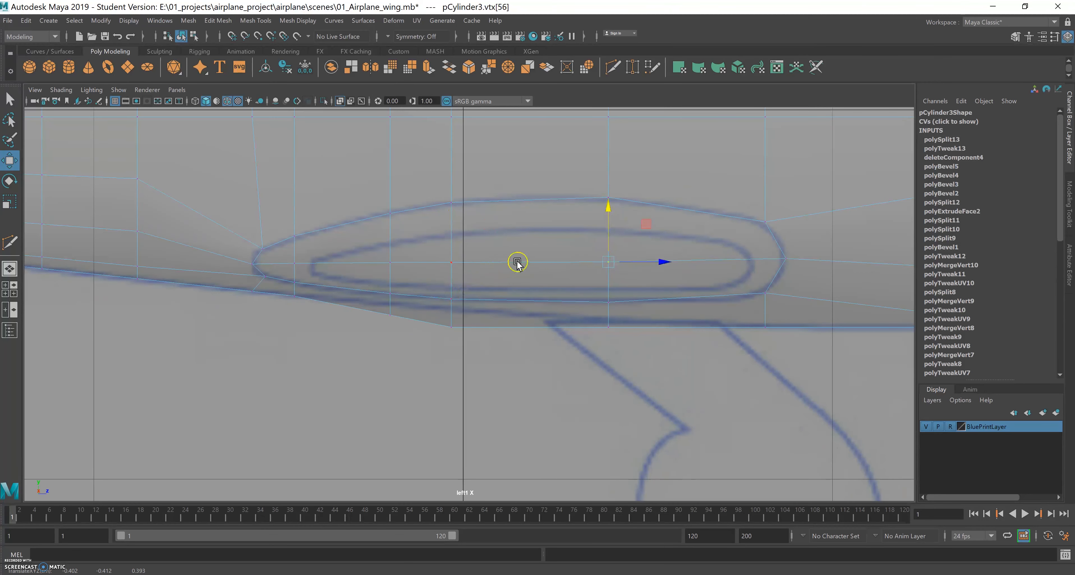
# Hide BluePrintLayer in the perspective view and examine the reshaped wing-root area of the fuselage.
pyautogui.press('space')
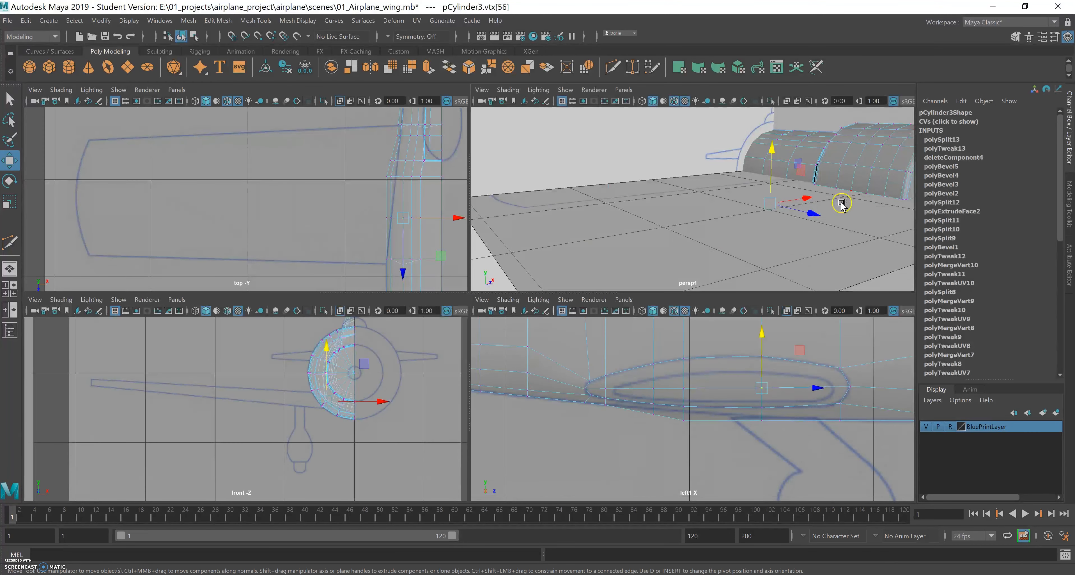
pyautogui.press('space')
pyautogui.keyDown('alt'); pyautogui.moveTo(609, 314); pyautogui.dragTo(775, 339); pyautogui.keyUp('alt')
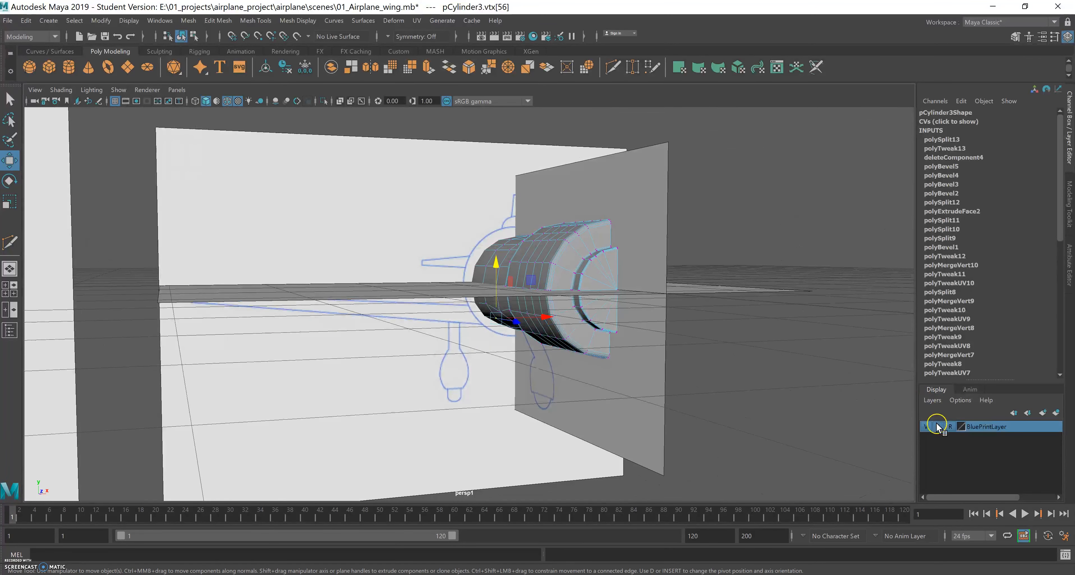
pyautogui.click(924, 426)
pyautogui.keyDown('alt'); pyautogui.moveTo(578, 300); pyautogui.dragTo(790, 245); pyautogui.keyUp('alt')
pyautogui.keyDown('alt'); pyautogui.moveTo(665, 259); pyautogui.dragTo(523, 278); pyautogui.keyUp('alt')
pyautogui.scroll(4, 701, 336)
pyautogui.keyDown('alt'); pyautogui.moveTo(543, 324); pyautogui.dragTo(538, 236); pyautogui.keyUp('alt')
pyautogui.scroll(5, 530, 343)
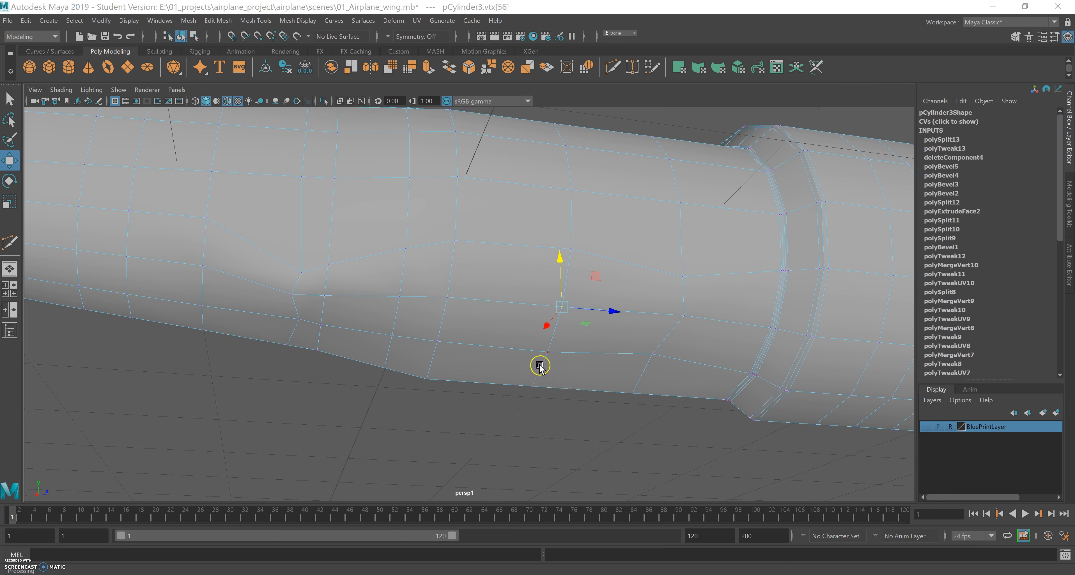
# Select all the fuselage faces enclosed by the wing-root outline, covering both the upper and lower rows.
pyautogui.moveTo(549, 374)
pyautogui.keyDown('alt'); pyautogui.mouseDown()
pyautogui.moveTo(540, 378)
pyautogui.moveTo(541, 368)
pyautogui.mouseUp(); pyautogui.keyUp('alt')
pyautogui.moveTo(629, 272); pyautogui.dragTo(627, 302, button='right')
pyautogui.click(617, 272)
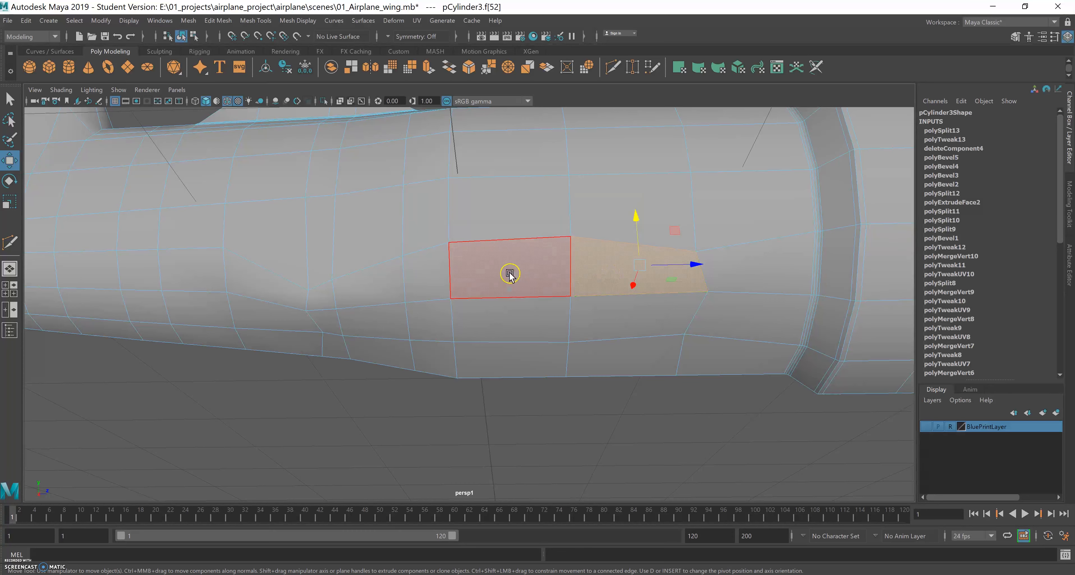
pyautogui.keyDown('shift'); pyautogui.click(455, 283); pyautogui.keyUp('shift')
pyautogui.keyDown('shift'); pyautogui.click(432, 283); pyautogui.keyUp('shift')
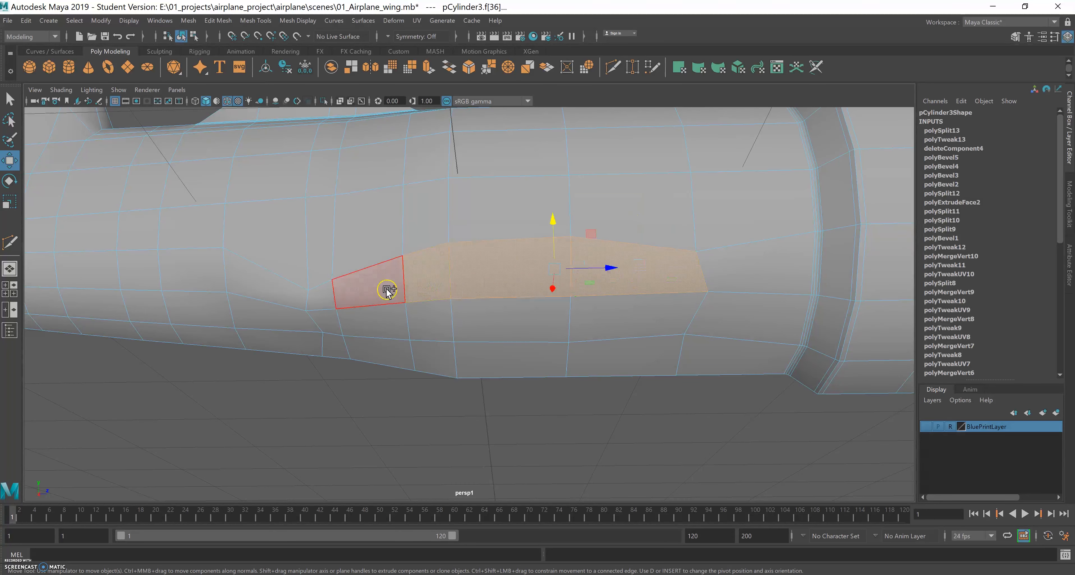
pyautogui.keyDown('shift'); pyautogui.click(339, 301); pyautogui.keyUp('shift')
pyautogui.keyDown('shift'); pyautogui.click(321, 300); pyautogui.keyUp('shift')
pyautogui.keyDown('shift'); pyautogui.click(326, 317); pyautogui.keyUp('shift')
pyautogui.keyDown('shift'); pyautogui.click(388, 324); pyautogui.keyUp('shift')
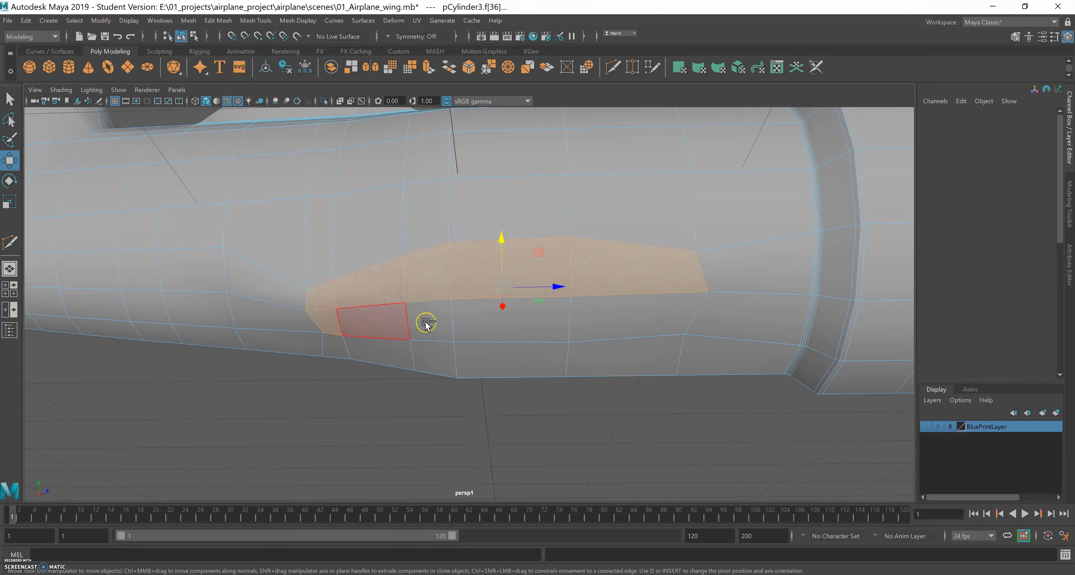
pyautogui.keyDown('shift'); pyautogui.click(439, 323); pyautogui.keyUp('shift')
pyautogui.keyDown('shift'); pyautogui.click(506, 324); pyautogui.keyUp('shift')
pyautogui.keyDown('shift'); pyautogui.click(607, 319); pyautogui.keyUp('shift')
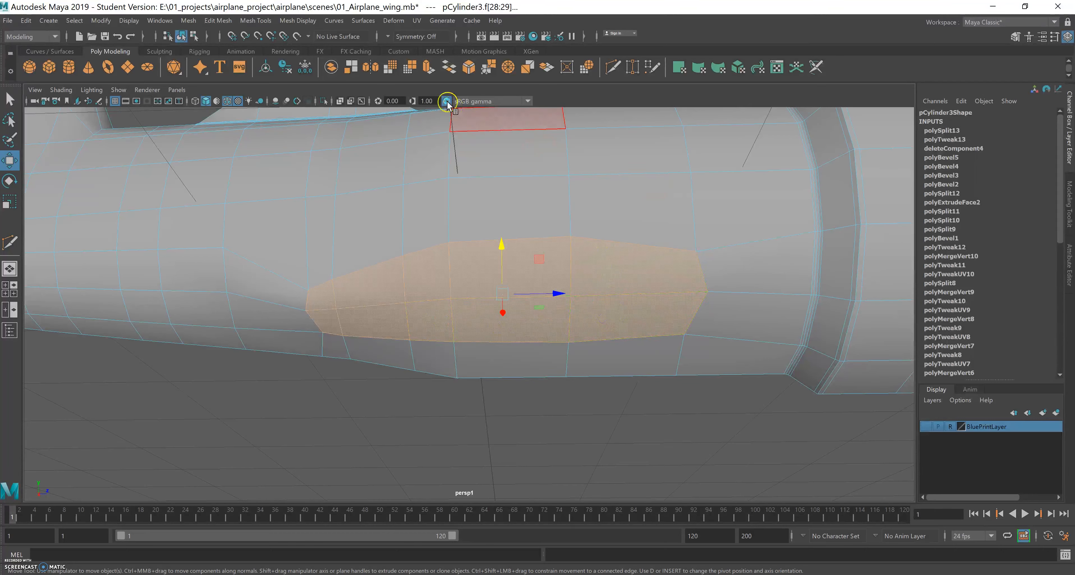
# Extrude the selected wing-root faces with an offset of 0.2.
pyautogui.click(429, 68)
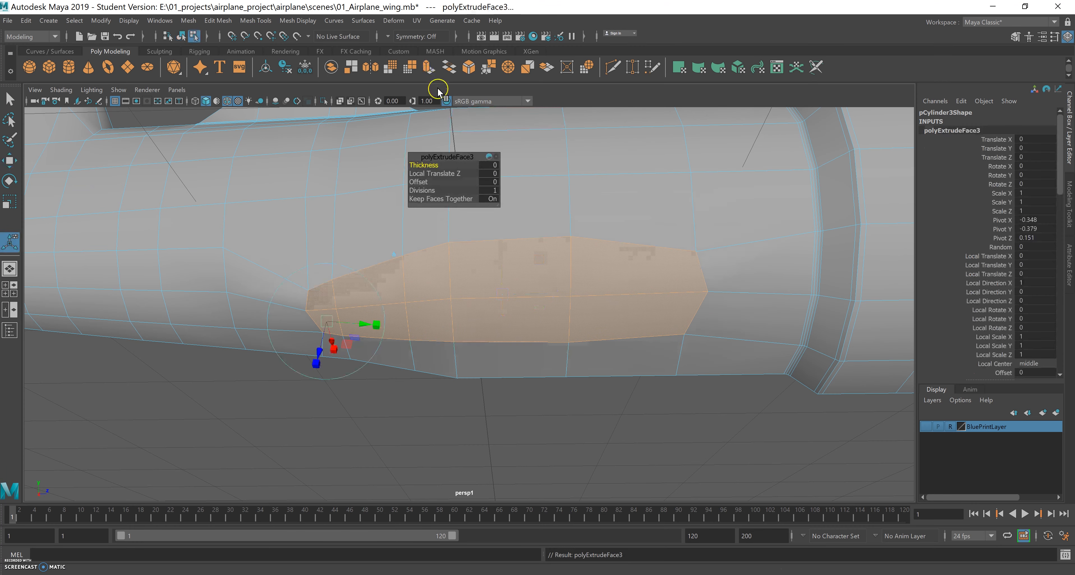
pyautogui.click(494, 182)
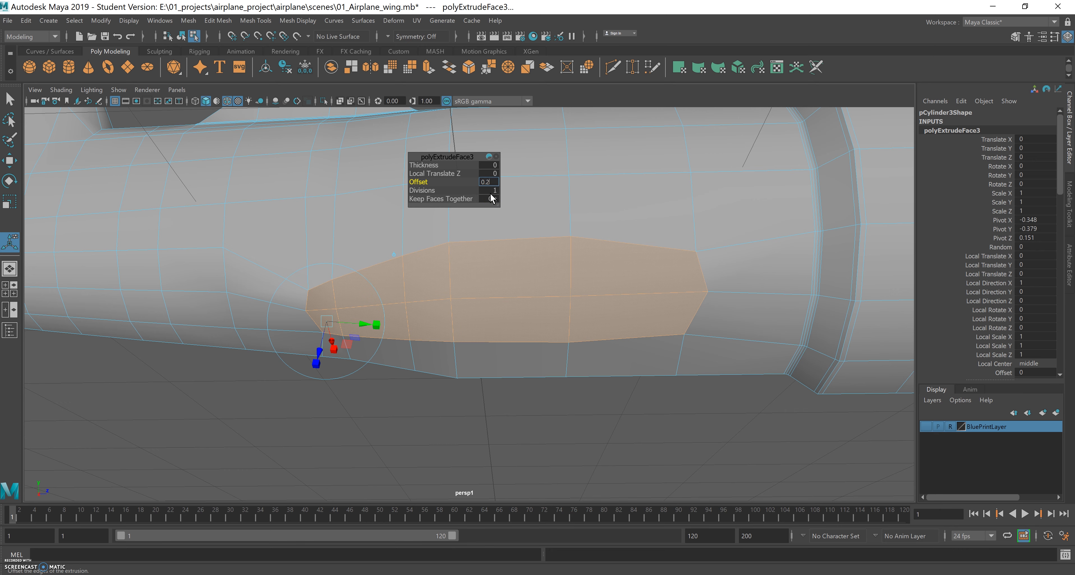
pyautogui.press('Return')
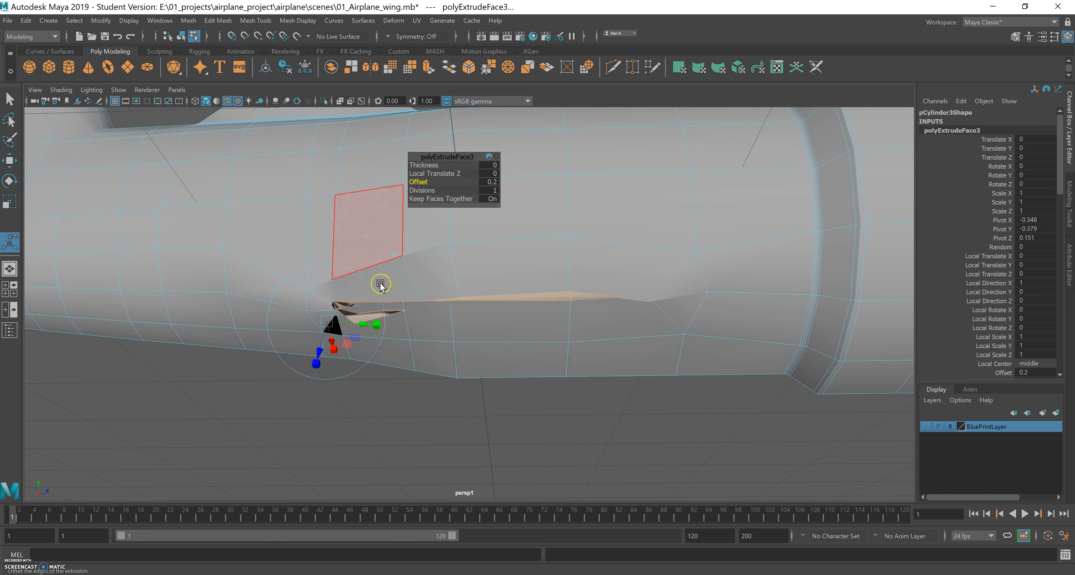
# Try other offsets for the wing-root extrusion, including 0.1 and 0.15.
pyautogui.moveTo(405, 181); pyautogui.dragTo(404, 179)
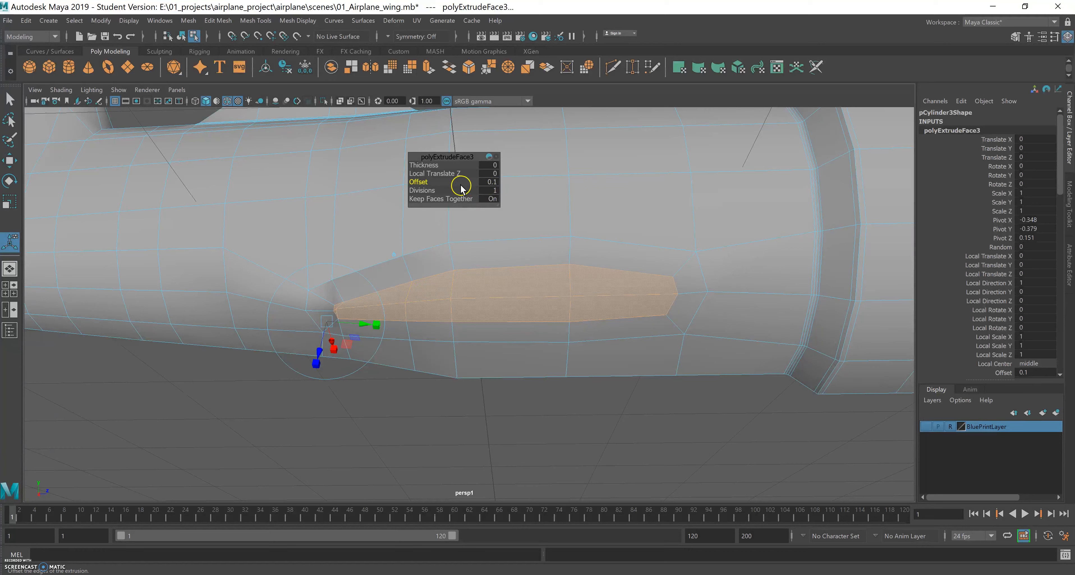
pyautogui.moveTo(416, 182); pyautogui.dragTo(416, 182)
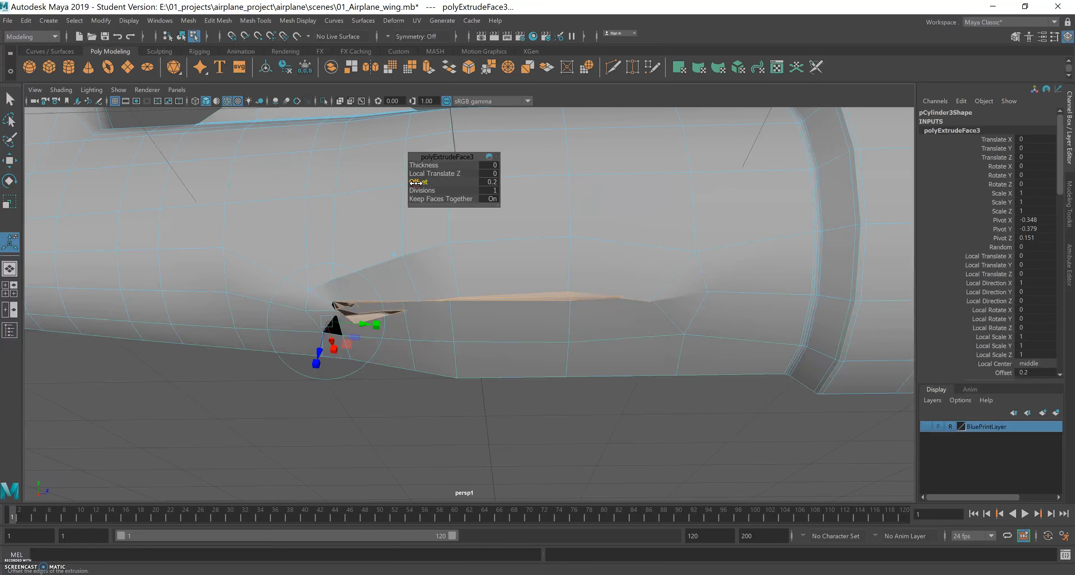
pyautogui.moveTo(419, 182); pyautogui.dragTo(429, 182)
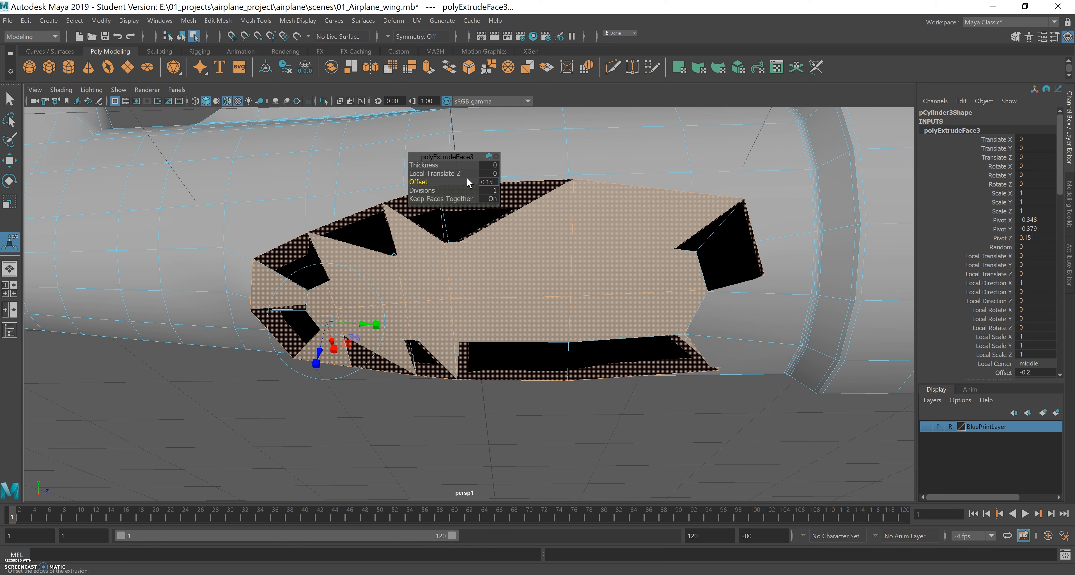
pyautogui.write('5')
pyautogui.press('Return')
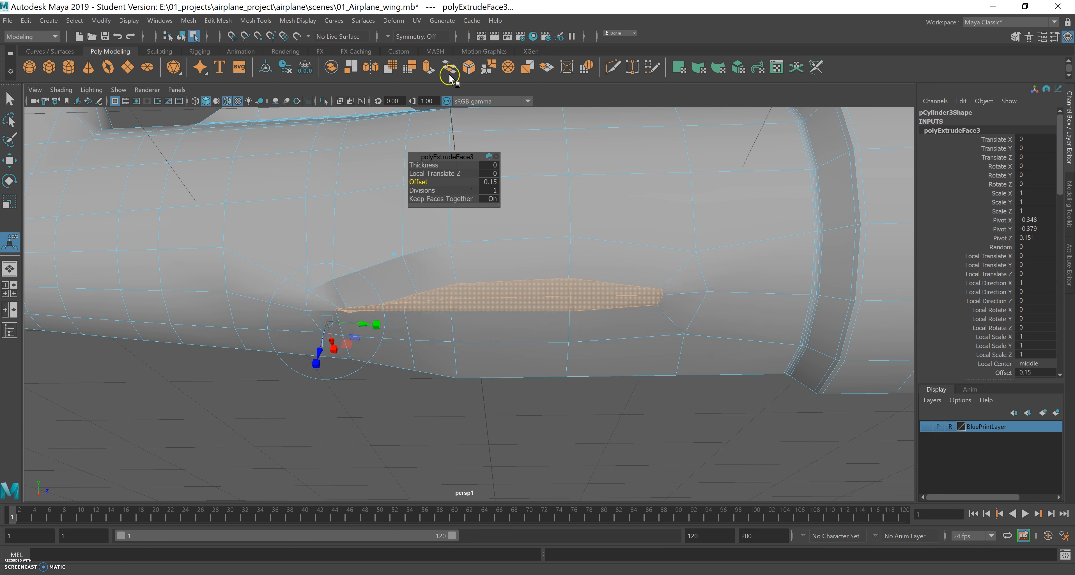
# Set the wing-root extrusion's offset to 0.07.
pyautogui.click(492, 184)
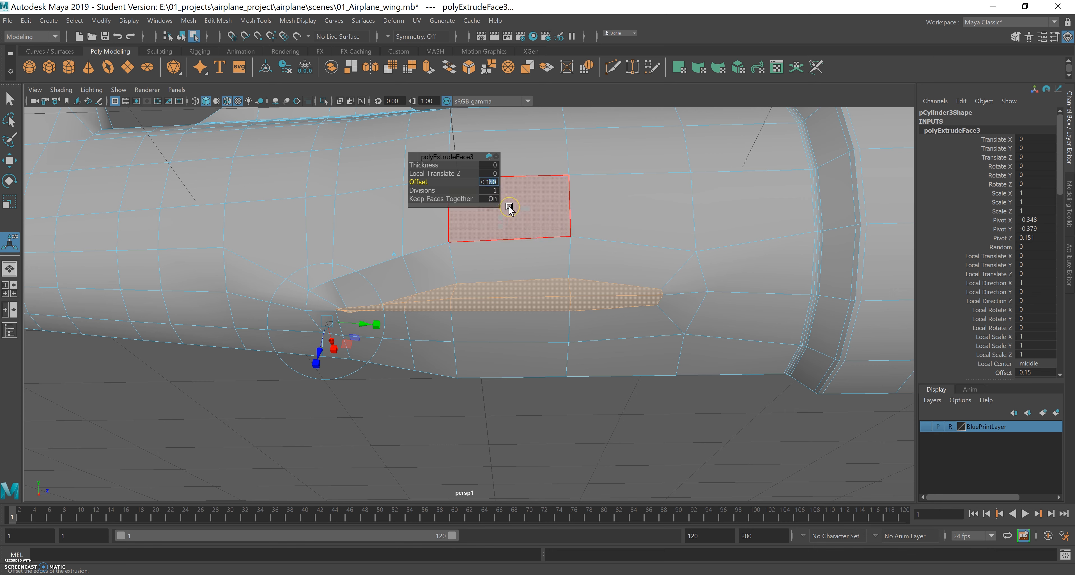
pyautogui.press('Return')
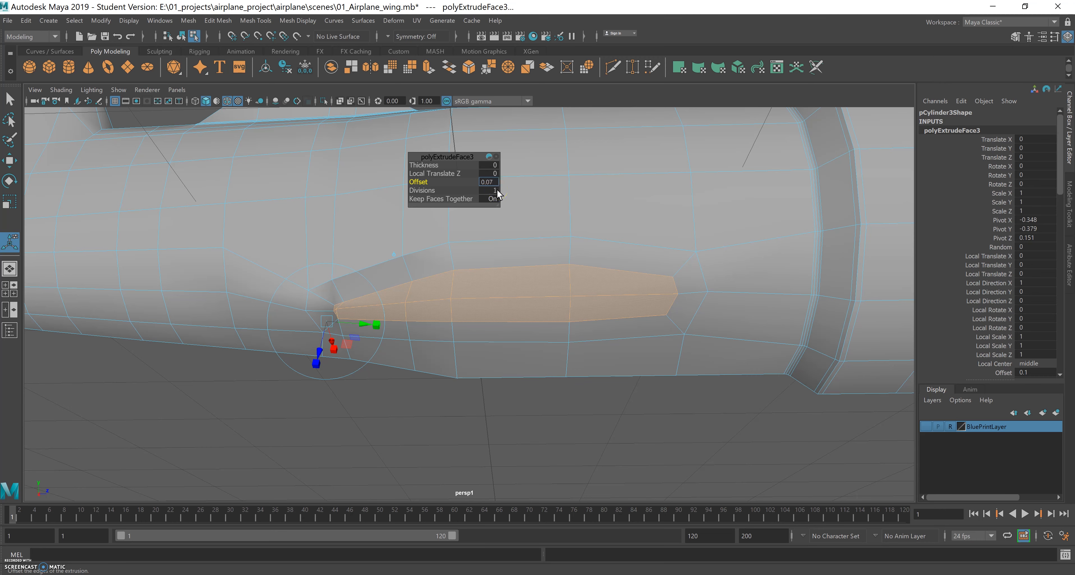
pyautogui.press('Return')
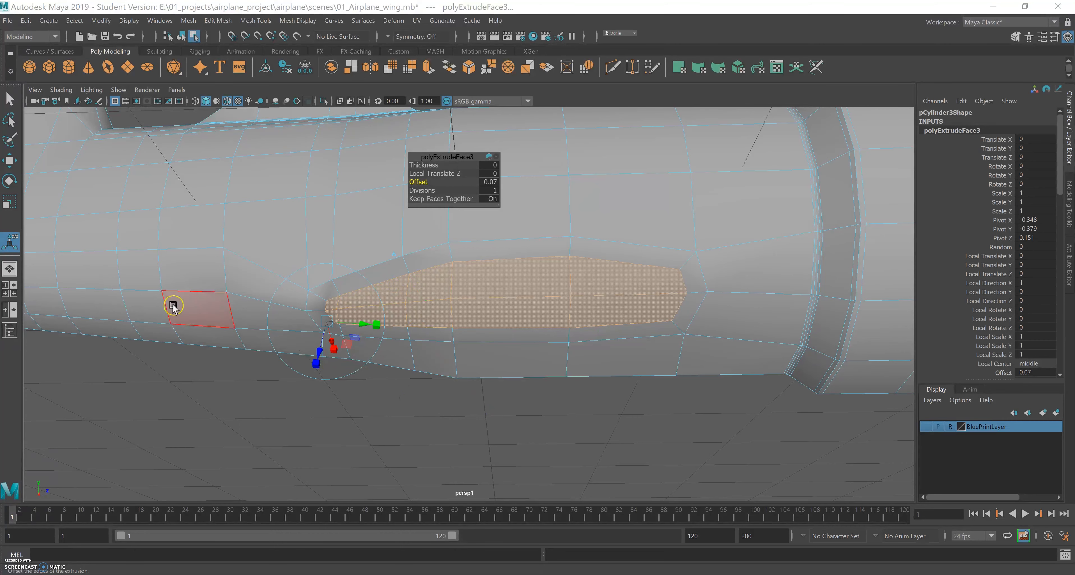
# Switch to the Move tool and show BluePrintLayer over the extruded faces in the enlarged side view.
pyautogui.click(9, 160)
pyautogui.keyDown('alt'); pyautogui.moveTo(549, 413); pyautogui.dragTo(569, 422); pyautogui.keyUp('alt')
pyautogui.press('space')
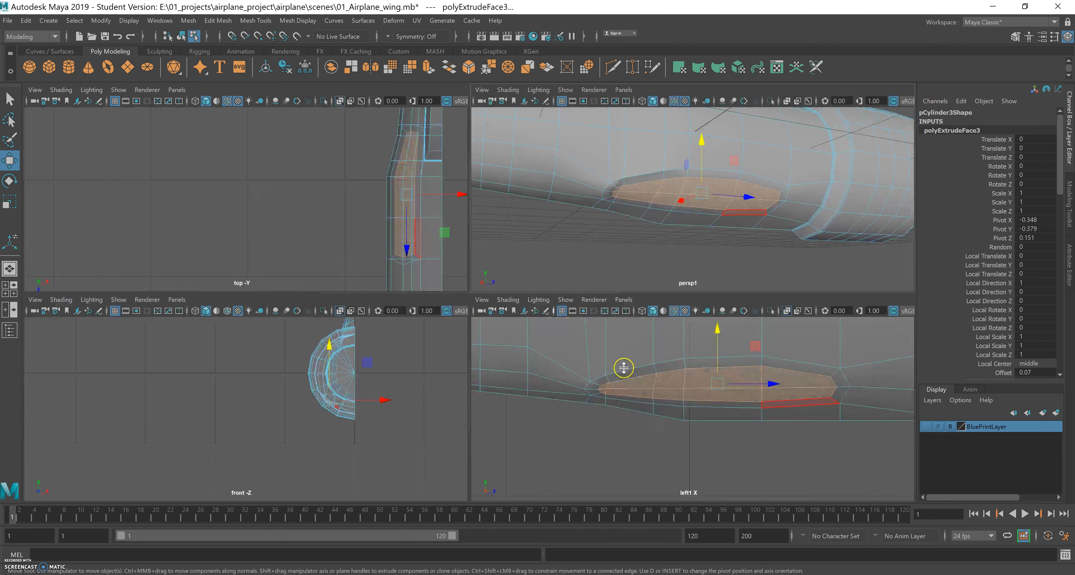
pyautogui.press('space')
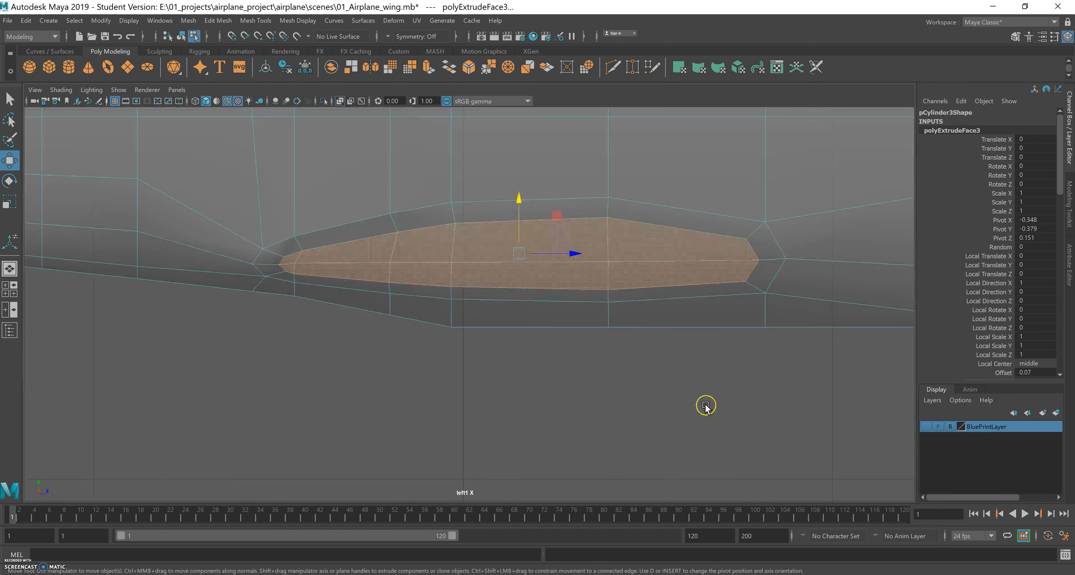
pyautogui.click(926, 426)
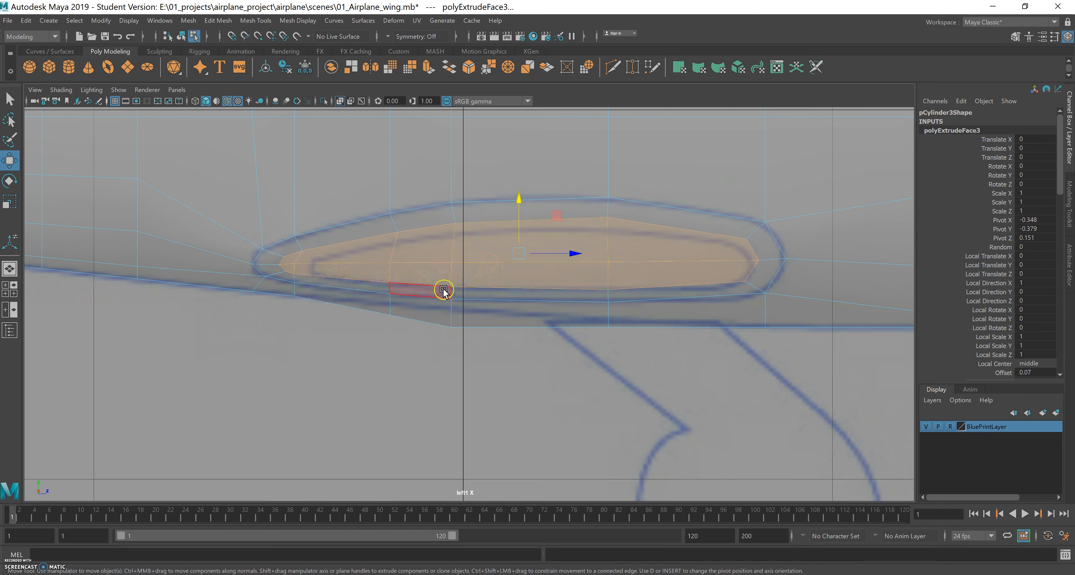
# Move the inset loop's upper middle vertex and upper front vertex onto the blueprint's inner wing outline.
pyautogui.keyDown('alt'); pyautogui.moveTo(442, 277); pyautogui.dragTo(608, 272, button='right'); pyautogui.keyUp('alt')
pyautogui.keyDown('alt'); pyautogui.moveTo(590, 250); pyautogui.dragTo(562, 271, button='middle'); pyautogui.keyUp('alt')
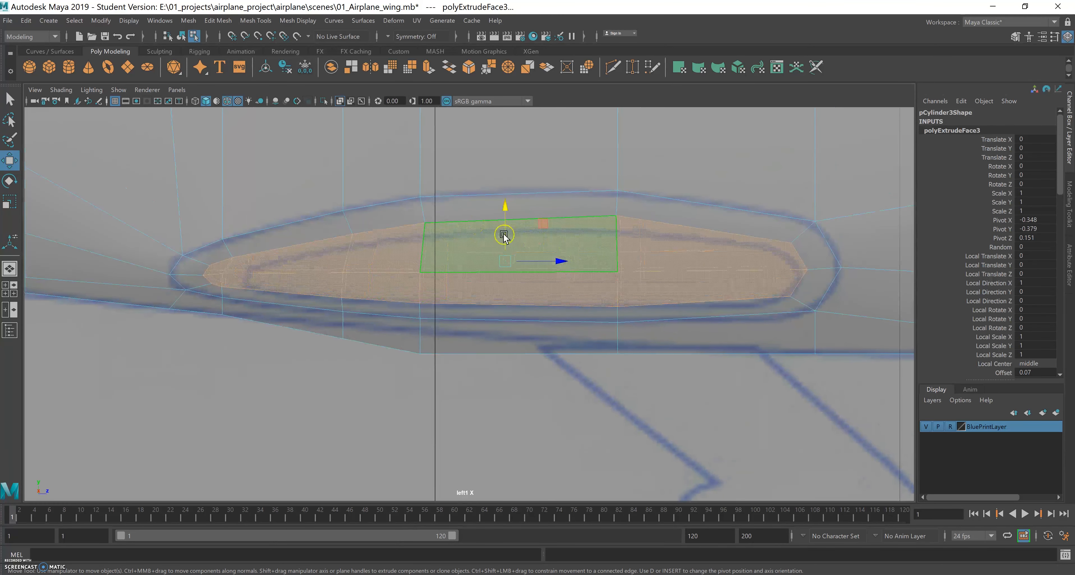
pyautogui.moveTo(475, 247); pyautogui.dragTo(422, 245, button='right')
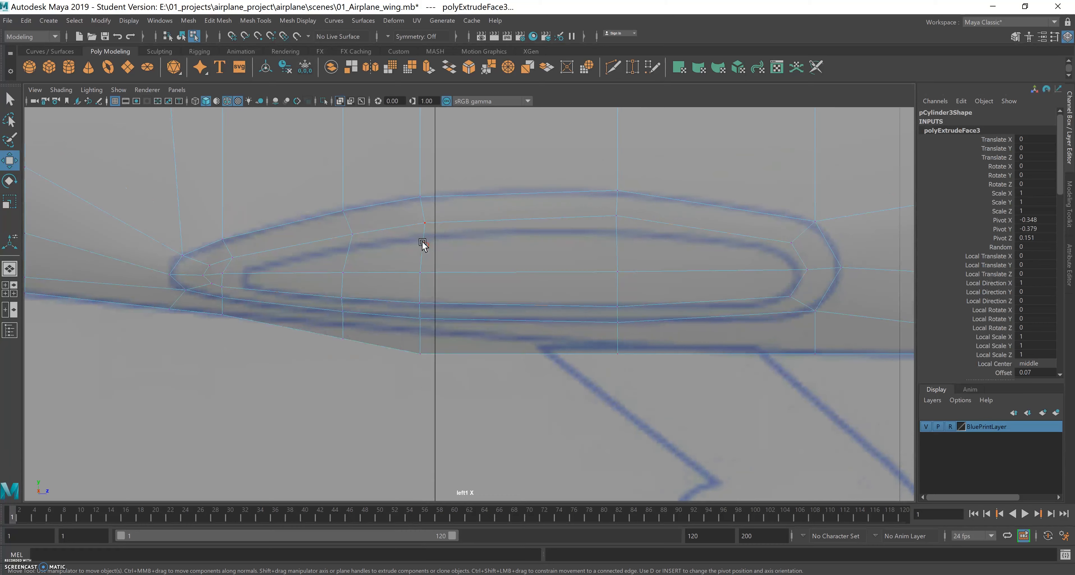
pyautogui.moveTo(629, 225); pyautogui.dragTo(616, 171)
pyautogui.click(809, 250)
pyautogui.moveTo(848, 242); pyautogui.dragTo(833, 244)
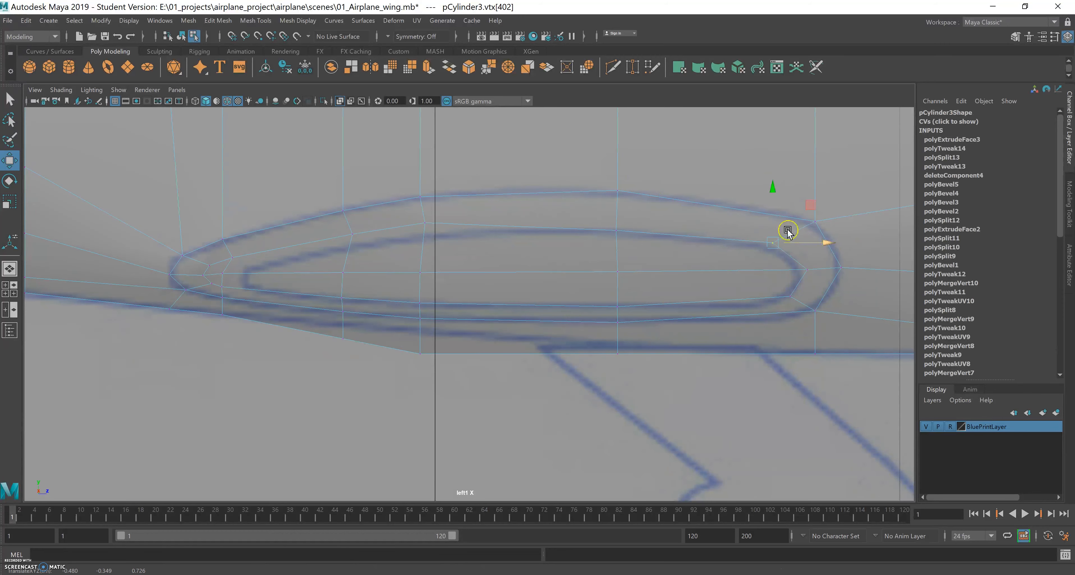
pyautogui.moveTo(772, 188); pyautogui.dragTo(771, 195)
# Fit the inset loop's front tip, lower front and lower middle vertices to the blueprint's inner wing outline.
pyautogui.click(811, 270)
pyautogui.moveTo(864, 270); pyautogui.dragTo(837, 300)
pyautogui.click(791, 297)
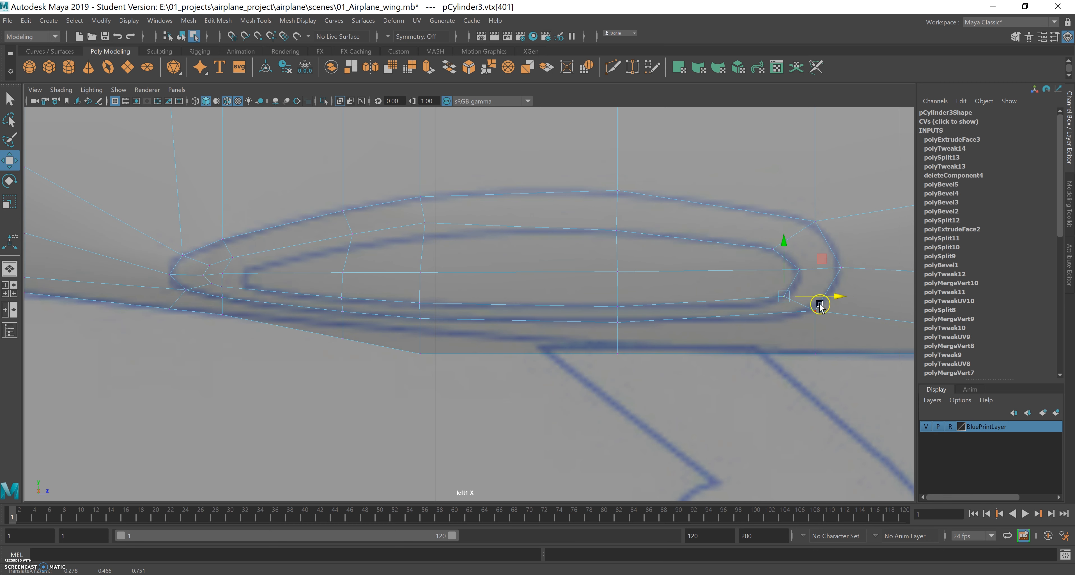
pyautogui.click(619, 322)
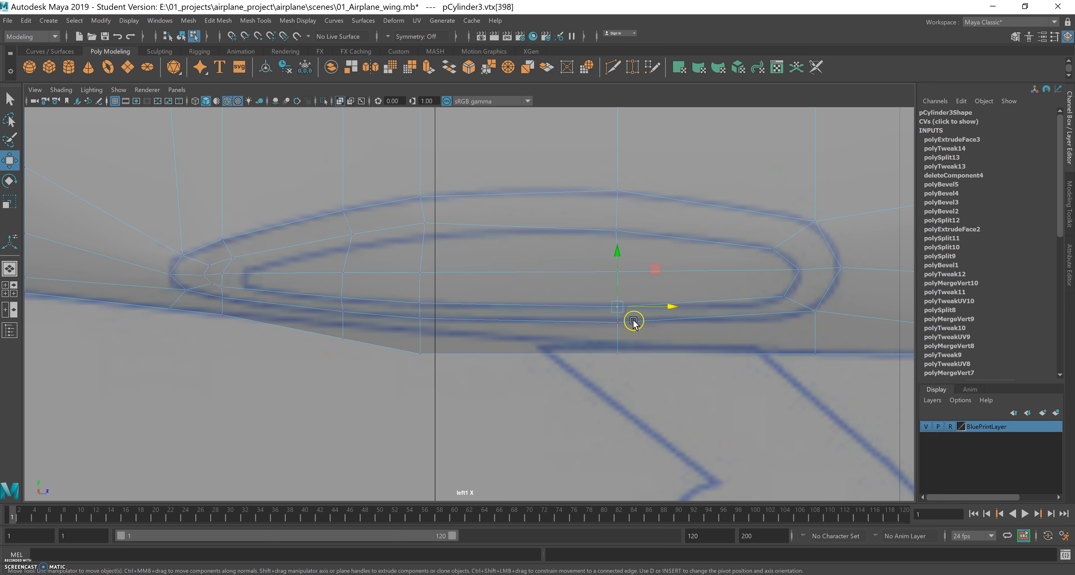
pyautogui.moveTo(618, 254); pyautogui.dragTo(615, 251)
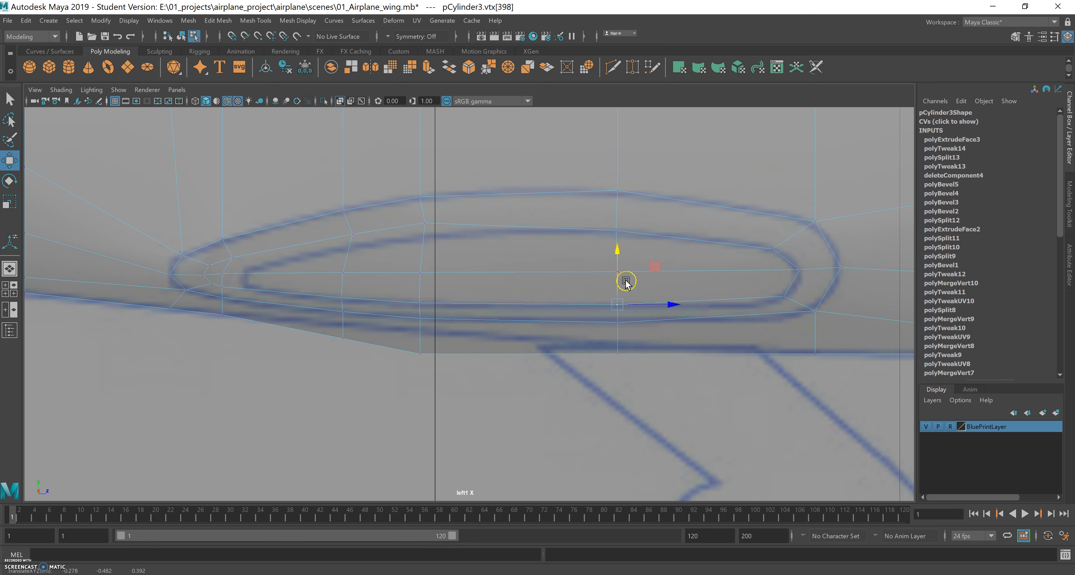
# Lower the two upper vertices behind the loop's middle onto the inner wing outline and align them with their vertical edges.
pyautogui.click(424, 223)
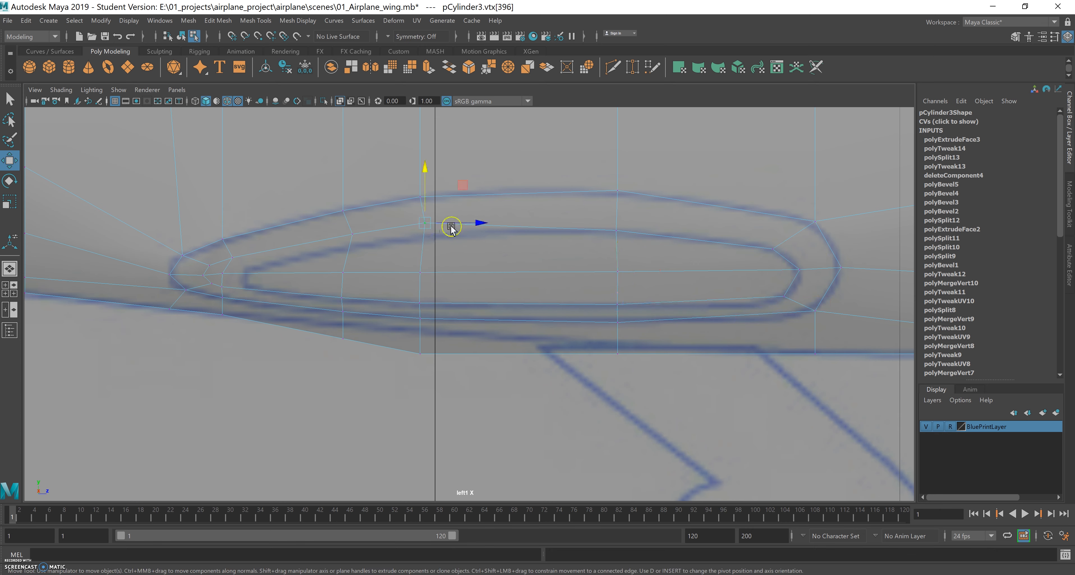
pyautogui.moveTo(427, 175); pyautogui.dragTo(425, 179)
pyautogui.click(478, 232)
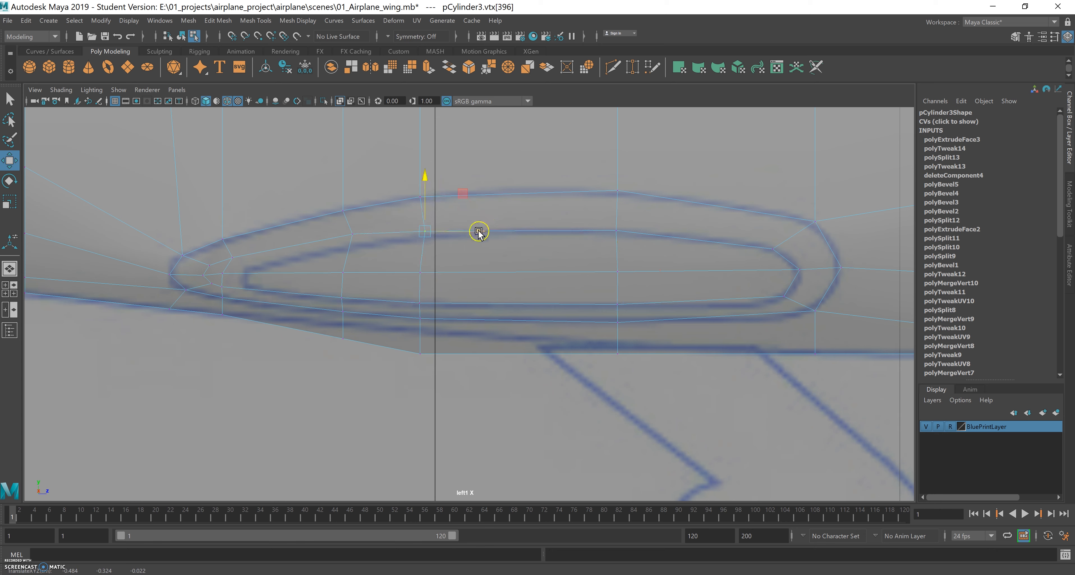
pyautogui.moveTo(419, 181); pyautogui.dragTo(418, 186)
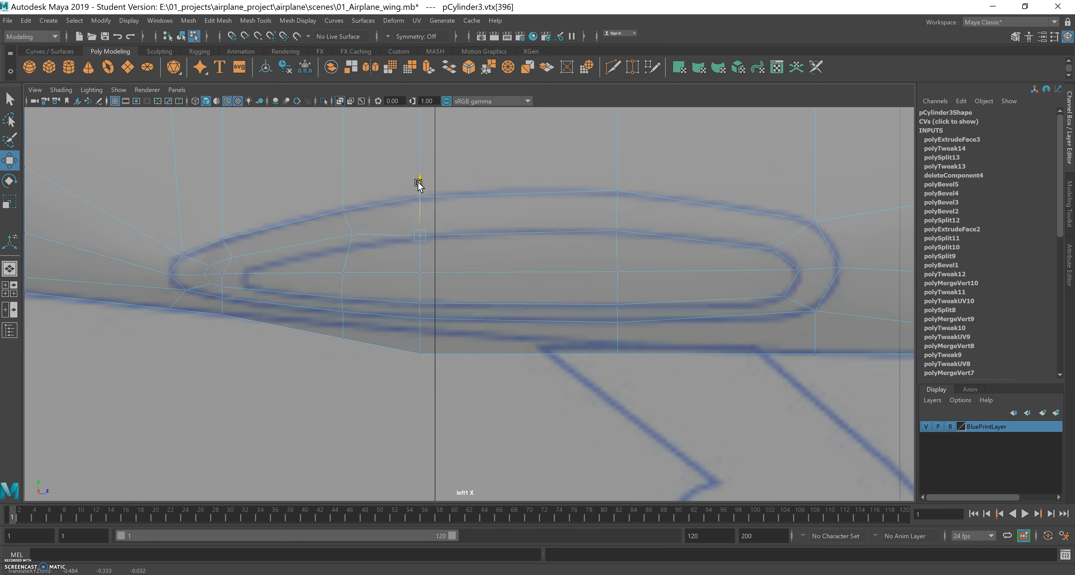
pyautogui.click(352, 232)
pyautogui.moveTo(408, 235); pyautogui.dragTo(397, 236)
pyautogui.moveTo(342, 185); pyautogui.dragTo(342, 195)
# Move the inset loop's rear tip vertices forward onto the narrow rear end of the inner wing outline.
pyautogui.click(228, 255)
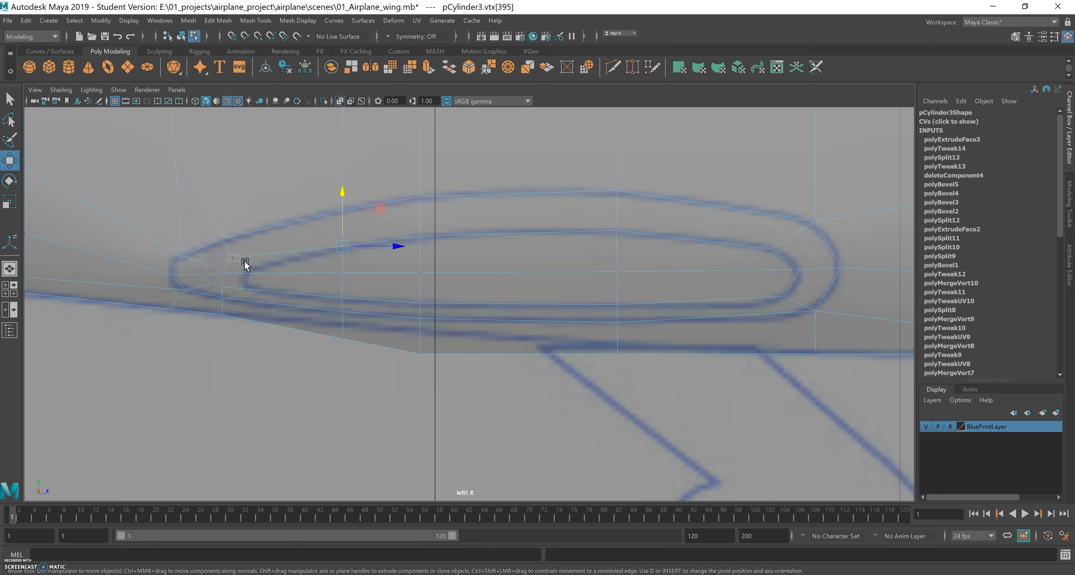
pyautogui.moveTo(282, 257); pyautogui.dragTo(291, 258)
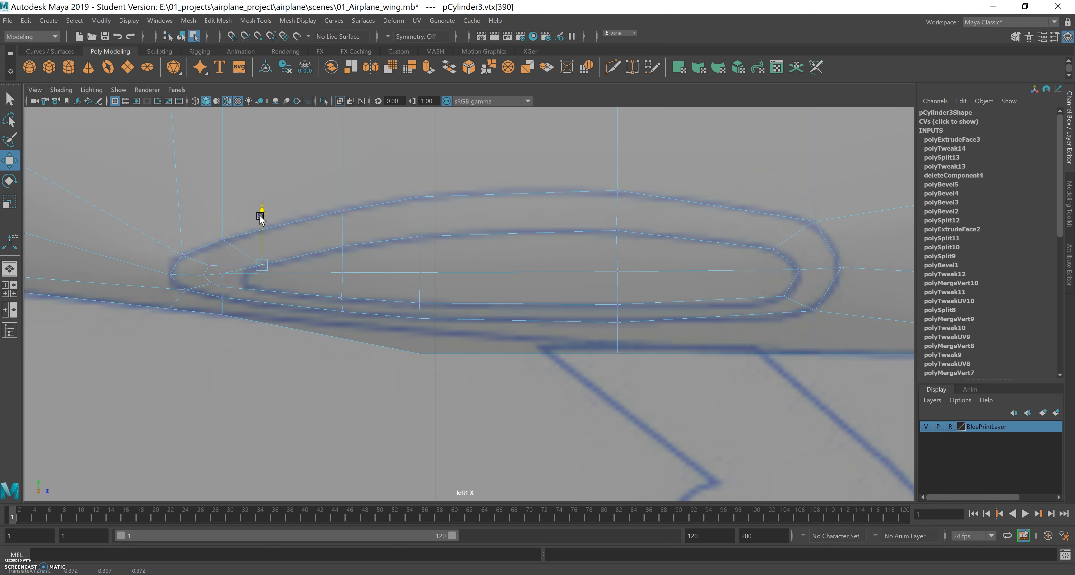
pyautogui.click(220, 272)
pyautogui.moveTo(277, 275)
pyautogui.mouseDown()
pyautogui.moveTo(292, 275)
pyautogui.moveTo(279, 288)
pyautogui.mouseUp()
pyautogui.click(224, 288)
# Align the inset loop's lower rear vertex with its vertical edge and lower it onto the inner wing outline.
pyautogui.click(336, 296)
pyautogui.moveTo(394, 298); pyautogui.dragTo(397, 299)
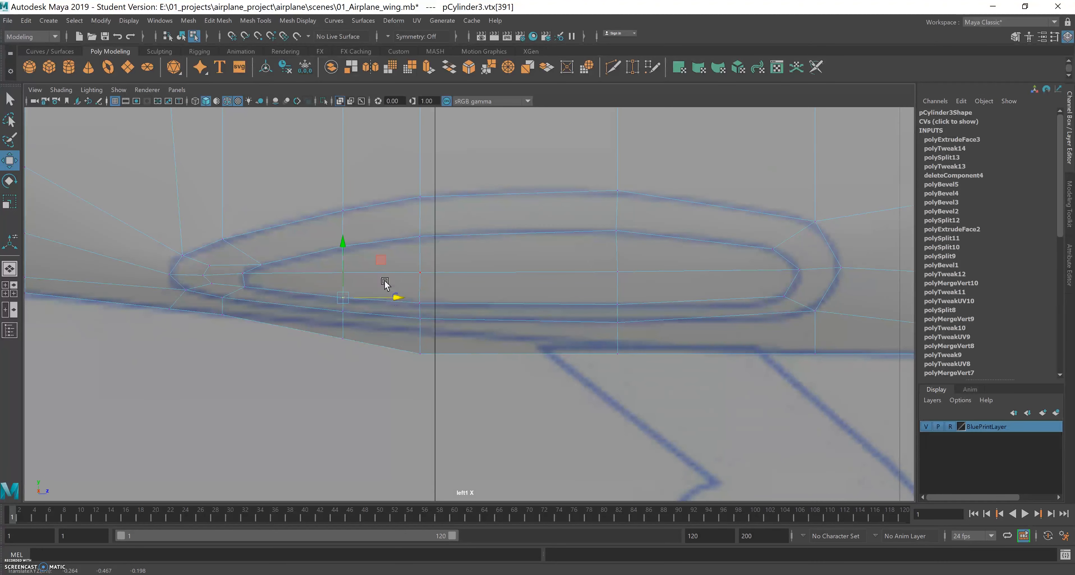
pyautogui.moveTo(342, 245); pyautogui.dragTo(341, 249)
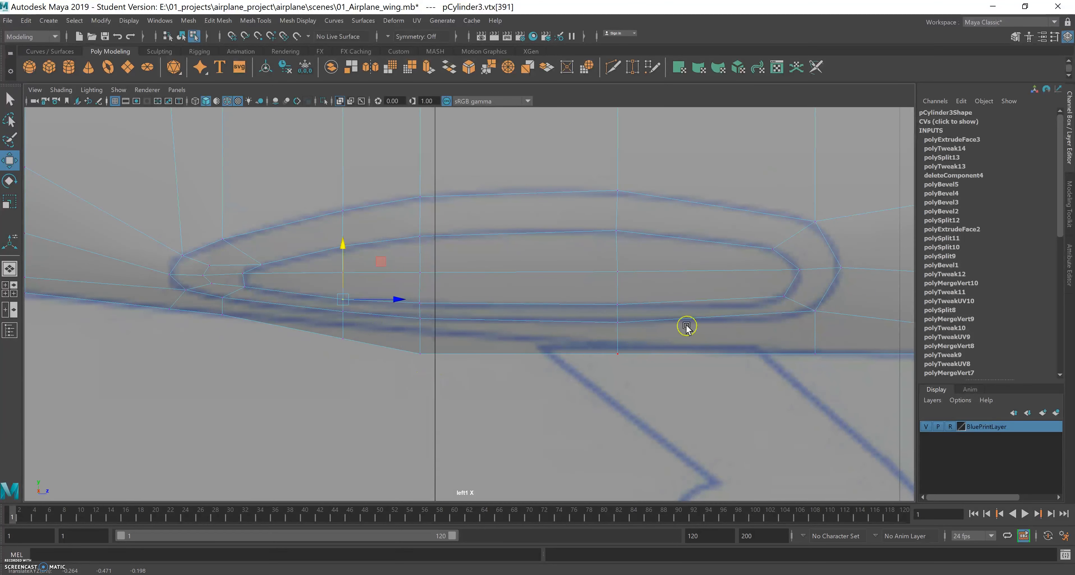
# Examine the reshaped inset from several angles in the perspective view, then return to the side view.
pyautogui.press('space')
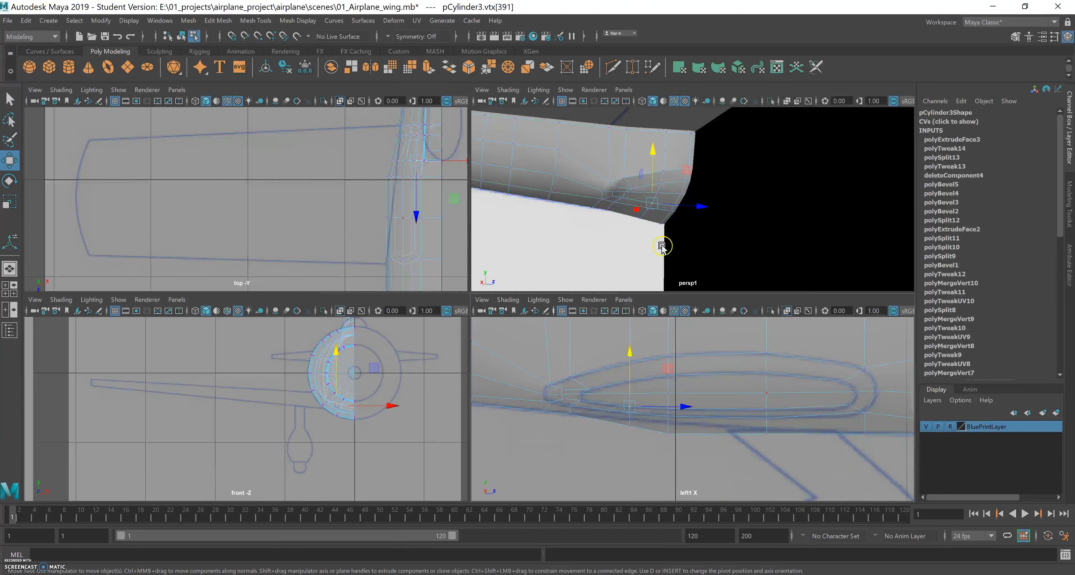
pyautogui.press('space')
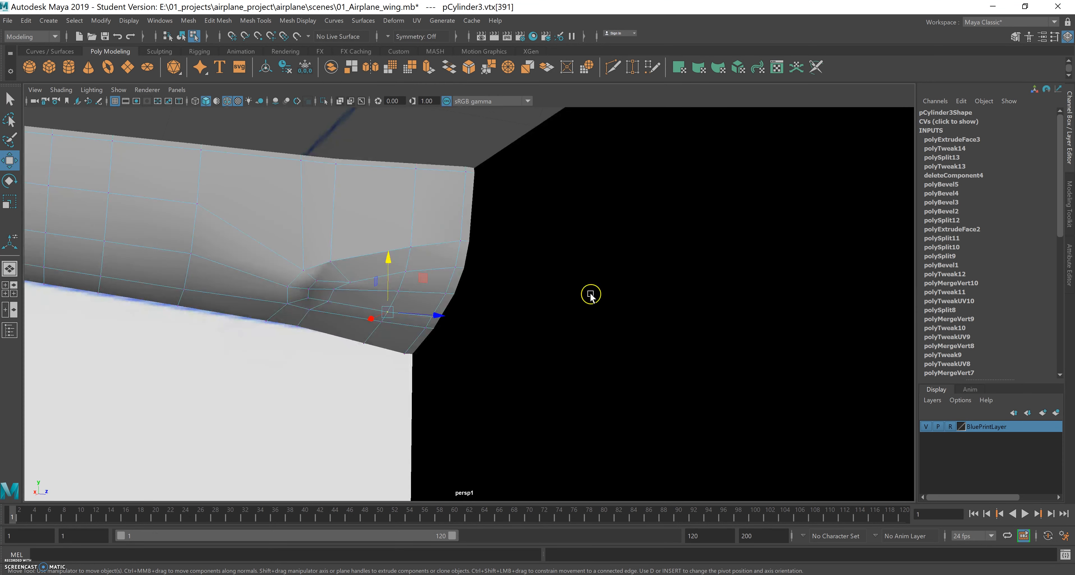
pyautogui.keyDown('alt'); pyautogui.moveTo(543, 315); pyautogui.dragTo(478, 332); pyautogui.keyUp('alt')
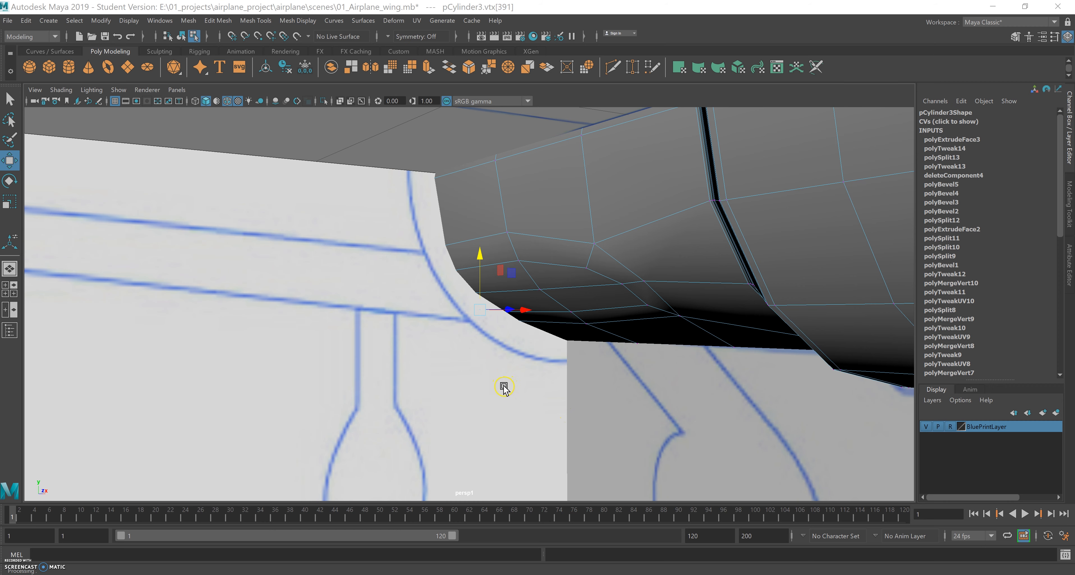
pyautogui.keyDown('alt'); pyautogui.moveTo(504, 388); pyautogui.dragTo(522, 385); pyautogui.keyUp('alt')
pyautogui.keyDown('alt'); pyautogui.moveTo(598, 355); pyautogui.dragTo(536, 318); pyautogui.keyUp('alt')
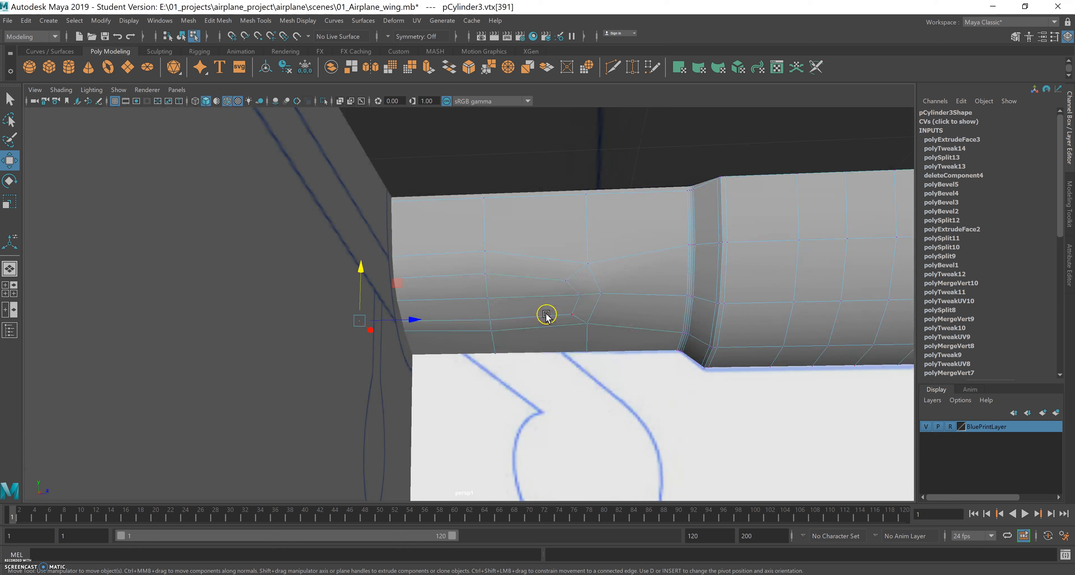
pyautogui.press('space')
pyautogui.press('space')
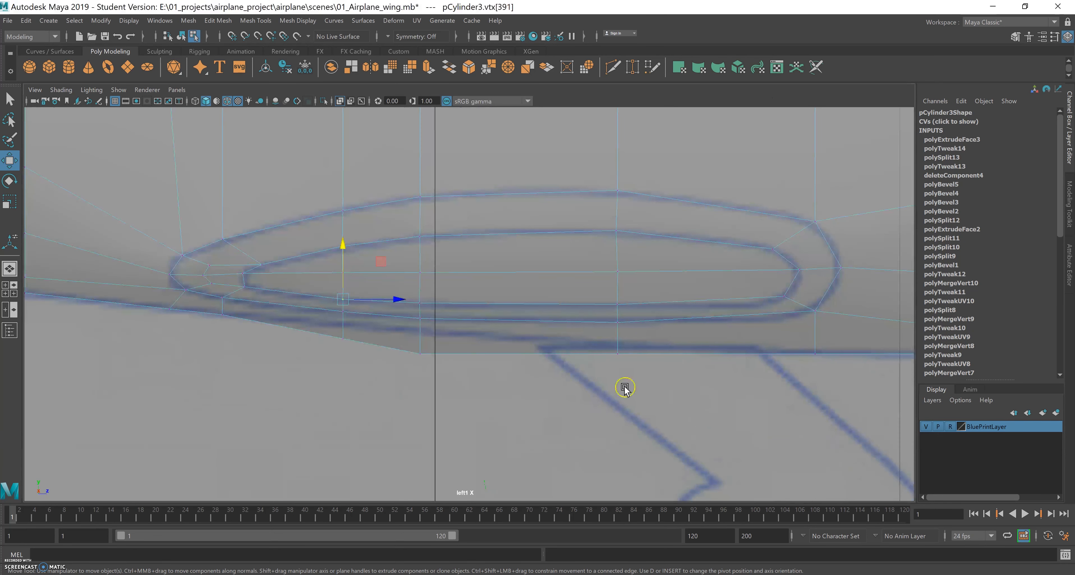
# Select the upper and lower fuselage faces enclosed by the inner wing outline in the side view.
pyautogui.moveTo(318, 267); pyautogui.dragTo(309, 292, button='right')
pyautogui.click(317, 267)
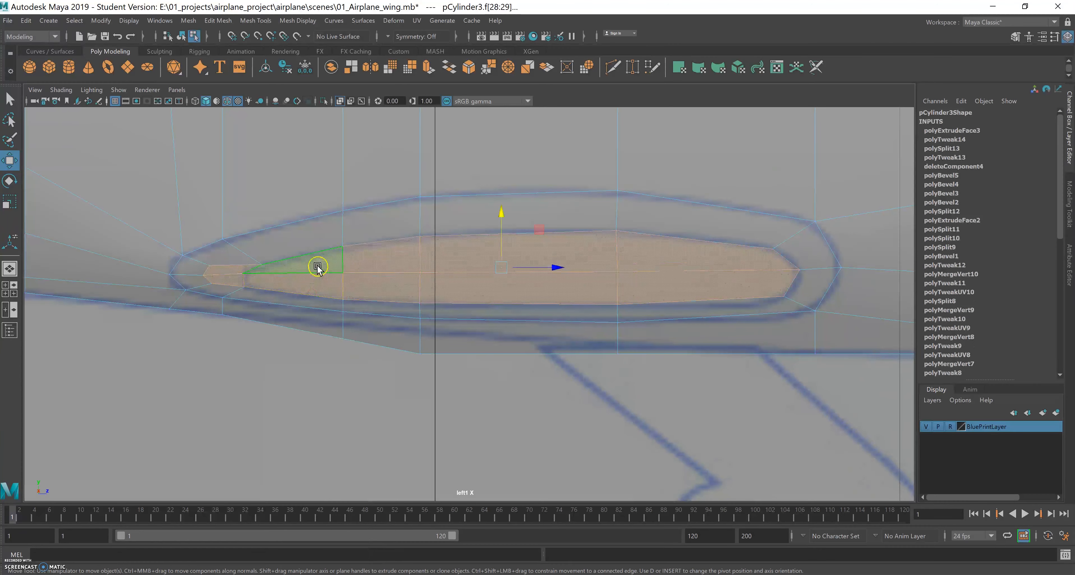
pyautogui.click(319, 267)
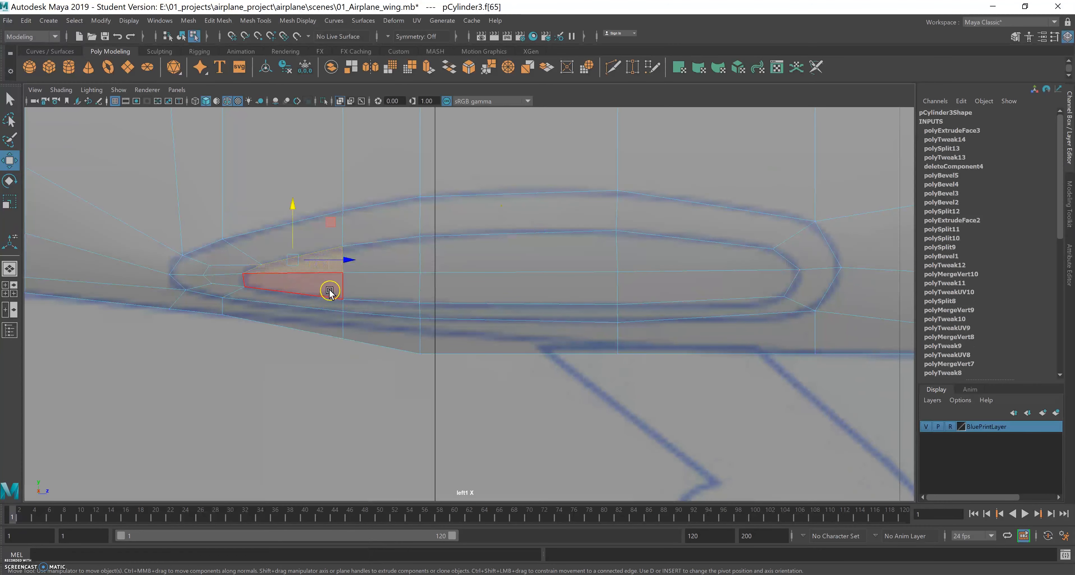
pyautogui.keyDown('shift'); pyautogui.click(372, 288); pyautogui.keyUp('shift')
pyautogui.keyDown('shift'); pyautogui.click(501, 294); pyautogui.keyUp('shift')
pyautogui.keyDown('shift'); pyautogui.click(657, 292); pyautogui.keyUp('shift')
pyautogui.keyDown('shift'); pyautogui.click(663, 261); pyautogui.keyUp('shift')
pyautogui.keyDown('shift'); pyautogui.click(580, 262); pyautogui.keyUp('shift')
pyautogui.keyDown('shift'); pyautogui.click(397, 264); pyautogui.keyUp('shift')
pyautogui.keyDown('shift'); pyautogui.click(567, 259); pyautogui.keyUp('shift')
# Open the Outliner in the front view and turn on the visibility of the hidden wing mesh pPlane4.
pyautogui.press('space')
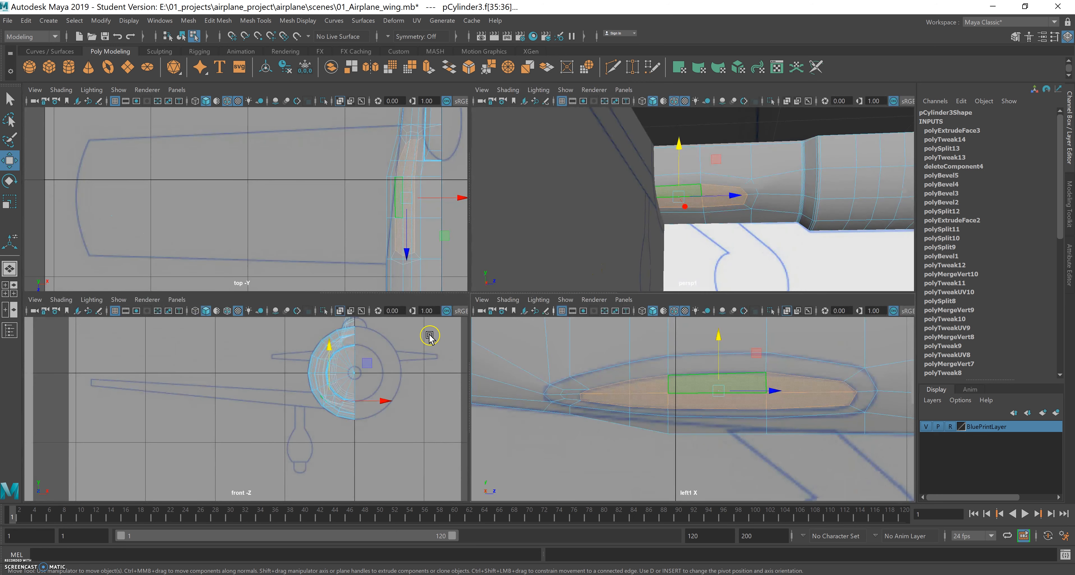
pyautogui.press('space')
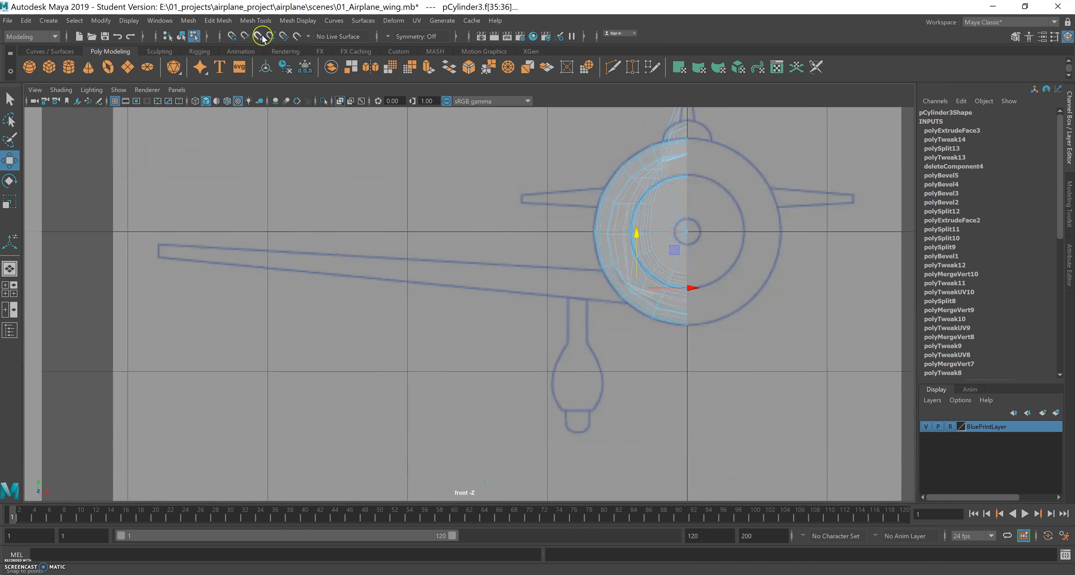
pyautogui.click(166, 20)
pyautogui.click(175, 142)
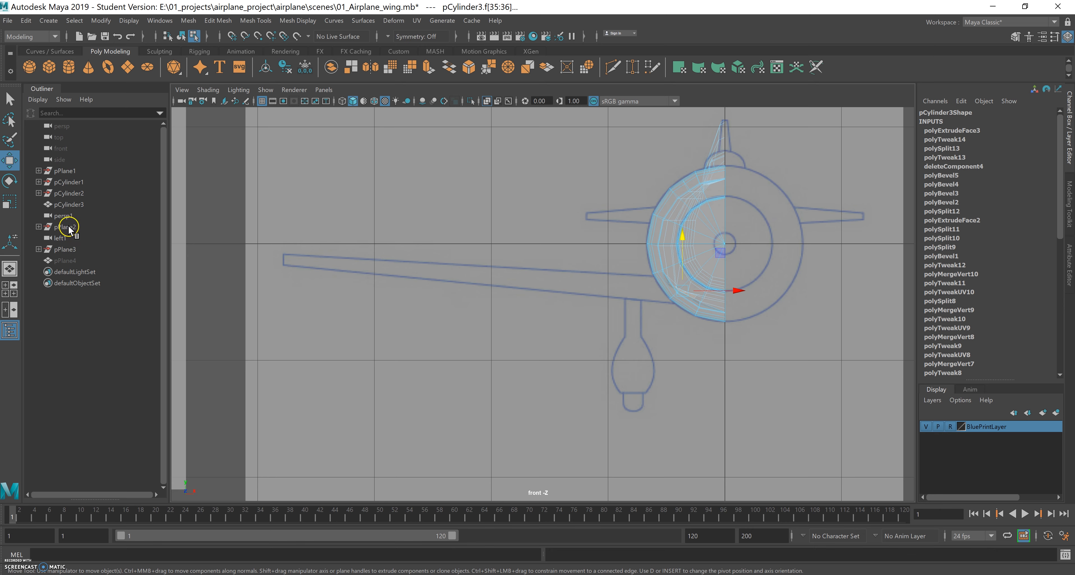
pyautogui.click(66, 261)
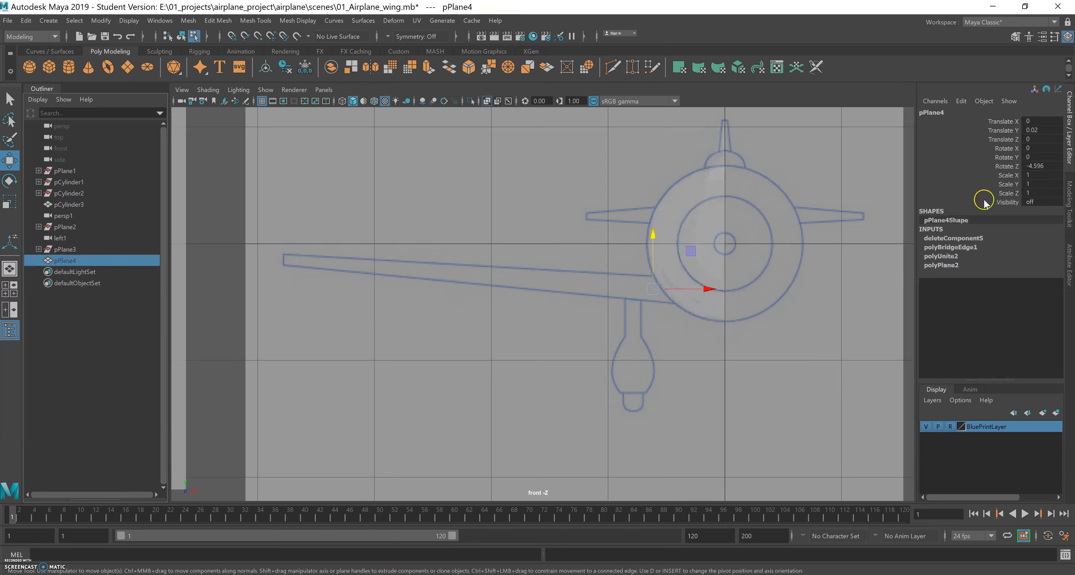
pyautogui.doubleClick(1038, 200)
pyautogui.press('Return')
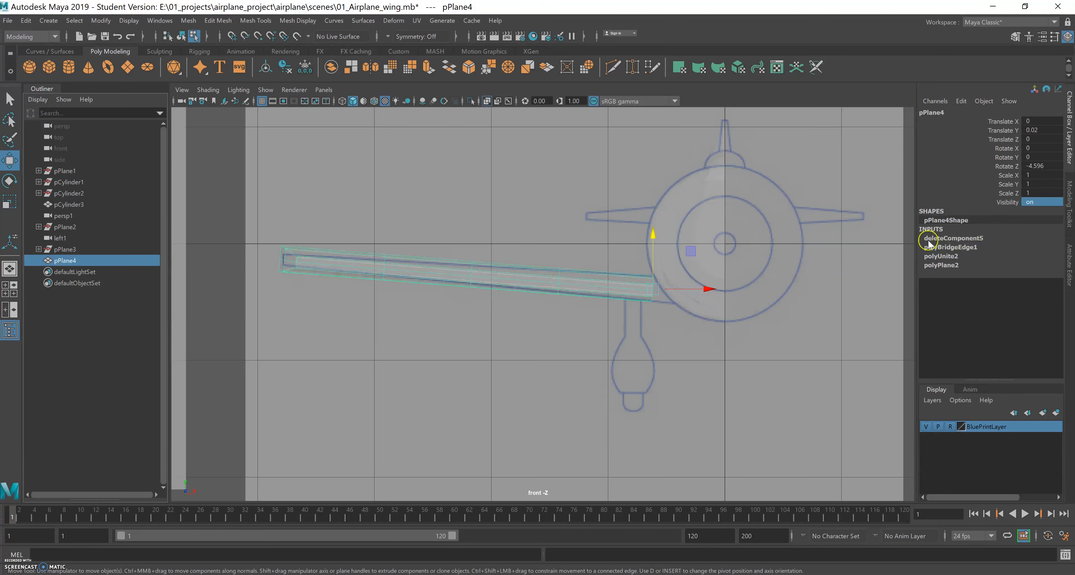
# Examine how the wing meets the fuselage in the perspective view, hiding BluePrintLayer for the inspection and showing it again.
pyautogui.press('space')
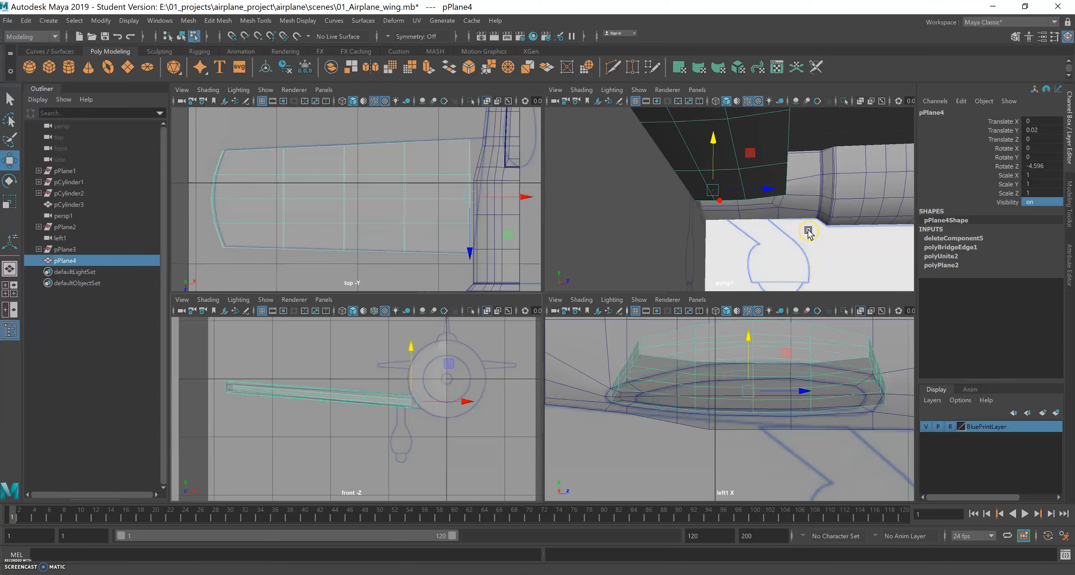
pyautogui.press('space')
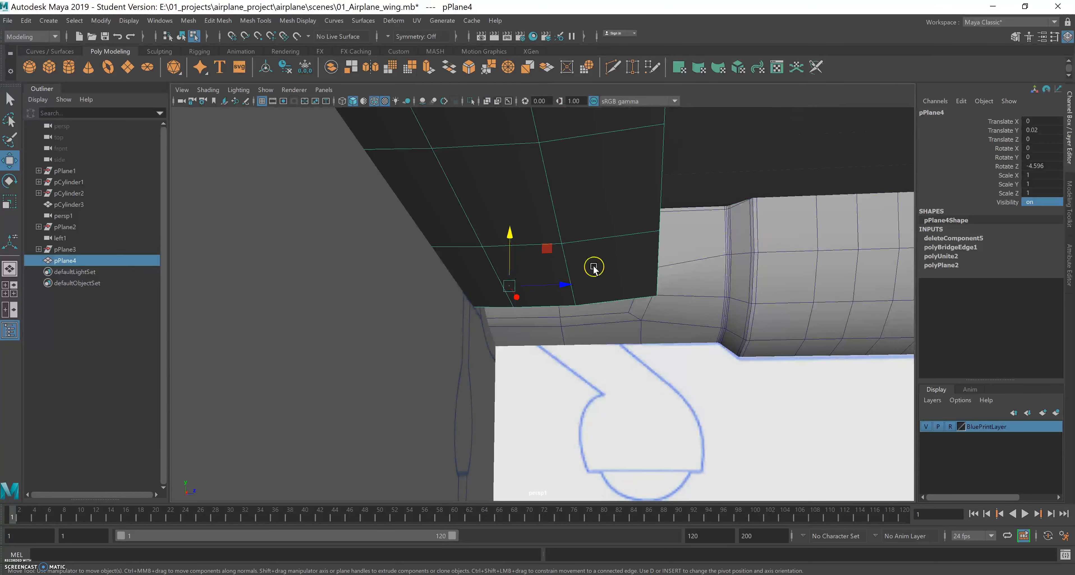
pyautogui.keyDown('alt'); pyautogui.moveTo(611, 293); pyautogui.dragTo(687, 240); pyautogui.keyUp('alt')
pyautogui.click(926, 427)
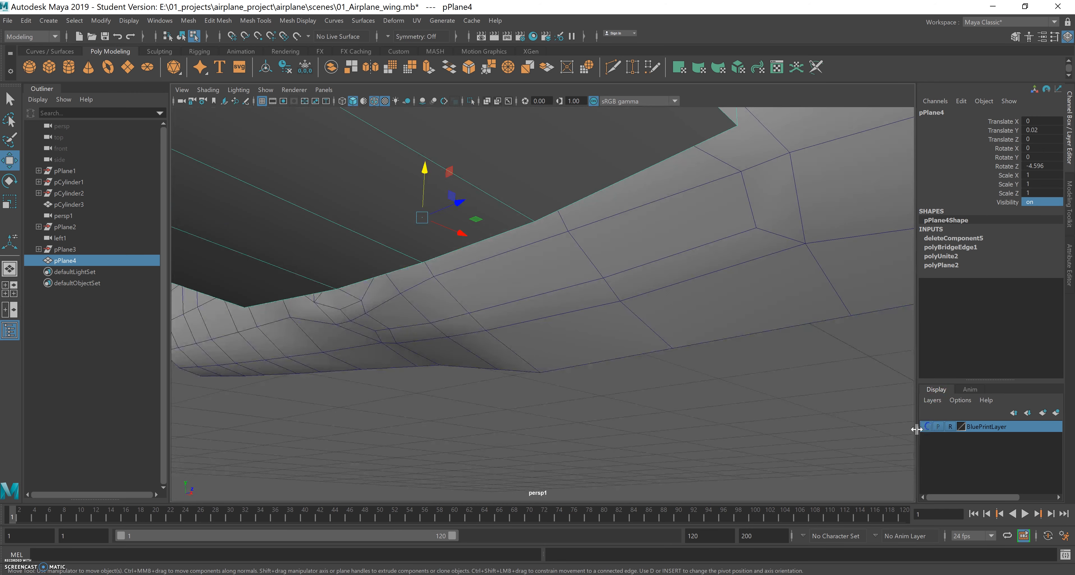
pyautogui.scroll(-1, 741, 341)
pyautogui.keyDown('alt'); pyautogui.moveTo(742, 341); pyautogui.dragTo(687, 322); pyautogui.keyUp('alt')
pyautogui.press('space')
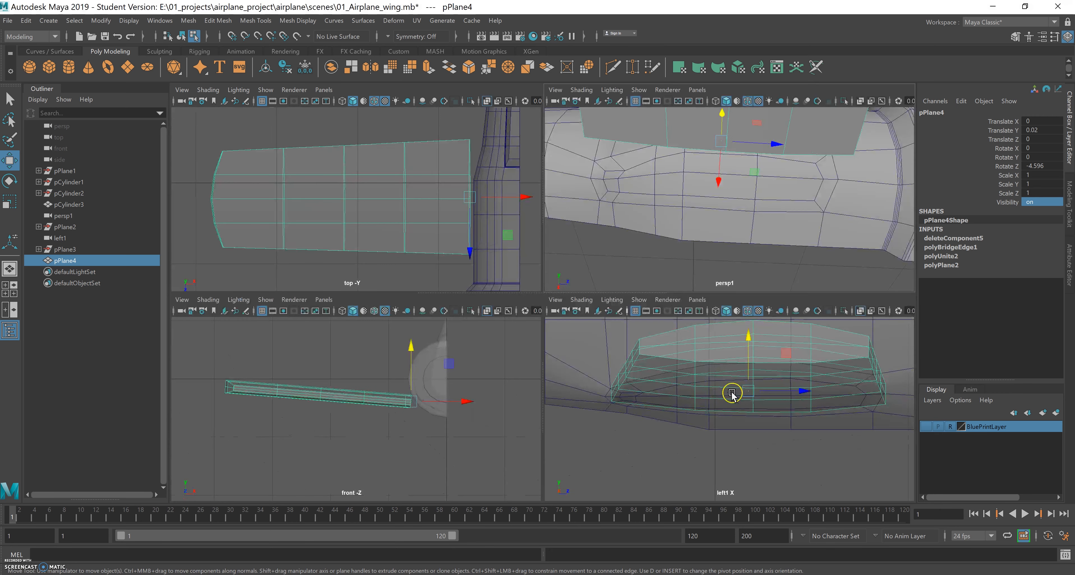
pyautogui.press('space')
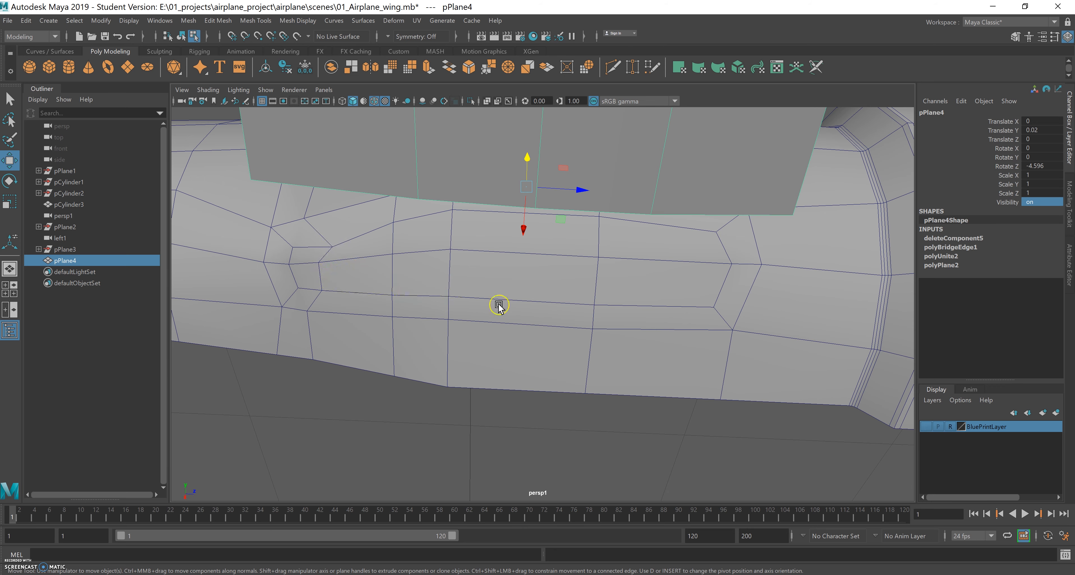
pyautogui.click(926, 426)
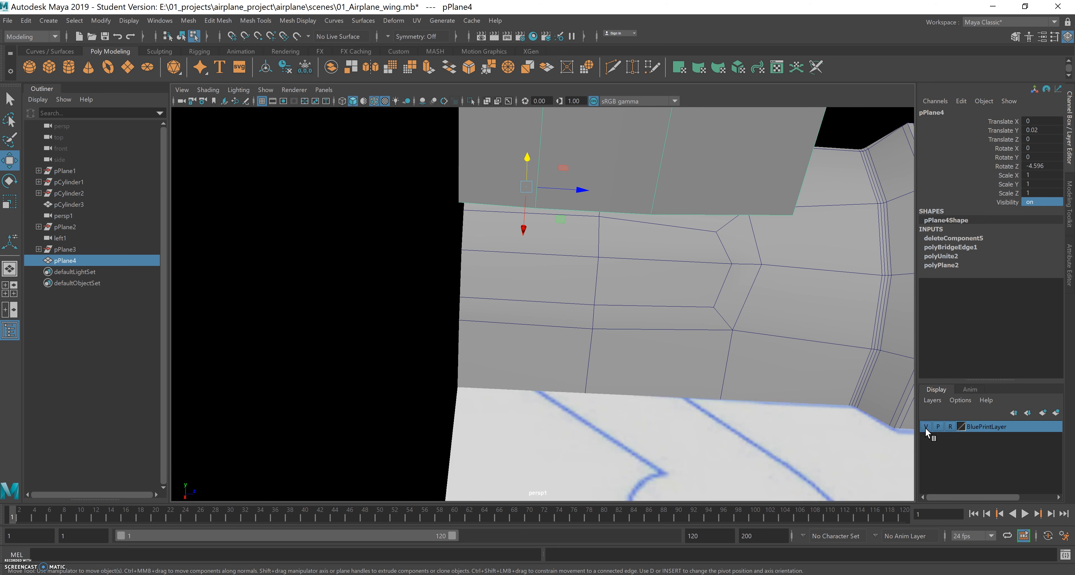
# Return to the side view and bring back the fuselage's face selection inside the inner wing outline.
pyautogui.press('space')
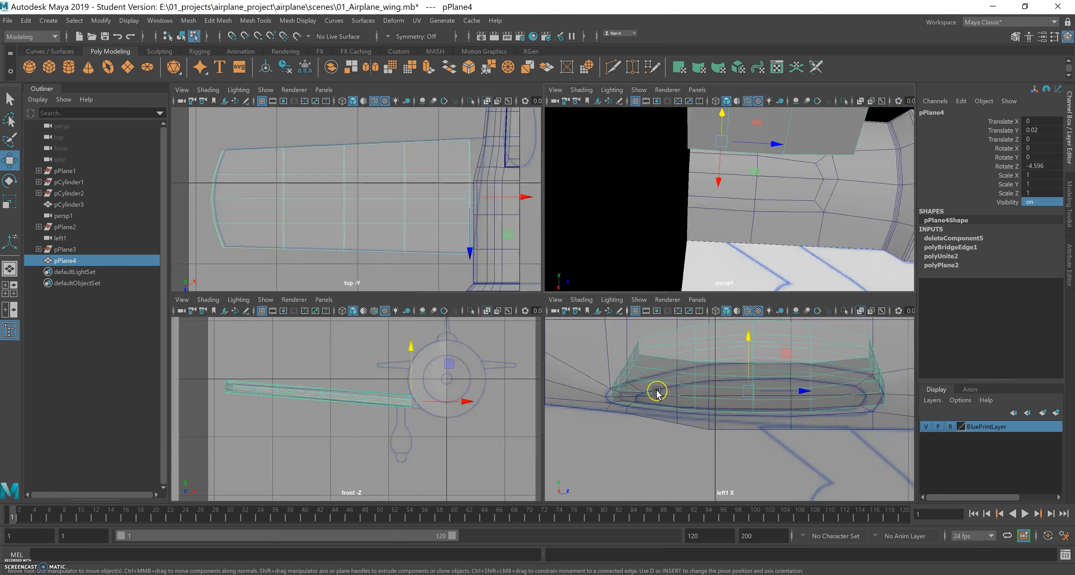
pyautogui.keyDown('alt'); pyautogui.moveTo(647, 400); pyautogui.dragTo(863, 440, button='right'); pyautogui.keyUp('alt')
pyautogui.keyDown('alt'); pyautogui.moveTo(715, 393); pyautogui.dragTo(705, 404, button='middle'); pyautogui.keyUp('alt')
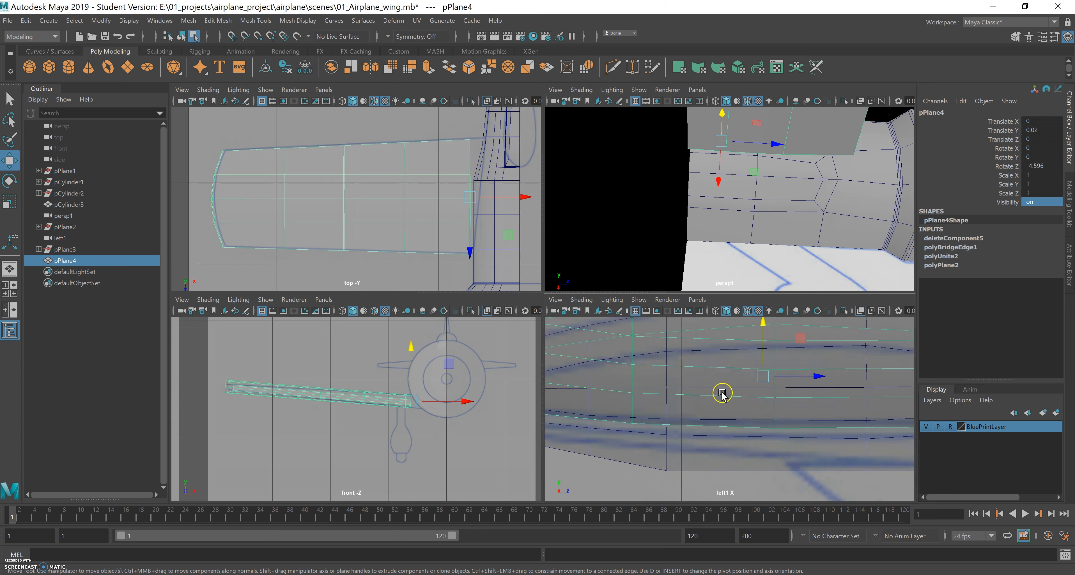
pyautogui.press('space')
pyautogui.keyDown('alt'); pyautogui.moveTo(665, 396); pyautogui.dragTo(742, 389, button='right'); pyautogui.keyUp('alt')
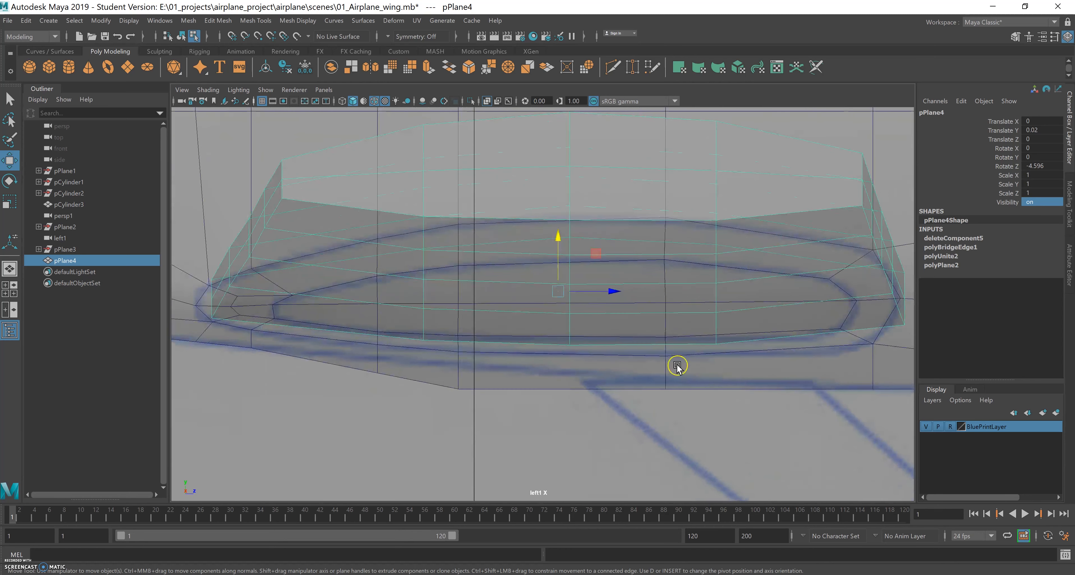
pyautogui.click(12, 102)
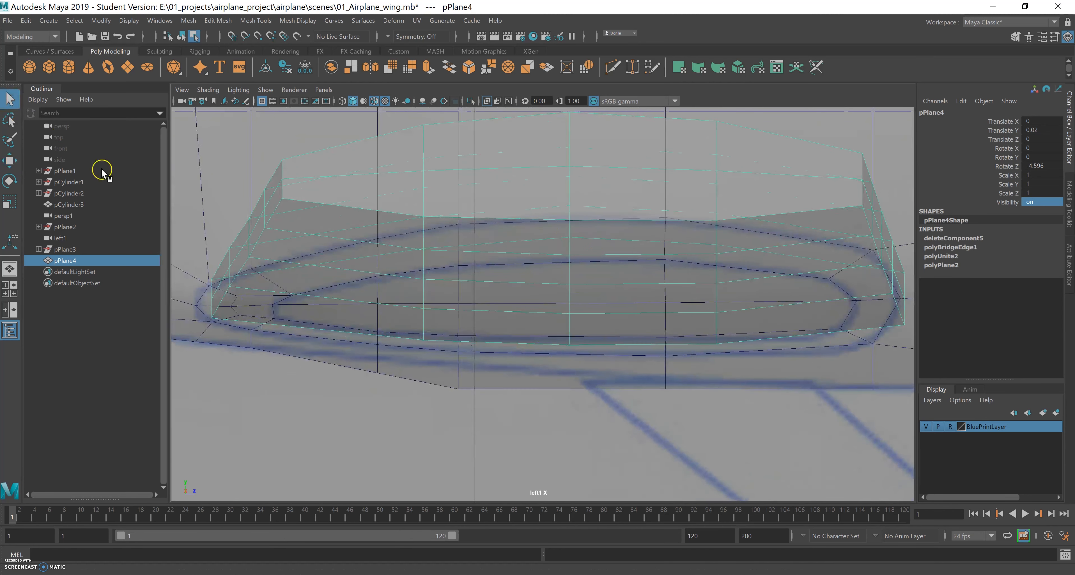
pyautogui.moveTo(306, 342); pyautogui.dragTo(304, 352, button='right')
pyautogui.click(320, 336)
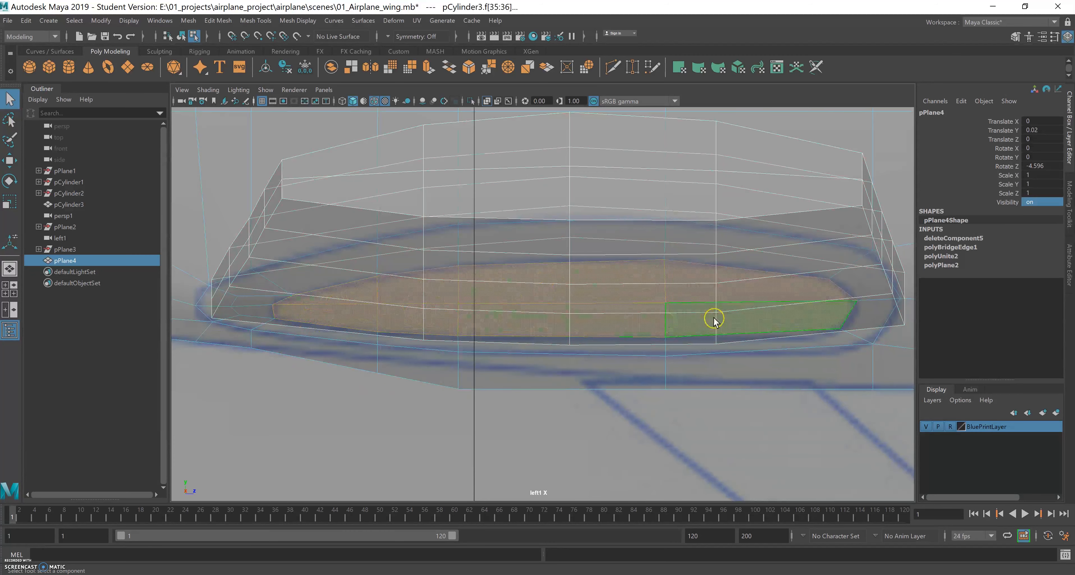
# Try to extrude the selected wing-root faces in a close-up of the front view, and undo back to the wing selection.
pyautogui.press('space')
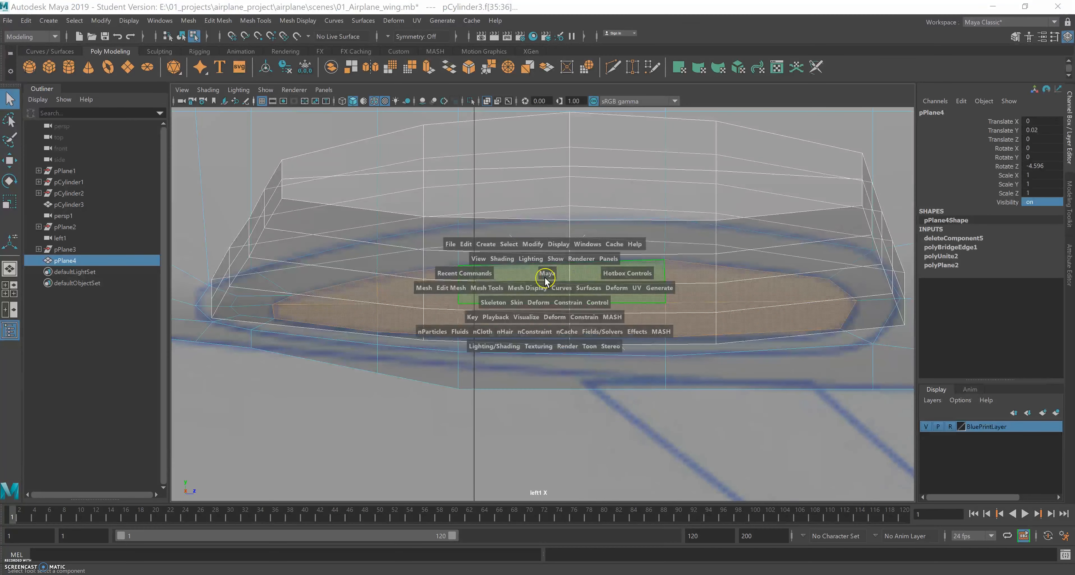
pyautogui.press('space')
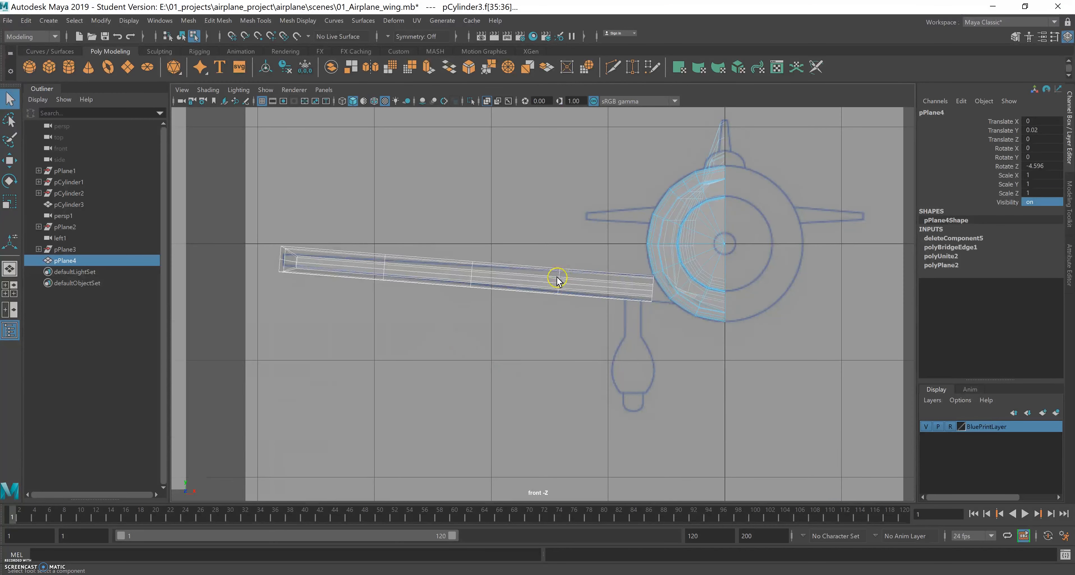
pyautogui.scroll(10, 643, 356)
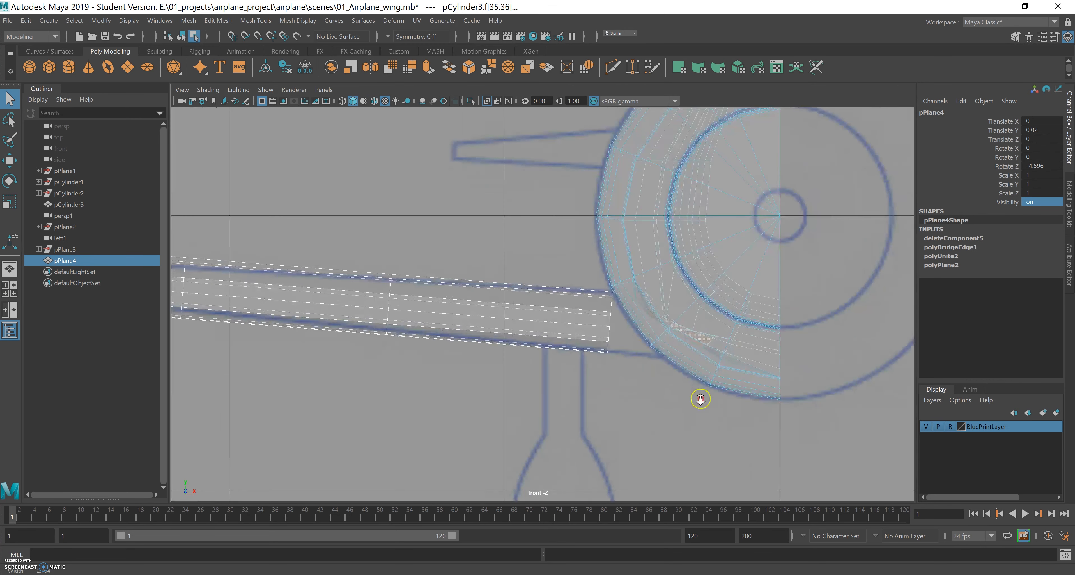
pyautogui.scroll(-10, 700, 399)
pyautogui.scroll(12, 616, 376)
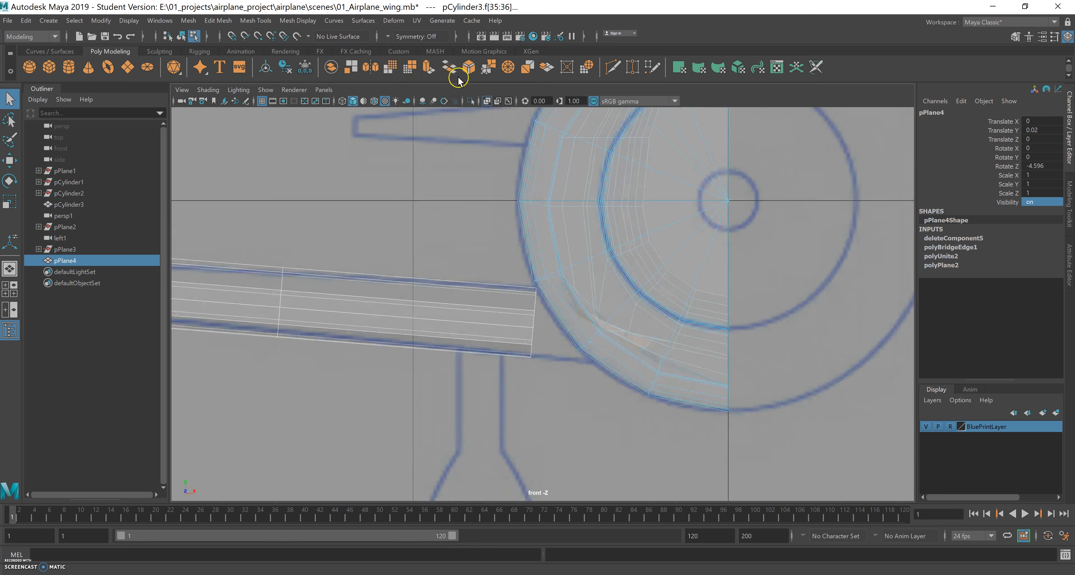
pyautogui.click(428, 73)
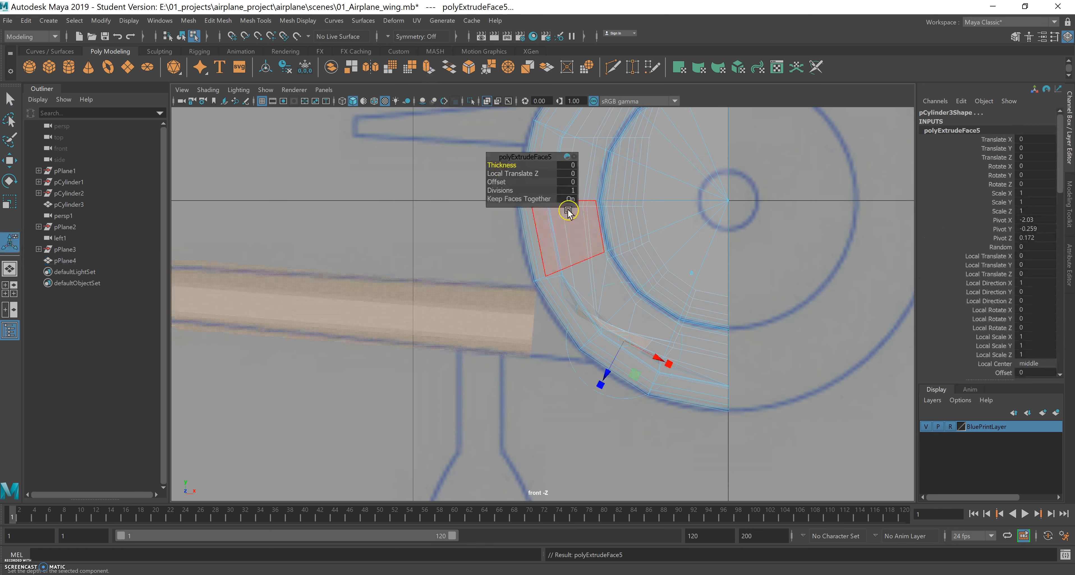
pyautogui.hotkey('ctrl', 'z')
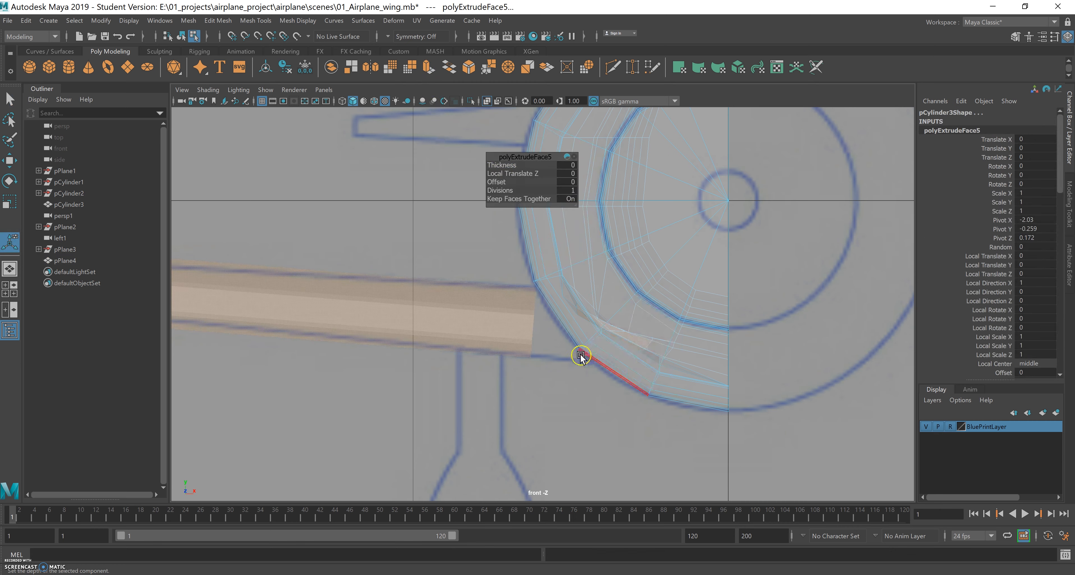
pyautogui.press('w')
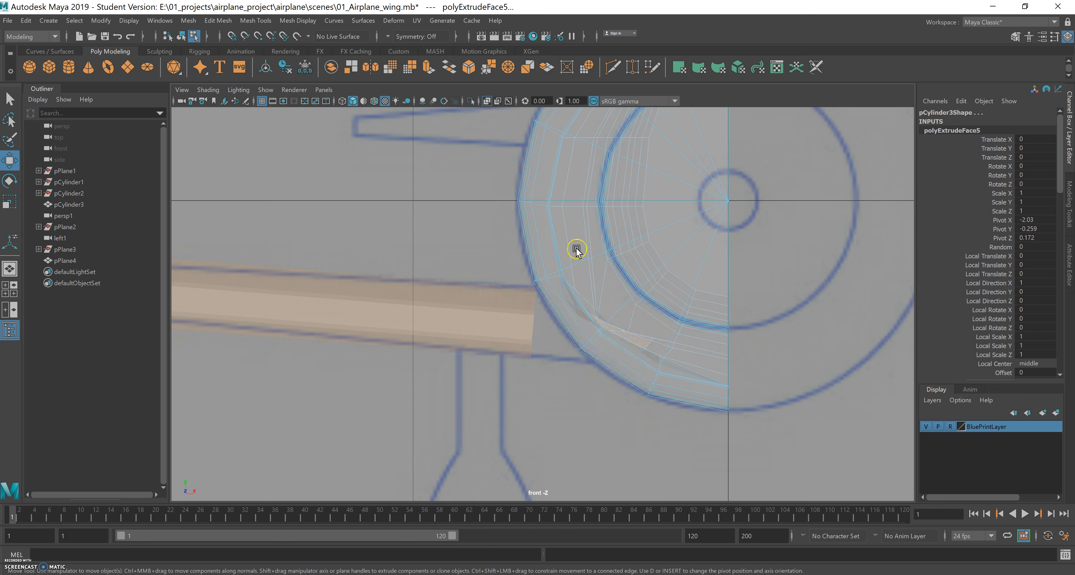
pyautogui.hotkey('ctrl', 'z')
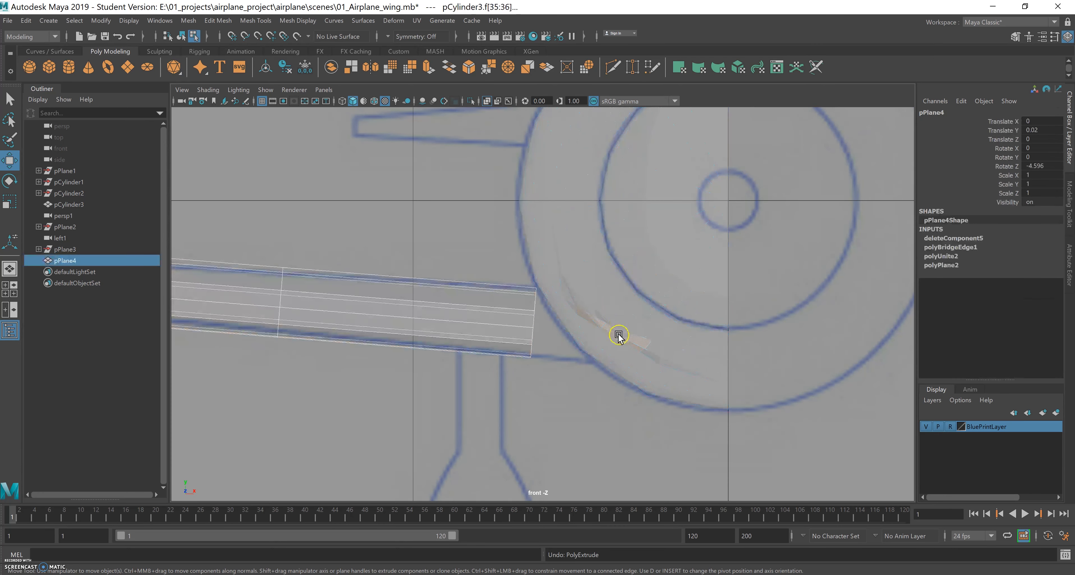
pyautogui.hotkey('ctrl', 'z')
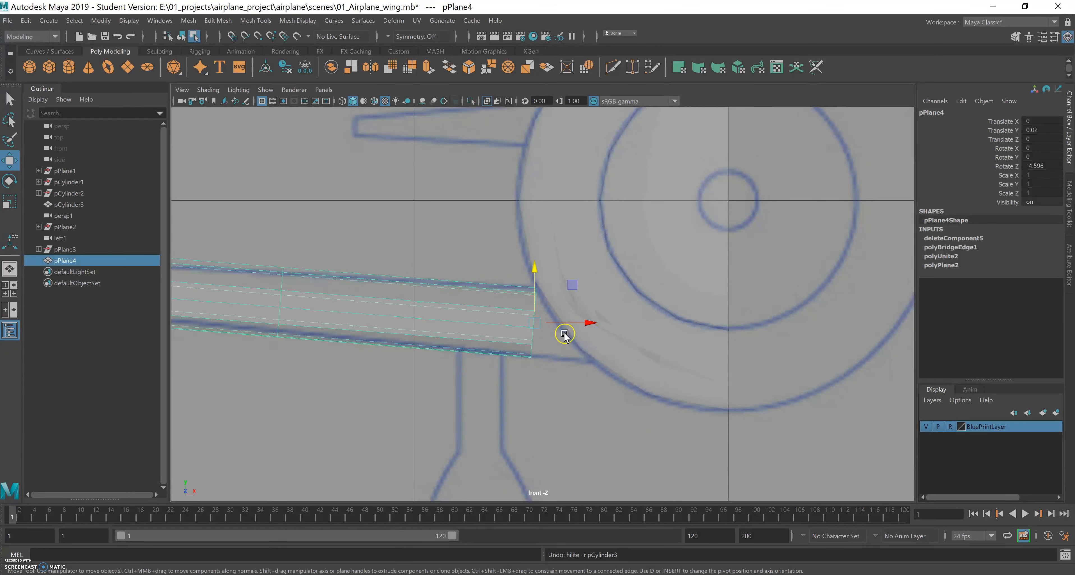
# Reactivate the fuselage's inset face selection in the four-view layout without the wing's faces, and test moving it along X.
pyautogui.press('space')
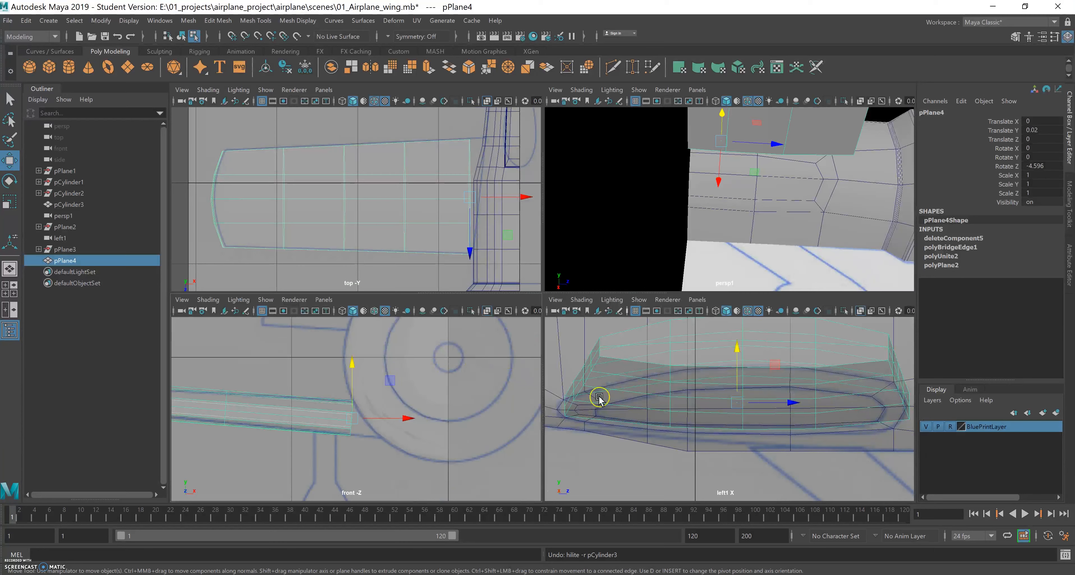
pyautogui.moveTo(643, 438); pyautogui.dragTo(639, 456, button='right')
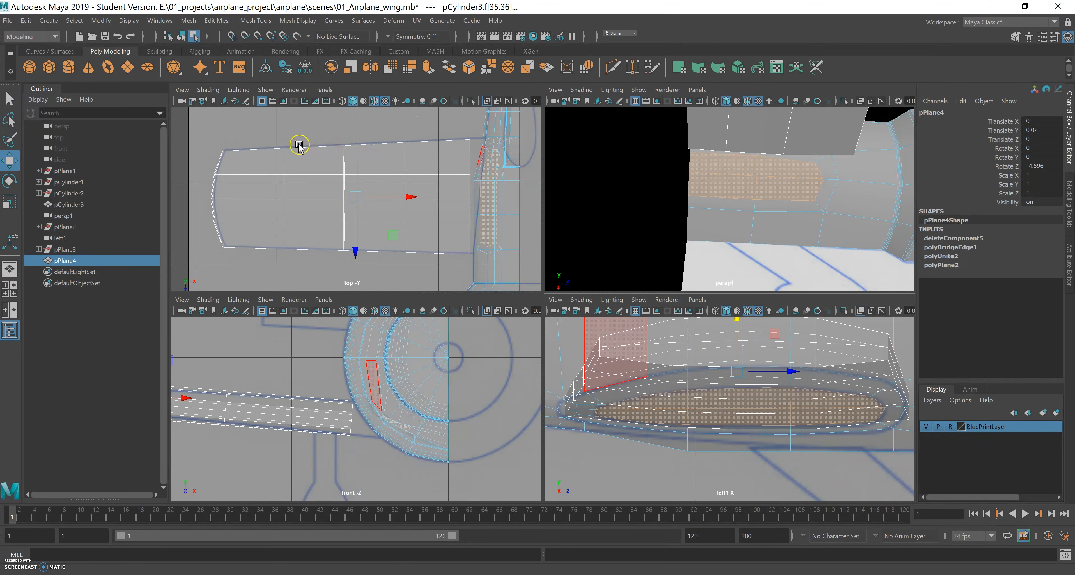
pyautogui.moveTo(293, 146); pyautogui.dragTo(302, 168, button='right')
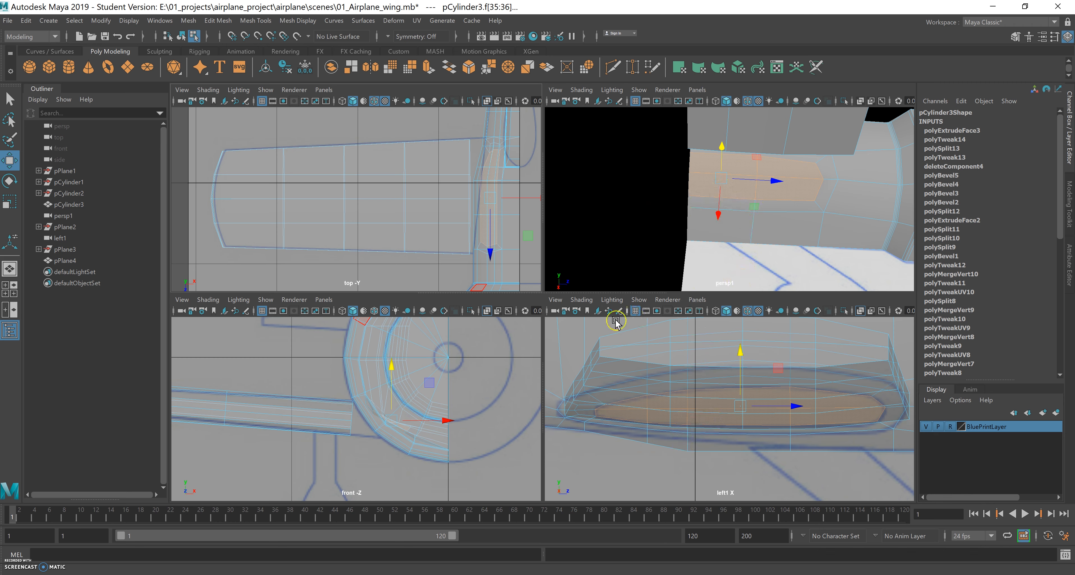
pyautogui.moveTo(445, 421)
pyautogui.mouseDown()
pyautogui.moveTo(410, 424)
pyautogui.moveTo(436, 423)
pyautogui.mouseUp()
pyautogui.hotkey('ctrl', 'z')
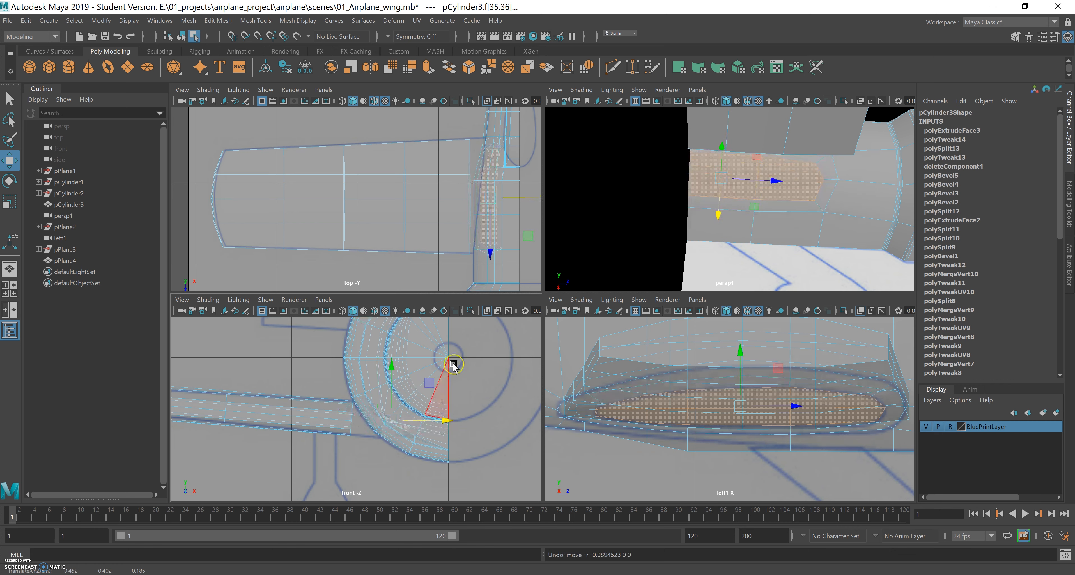
# Extrude the selected inset faces along the world X axis by -0.277, out of the fuselage to the wing's inner end.
pyautogui.click(427, 68)
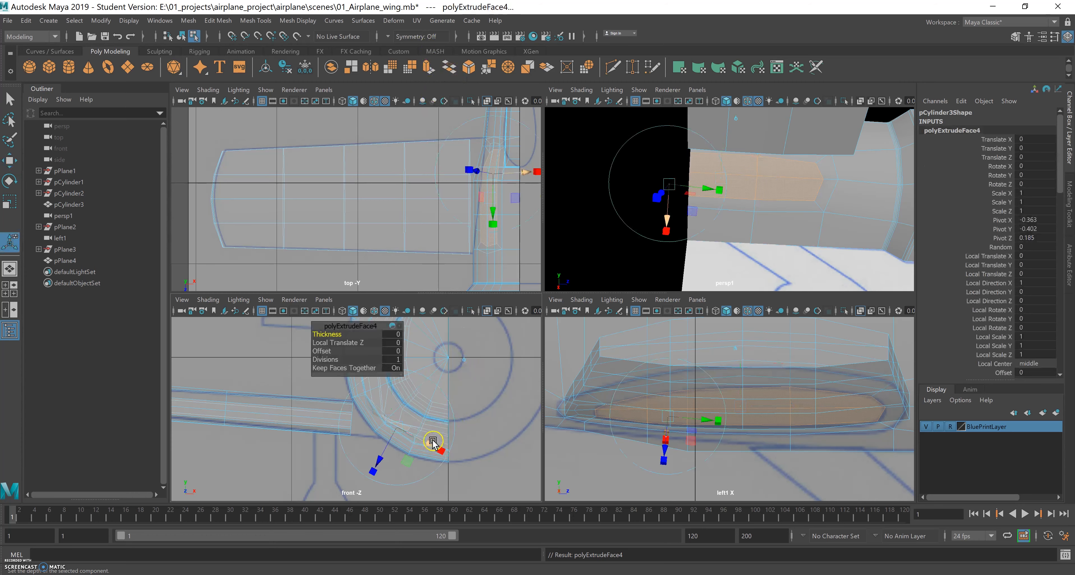
pyautogui.click(466, 366)
pyautogui.moveTo(441, 421); pyautogui.dragTo(384, 428)
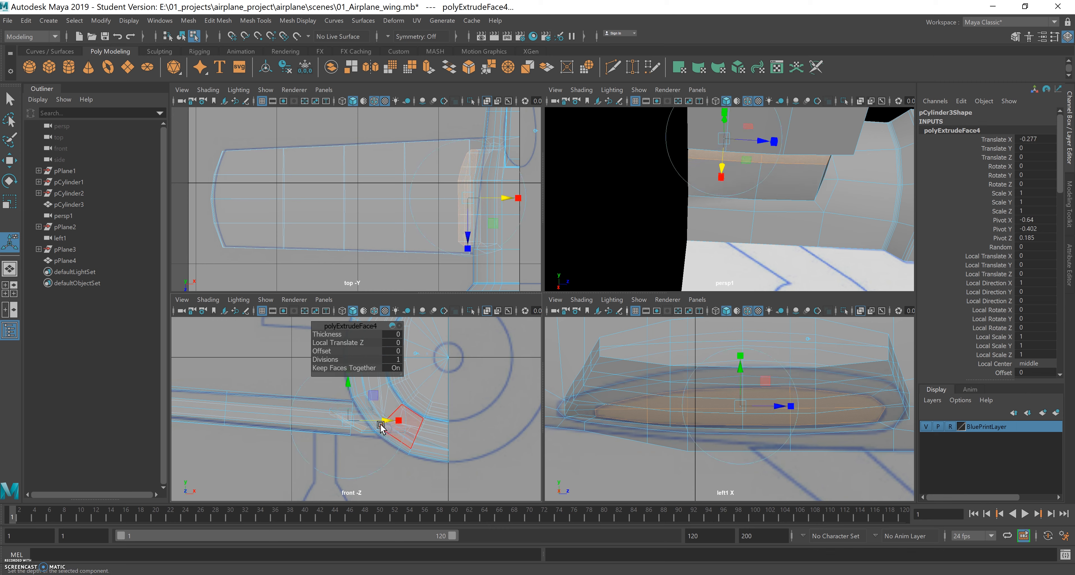
# Scale the extruded end faces flat along X and move them slightly back toward the fuselage to meet the wing's inner edge.
pyautogui.click(10, 205)
pyautogui.moveTo(298, 422); pyautogui.dragTo(350, 421)
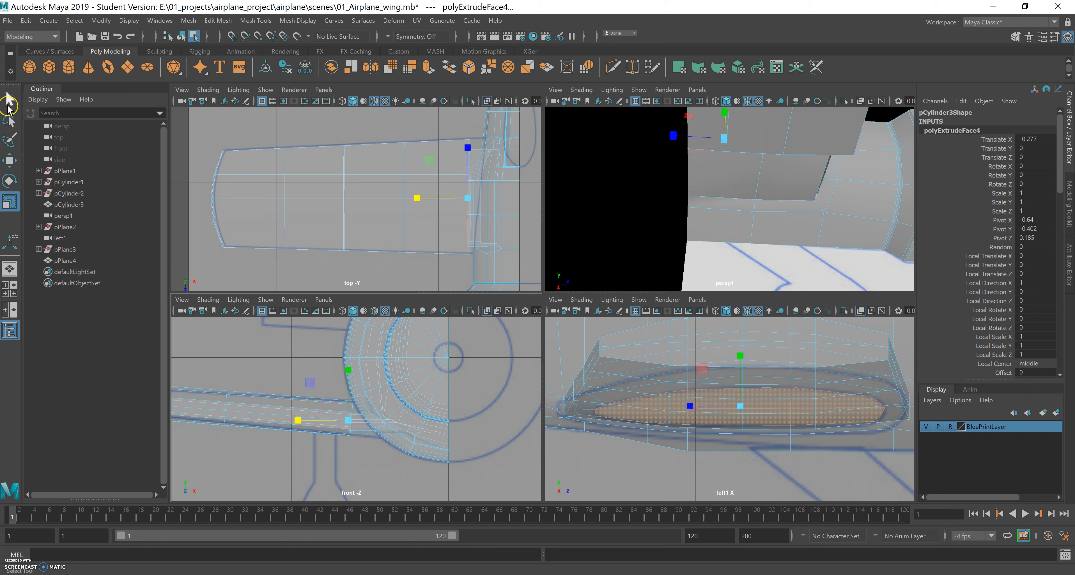
pyautogui.click(9, 160)
pyautogui.moveTo(404, 424); pyautogui.dragTo(410, 424)
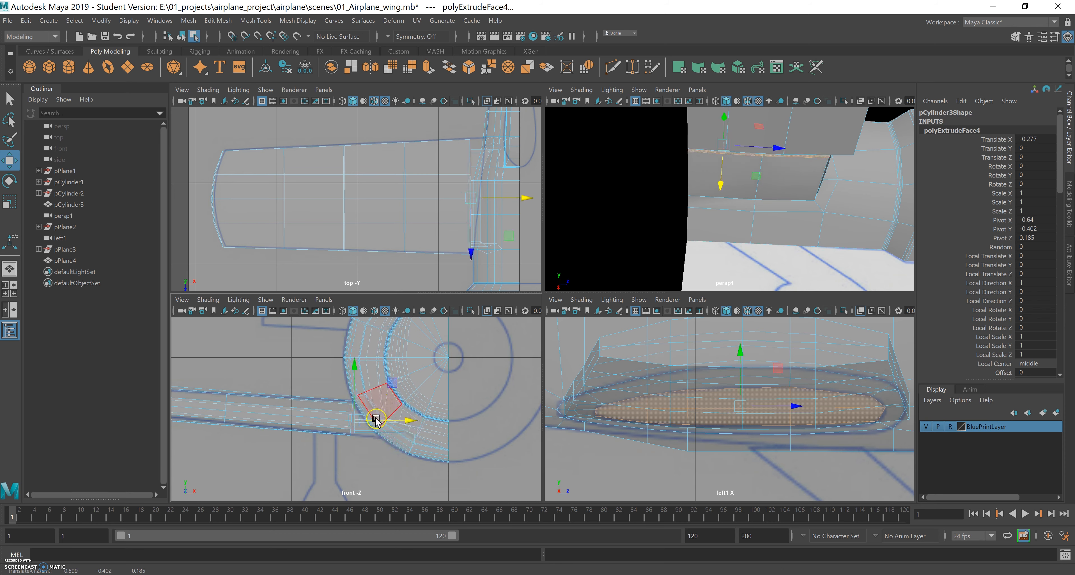
# Scale the extruded wing-root end faces up slightly and uniformly in a close-up of the front view.
pyautogui.press('space')
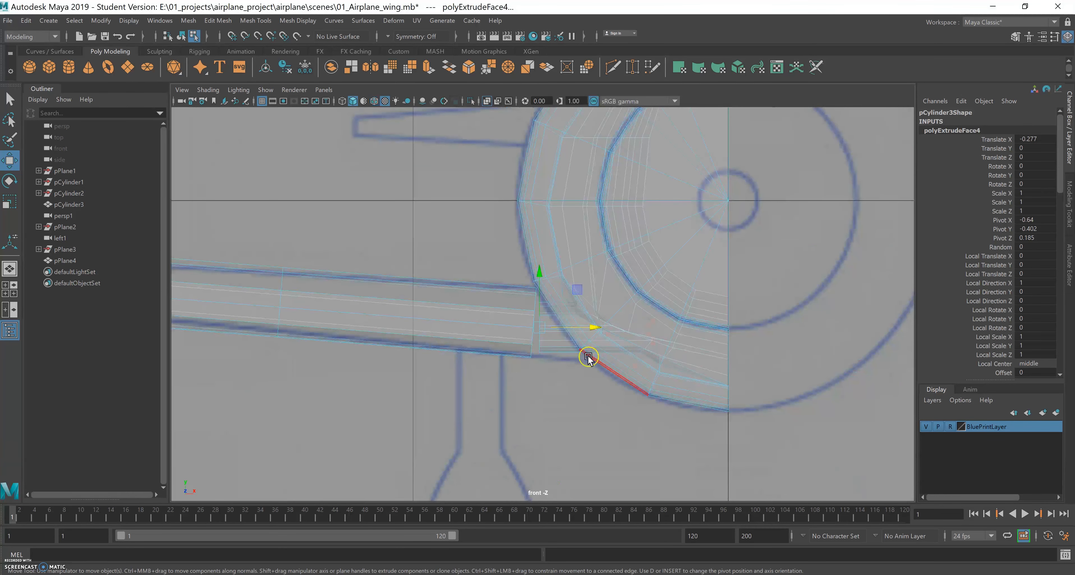
pyautogui.keyDown('alt'); pyautogui.moveTo(558, 381); pyautogui.dragTo(728, 399, button='right'); pyautogui.keyUp('alt')
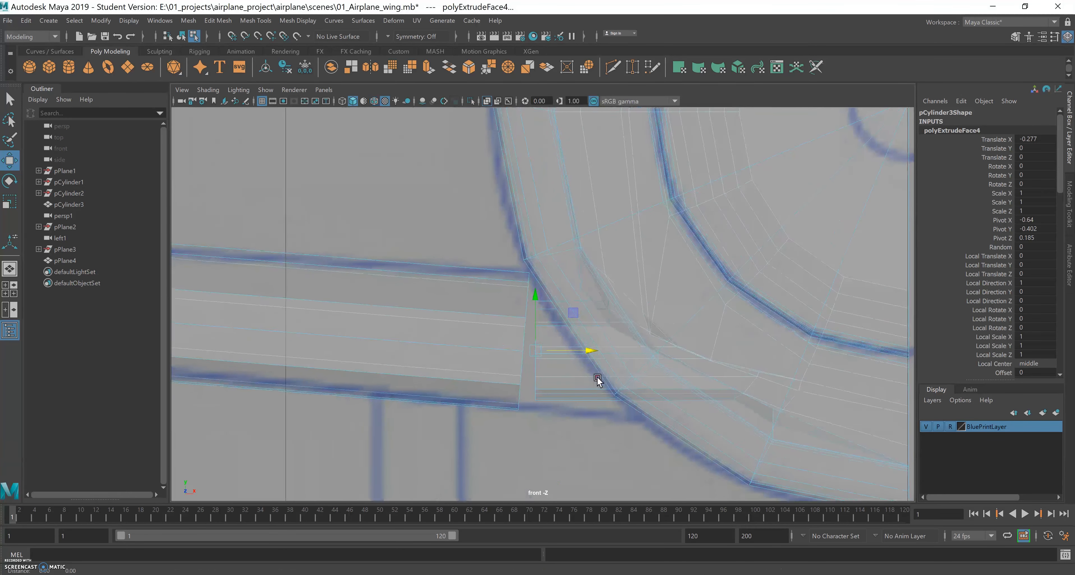
pyautogui.keyDown('alt'); pyautogui.moveTo(597, 380); pyautogui.dragTo(568, 378, button='middle'); pyautogui.keyUp('alt')
pyautogui.click(9, 201)
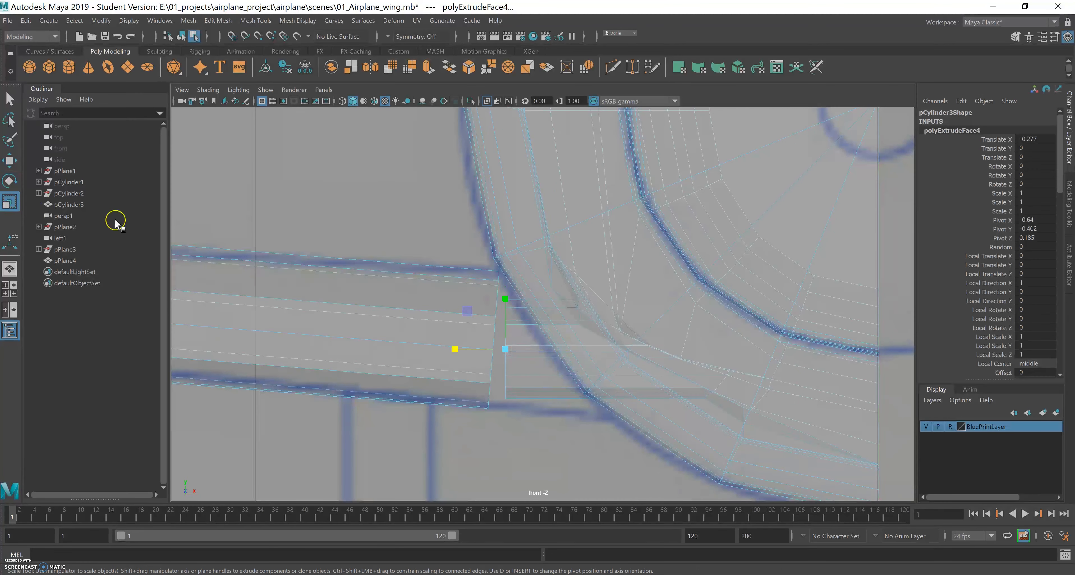
pyautogui.click(506, 350)
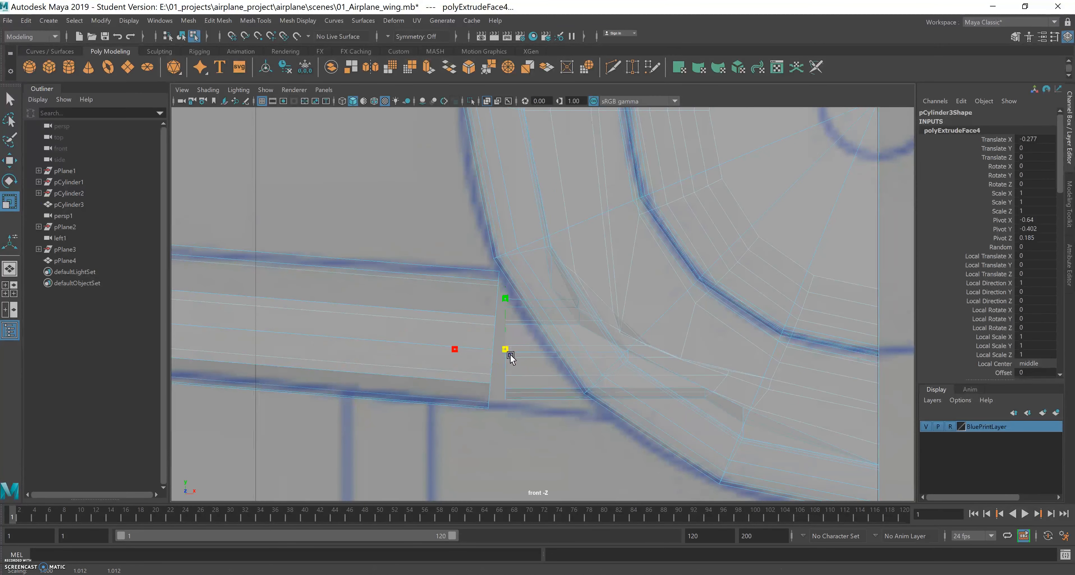
pyautogui.click(527, 362)
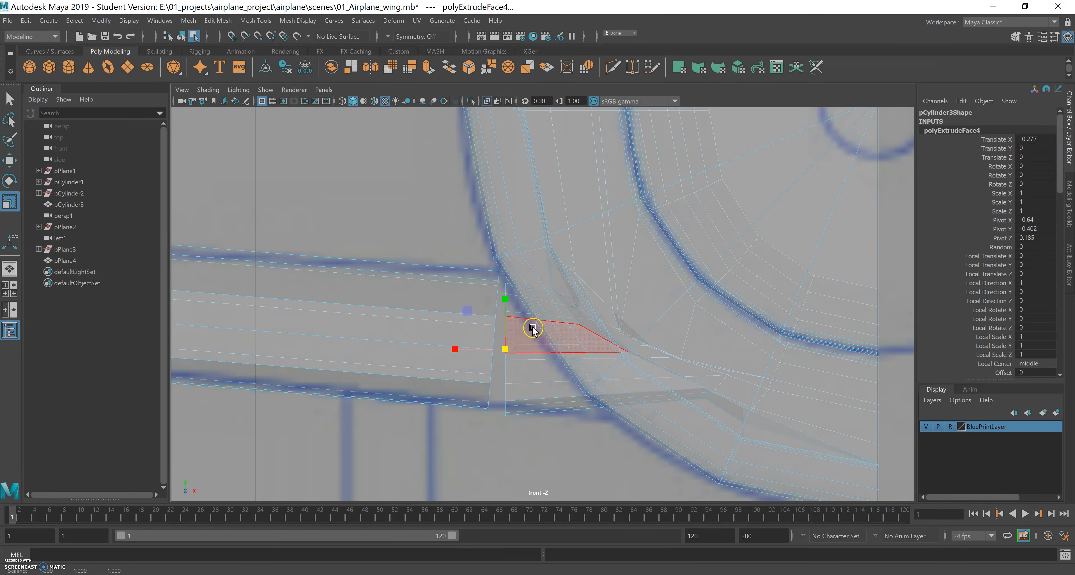
# Move the wing-root end faces slightly up and toward the wing to line up with its inner end.
pyautogui.press('w')
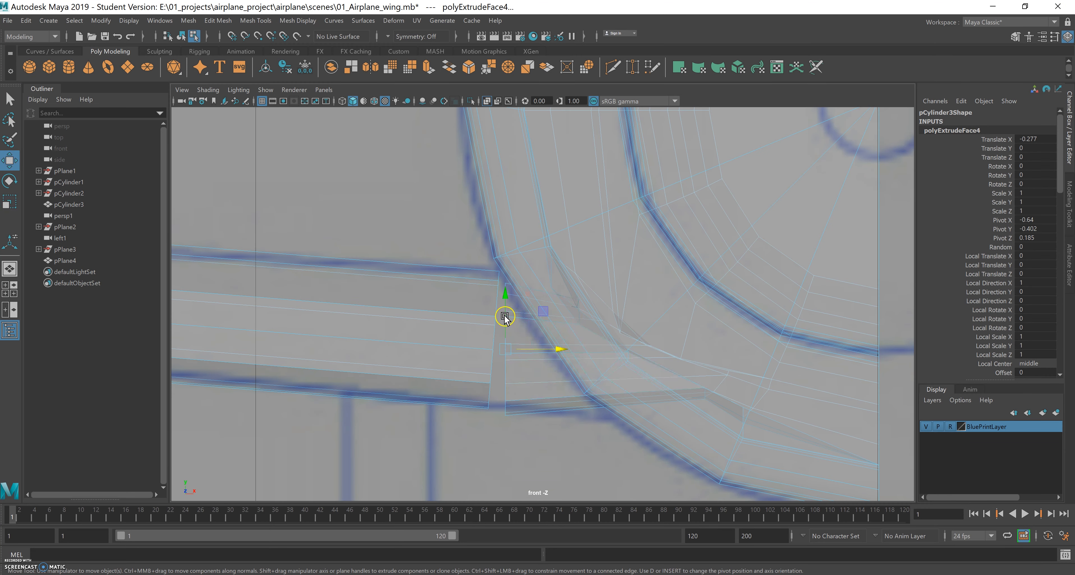
pyautogui.moveTo(506, 296); pyautogui.dragTo(504, 289)
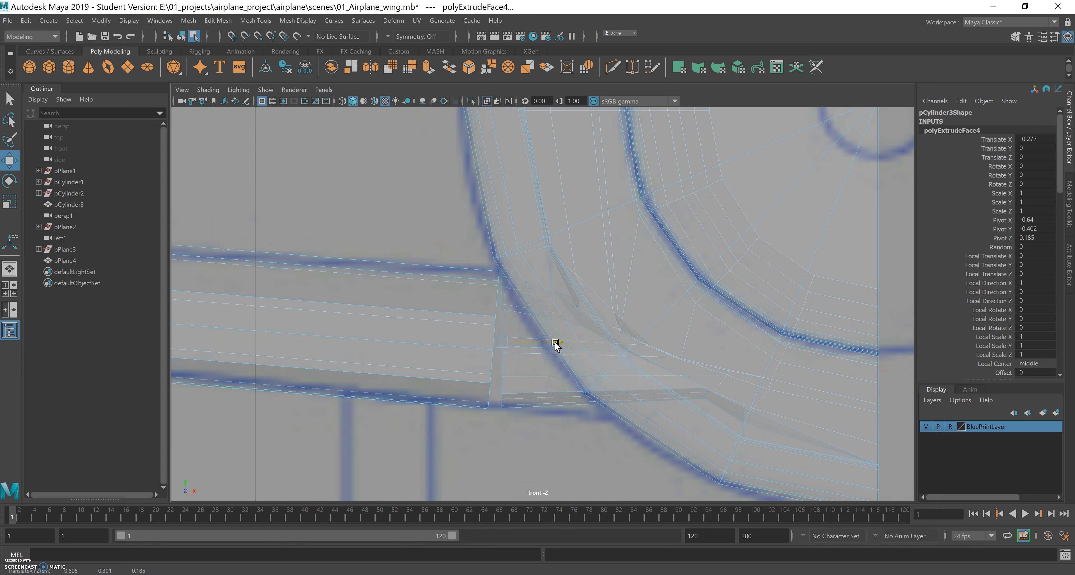
pyautogui.click(504, 292)
pyautogui.click(559, 338)
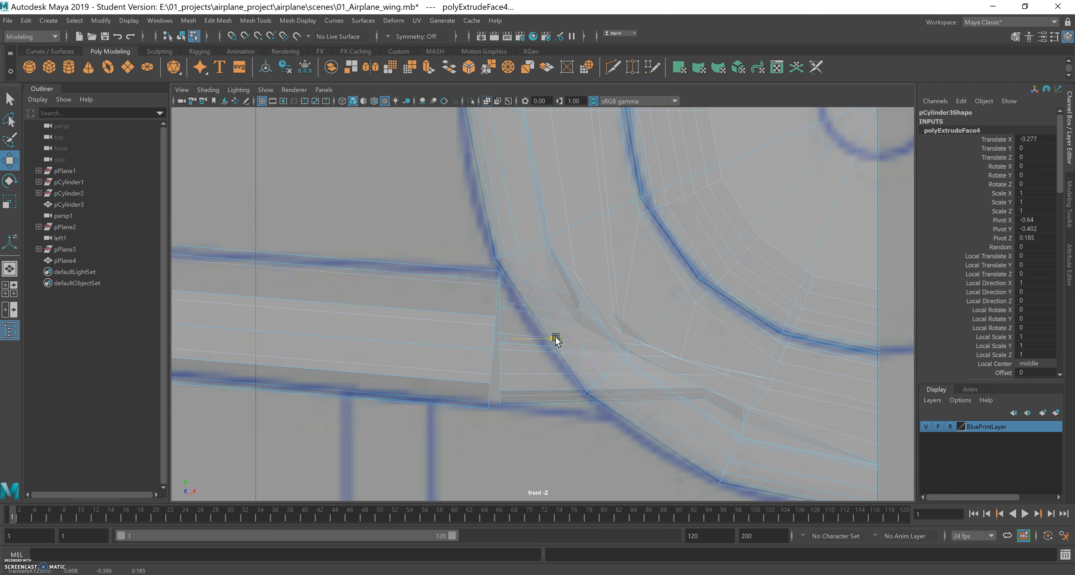
pyautogui.click(505, 297)
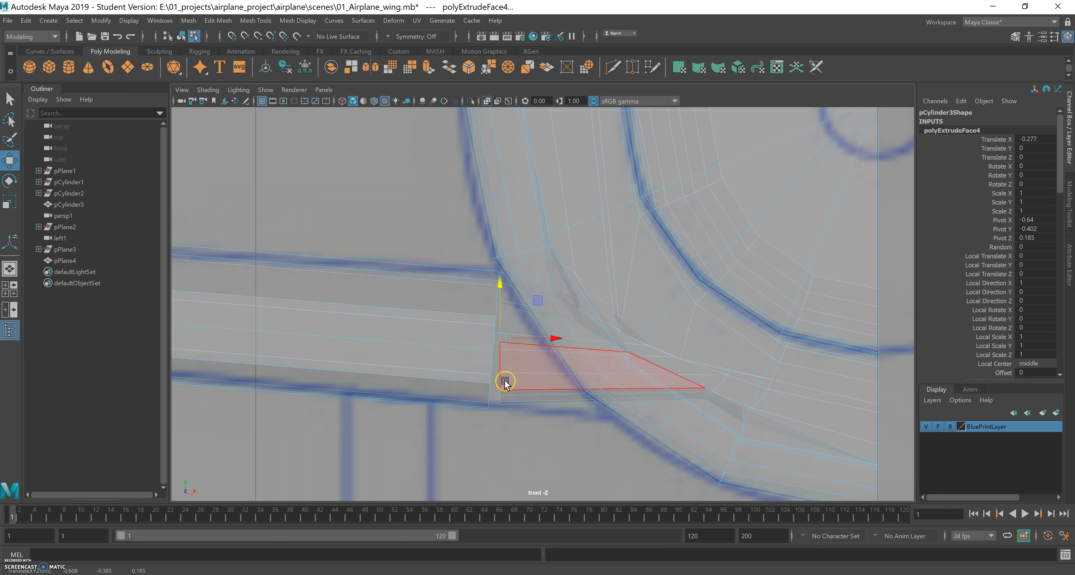
# Stretch the wing-root end faces slightly in height and adjust their position against the wing's inner edge.
pyautogui.press('r')
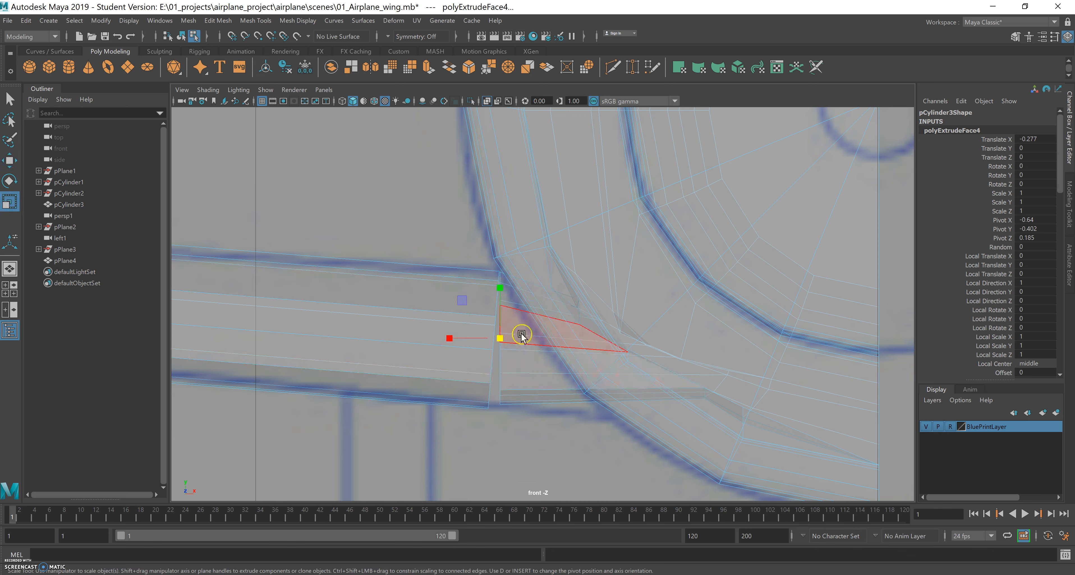
pyautogui.moveTo(498, 288); pyautogui.dragTo(498, 287)
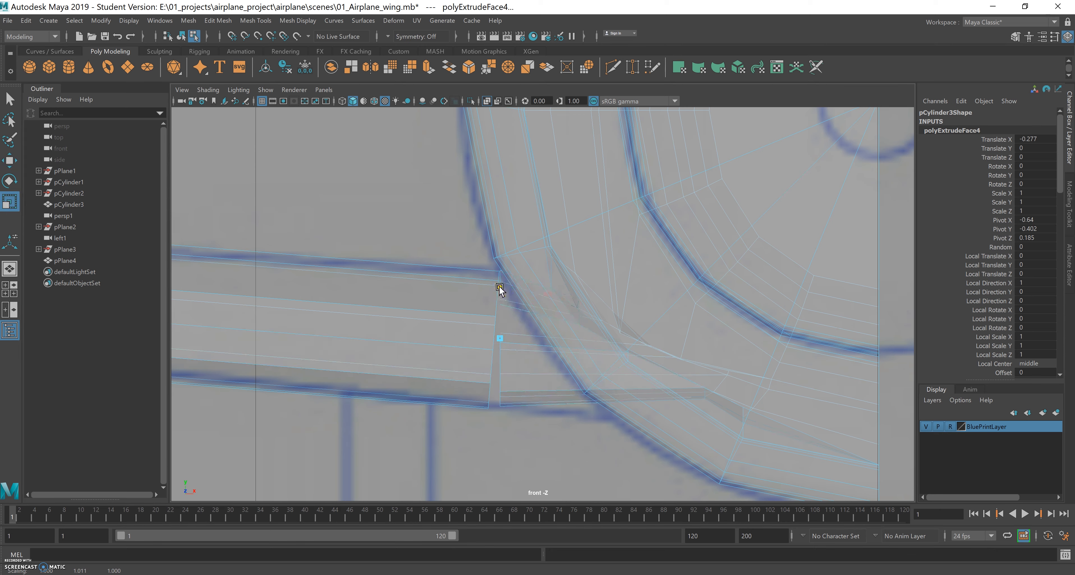
pyautogui.press('w')
pyautogui.moveTo(500, 291); pyautogui.dragTo(571, 345)
# Hide the BluePrintLayer and view the joint between wing and fuselage in the perspective view.
pyautogui.press('space')
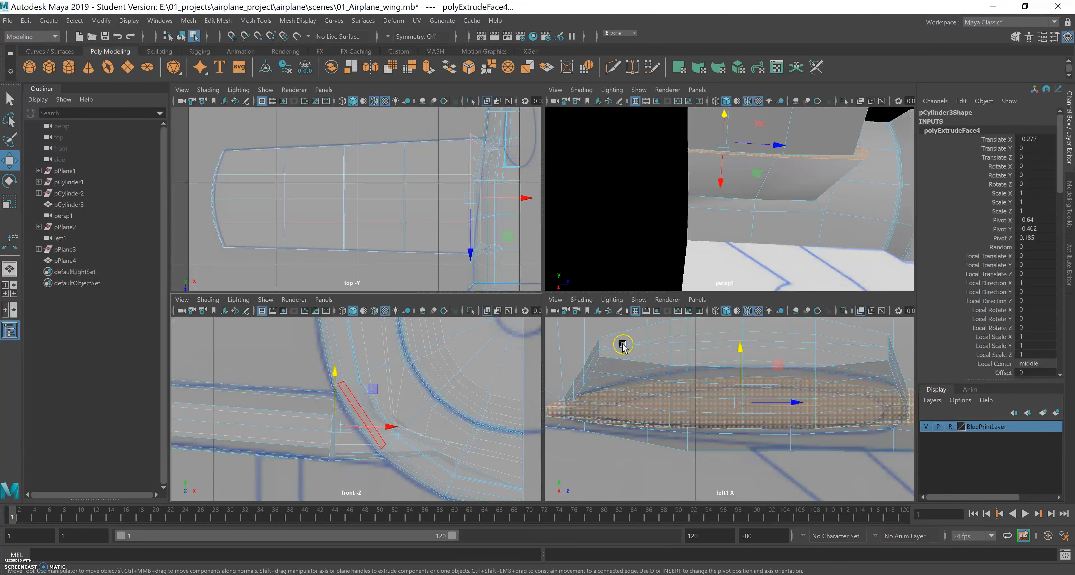
pyautogui.press('space')
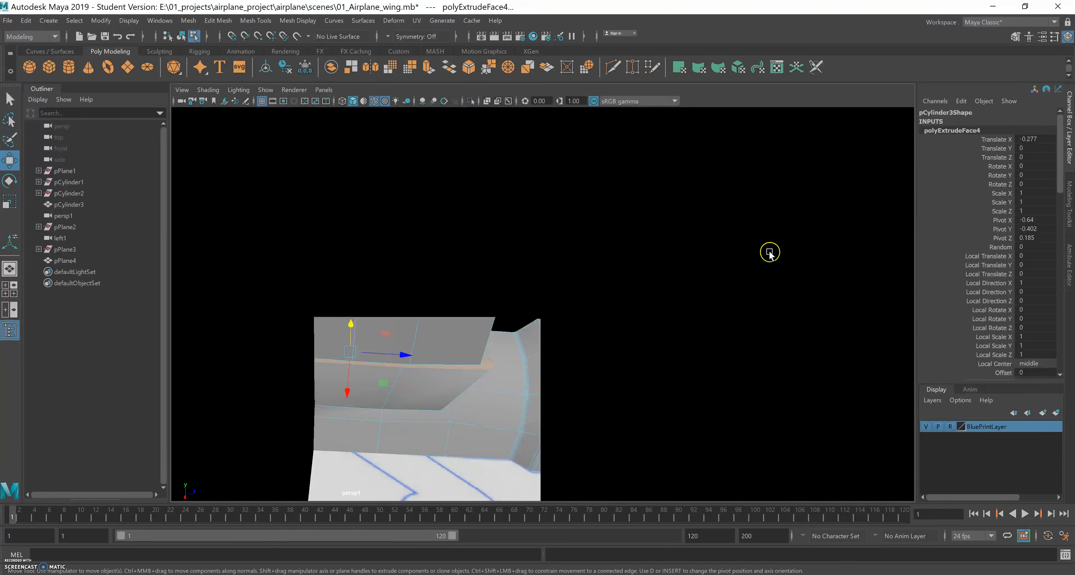
pyautogui.keyDown('alt'); pyautogui.moveTo(711, 312); pyautogui.dragTo(543, 331, button='right'); pyautogui.keyUp('alt')
pyautogui.keyDown('alt'); pyautogui.moveTo(676, 312); pyautogui.dragTo(526, 328, button='right'); pyautogui.keyUp('alt')
pyautogui.keyDown('alt'); pyautogui.moveTo(593, 329); pyautogui.dragTo(625, 354); pyautogui.keyUp('alt')
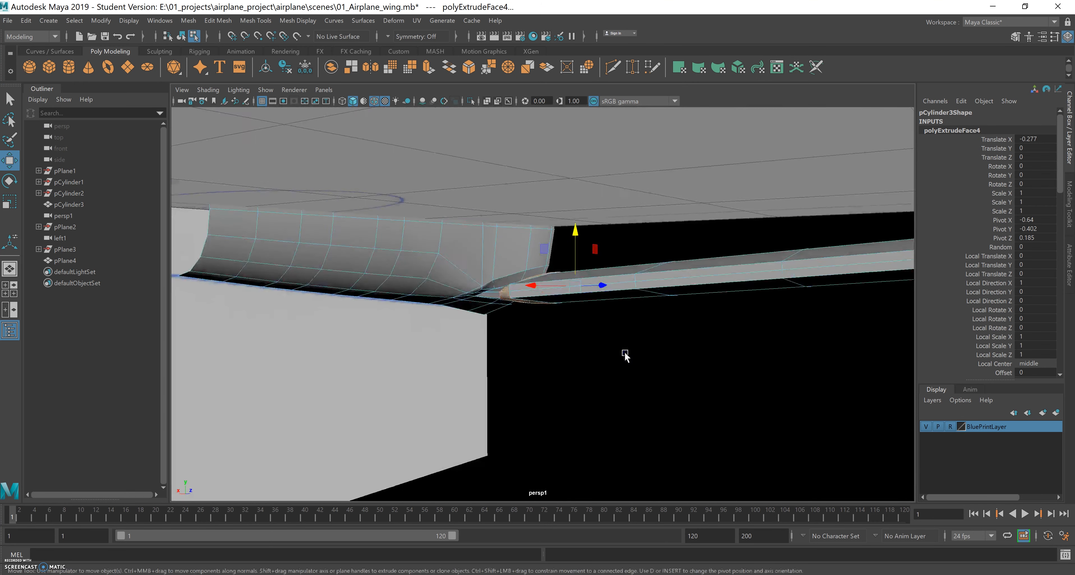
pyautogui.keyDown('alt'); pyautogui.moveTo(625, 355); pyautogui.dragTo(754, 340, button='right'); pyautogui.keyUp('alt')
pyautogui.keyDown('alt'); pyautogui.moveTo(754, 340); pyautogui.dragTo(902, 381); pyautogui.keyUp('alt')
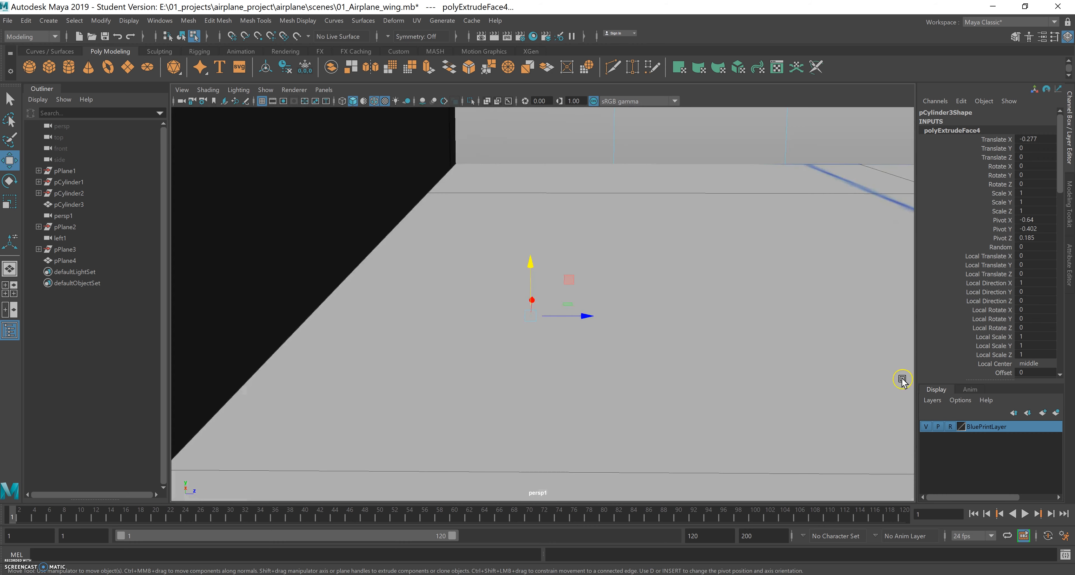
pyautogui.click(926, 426)
pyautogui.keyDown('alt'); pyautogui.moveTo(626, 342); pyautogui.dragTo(543, 351); pyautogui.keyUp('alt')
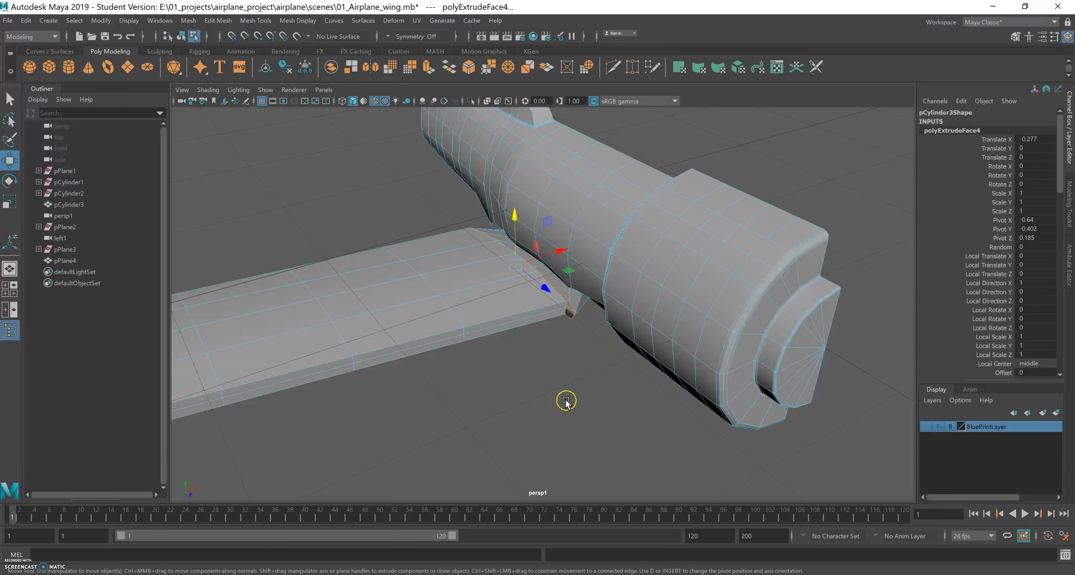
# Switch the wing mesh to edge selection and pick the middle edge of its front side next to the fuselage.
pyautogui.keyDown('alt'); pyautogui.moveTo(619, 403); pyautogui.dragTo(605, 391); pyautogui.keyUp('alt')
pyautogui.keyDown('alt'); pyautogui.moveTo(576, 340); pyautogui.dragTo(783, 362, button='right'); pyautogui.keyUp('alt')
pyautogui.keyDown('alt'); pyautogui.moveTo(756, 330); pyautogui.dragTo(669, 298, button='right'); pyautogui.keyUp('alt')
pyautogui.keyDown('alt'); pyautogui.moveTo(670, 298); pyautogui.dragTo(625, 287); pyautogui.keyUp('alt')
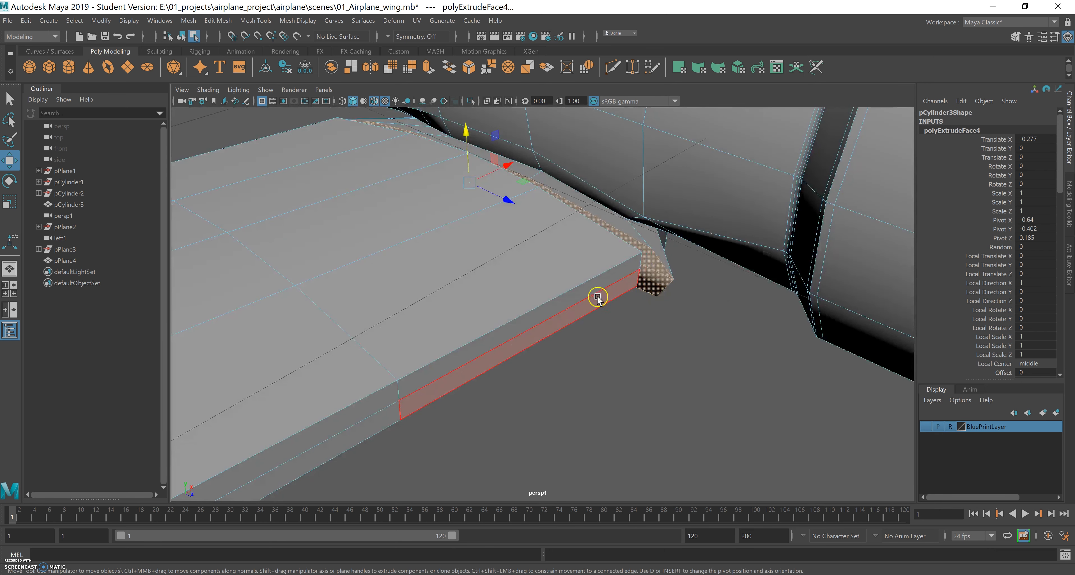
pyautogui.moveTo(595, 302); pyautogui.dragTo(588, 263, button='right')
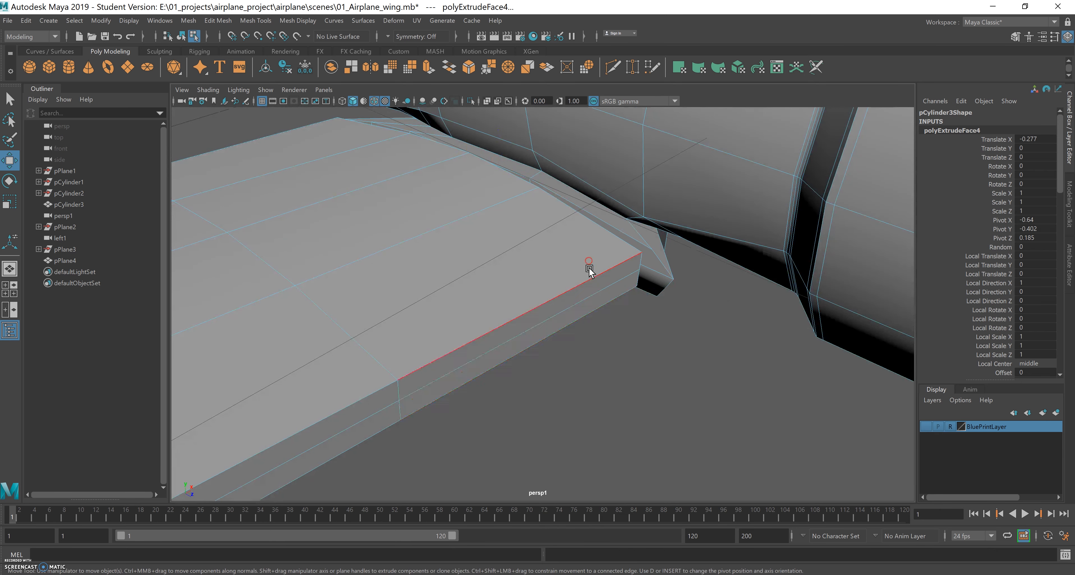
pyautogui.click(582, 302)
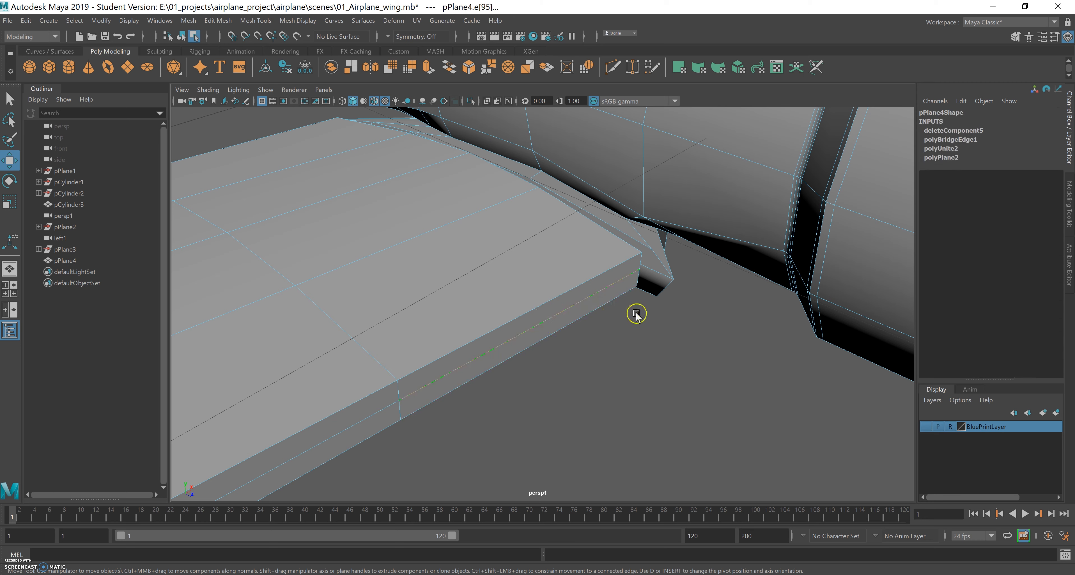
# Select the row of middle edges along the wing's front side out to the tip and move it outward to round the side.
pyautogui.scroll(-3, 574, 293)
pyautogui.keyDown('alt'); pyautogui.moveTo(574, 293); pyautogui.dragTo(680, 216, button='middle'); pyautogui.keyUp('alt')
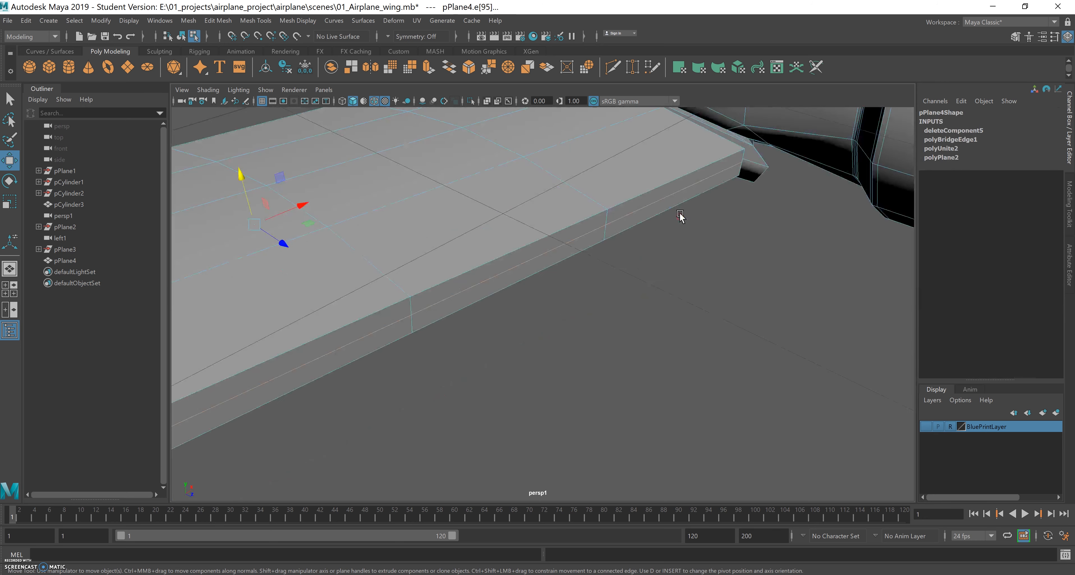
pyautogui.click(649, 206)
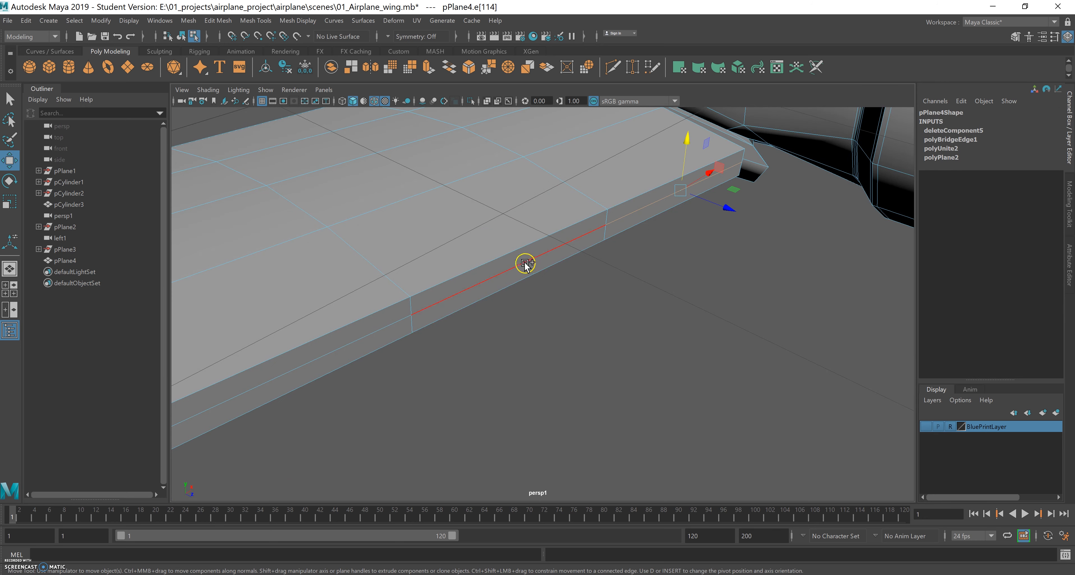
pyautogui.keyDown('shift'); pyautogui.click(460, 290); pyautogui.keyUp('shift')
pyautogui.keyDown('shift'); pyautogui.click(381, 329); pyautogui.keyUp('shift')
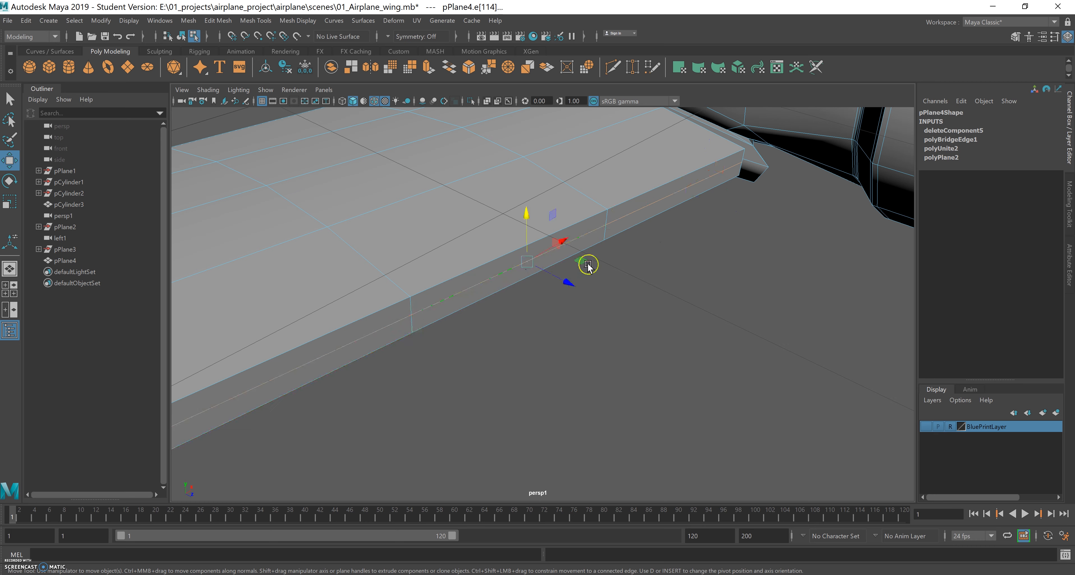
pyautogui.scroll(-3, 566, 264)
pyautogui.keyDown('alt'); pyautogui.moveTo(566, 294); pyautogui.dragTo(590, 288); pyautogui.keyUp('alt')
pyautogui.keyDown('alt'); pyautogui.moveTo(549, 278); pyautogui.dragTo(637, 190, button='middle'); pyautogui.keyUp('alt')
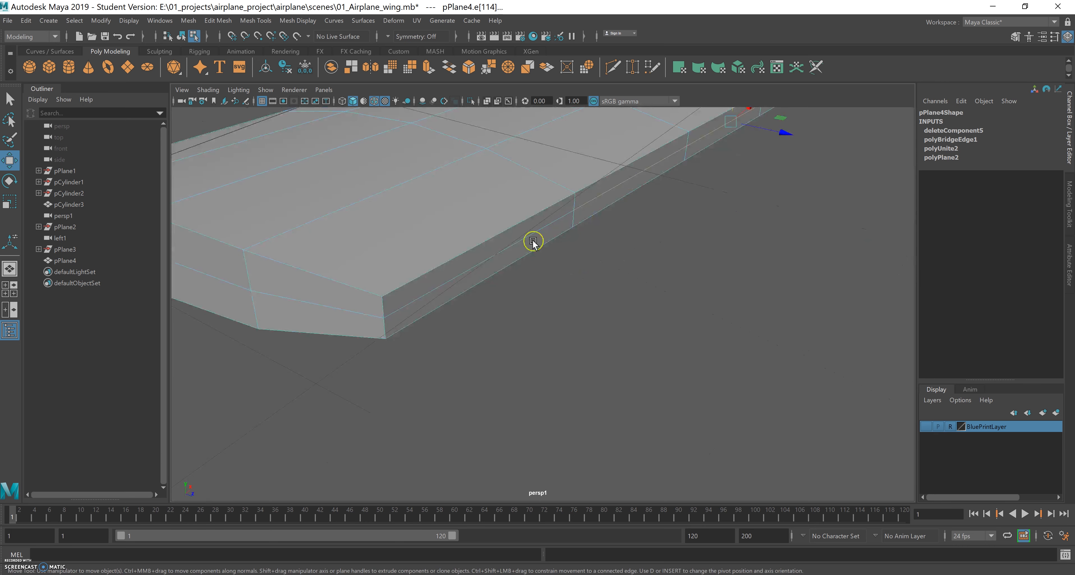
pyautogui.click(500, 255)
# Select the row of middle edges along the wing's rear side and move it outward to round that side too.
pyautogui.keyDown('alt'); pyautogui.moveTo(545, 257); pyautogui.dragTo(519, 286); pyautogui.keyUp('alt')
pyautogui.click(480, 278)
pyautogui.keyDown('shift'); pyautogui.click(678, 285); pyautogui.keyUp('shift')
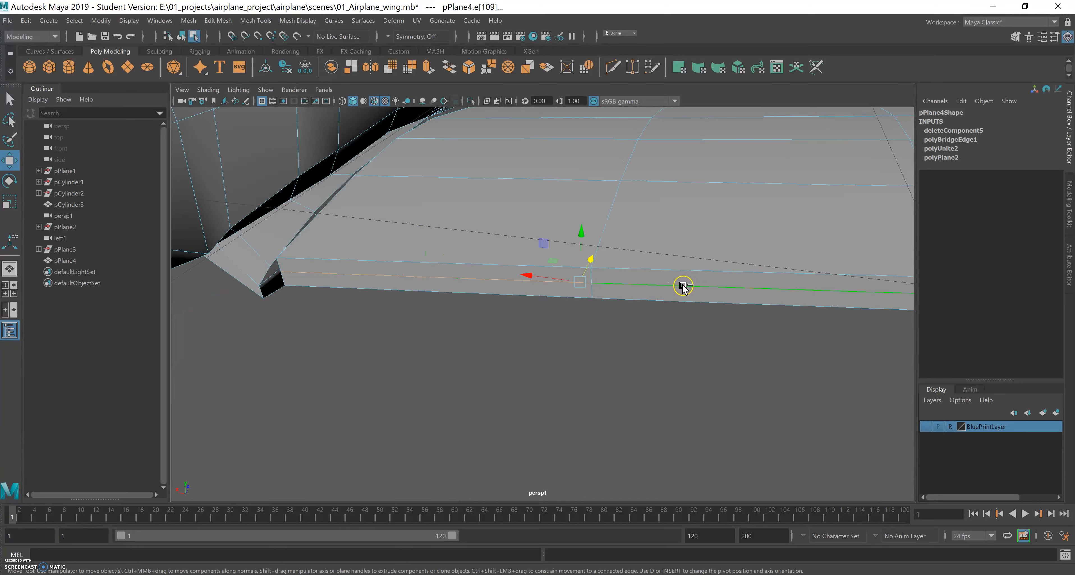
pyautogui.keyDown('alt'); pyautogui.moveTo(696, 269); pyautogui.dragTo(484, 261); pyautogui.keyUp('alt')
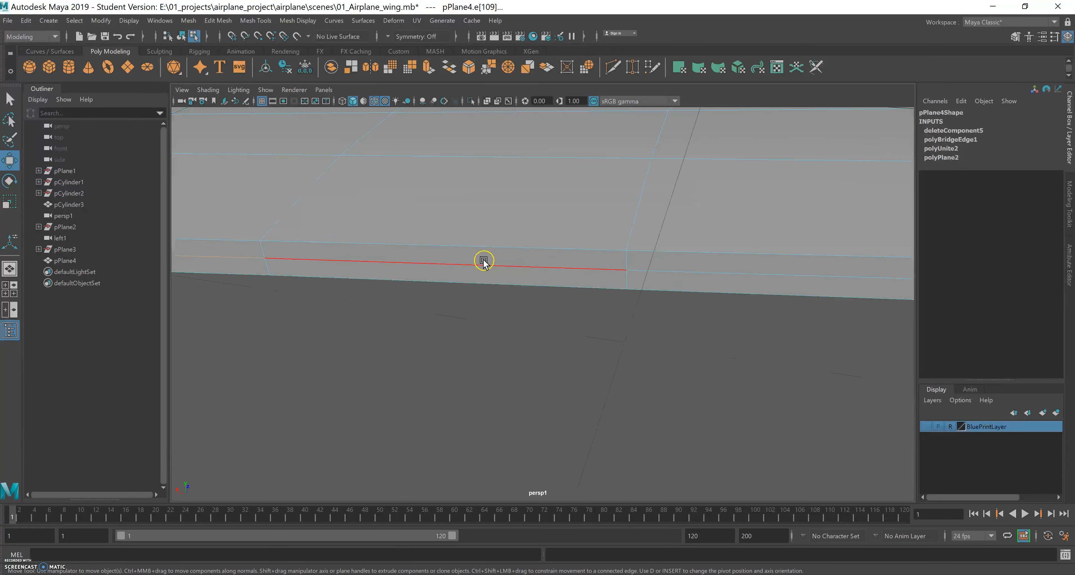
pyautogui.keyDown('shift'); pyautogui.click(706, 272); pyautogui.keyUp('shift')
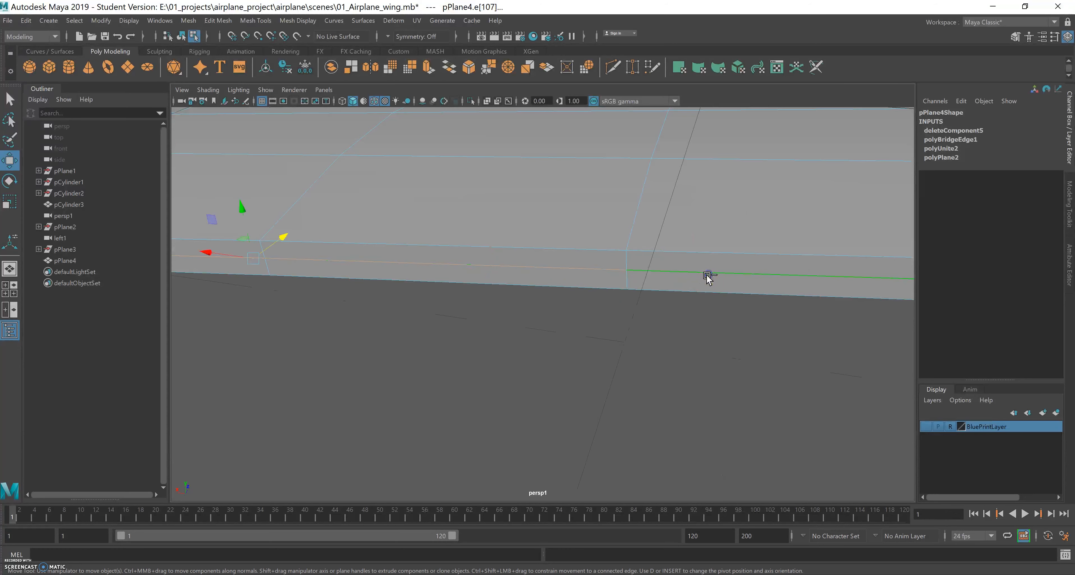
pyautogui.keyDown('alt'); pyautogui.moveTo(592, 282); pyautogui.dragTo(478, 272); pyautogui.keyUp('alt')
pyautogui.keyDown('alt'); pyautogui.moveTo(421, 311); pyautogui.dragTo(505, 295); pyautogui.keyUp('alt')
pyautogui.scroll(3, 585, 271)
pyautogui.keyDown('alt'); pyautogui.moveTo(557, 252); pyautogui.dragTo(588, 362, button='middle'); pyautogui.keyUp('alt')
pyautogui.keyDown('alt'); pyautogui.moveTo(588, 363); pyautogui.dragTo(499, 326); pyautogui.keyUp('alt')
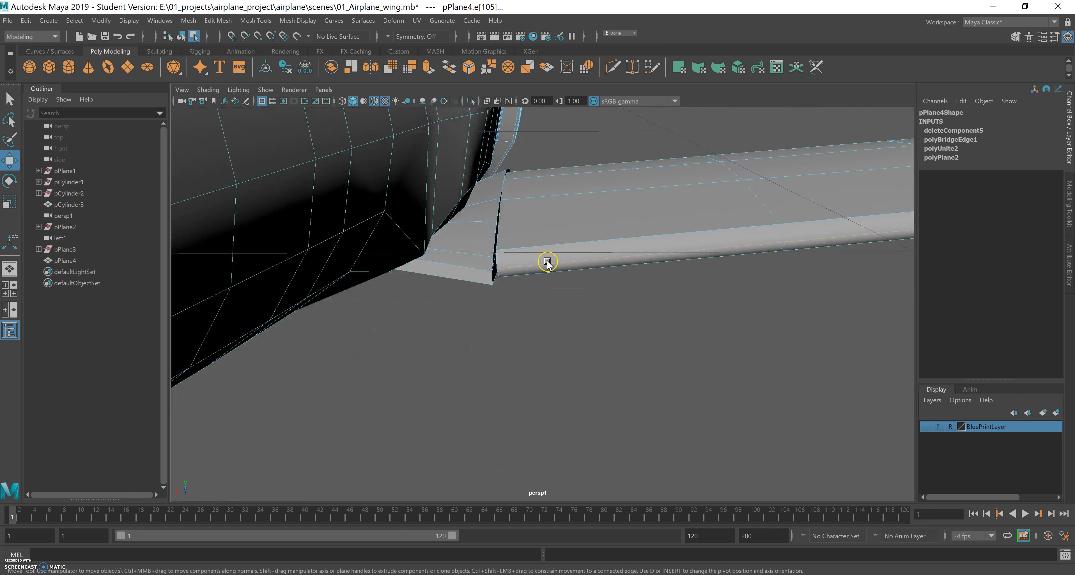
# Insert a Multi-Cut edge loop around the wing-root extrusion near its wing end, and check the shape in smooth preview.
pyautogui.click(612, 68)
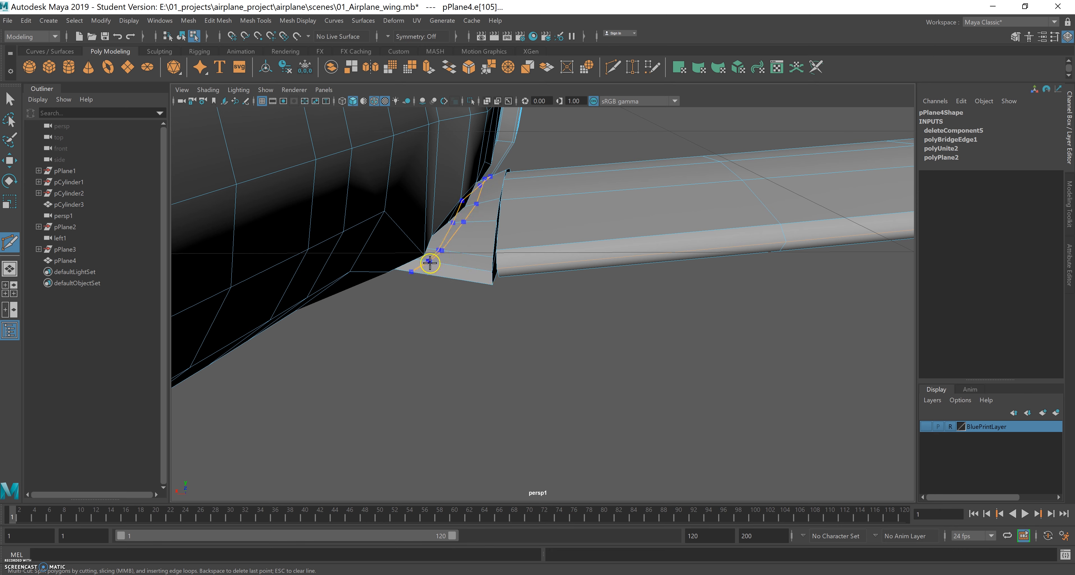
pyautogui.click(459, 268)
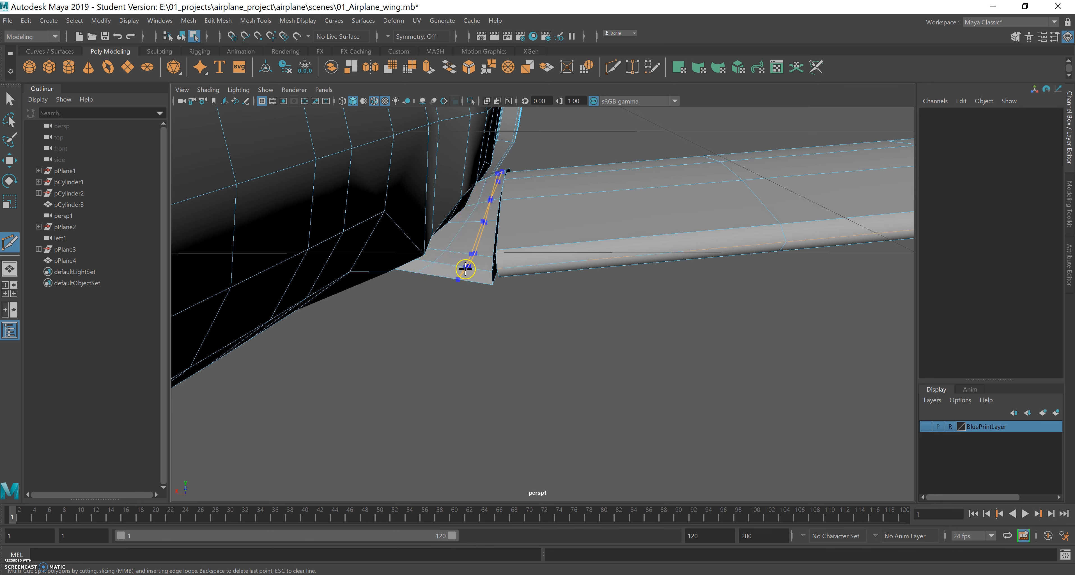
pyautogui.keyDown('alt'); pyautogui.moveTo(501, 250); pyautogui.dragTo(639, 259); pyautogui.keyUp('alt')
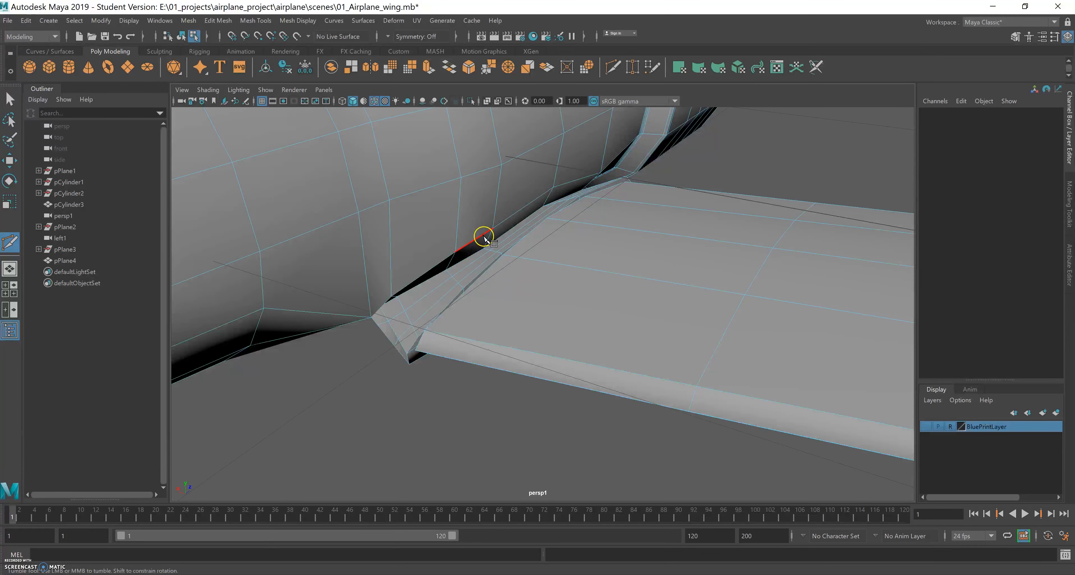
pyautogui.press('3')
pyautogui.keyDown('alt'); pyautogui.moveTo(502, 271); pyautogui.dragTo(422, 247); pyautogui.keyUp('alt')
pyautogui.press('1')
pyautogui.keyDown('alt'); pyautogui.moveTo(422, 247); pyautogui.dragTo(444, 250, button='middle'); pyautogui.keyUp('alt')
pyautogui.keyDown('alt'); pyautogui.moveTo(444, 250); pyautogui.dragTo(472, 261); pyautogui.keyUp('alt')
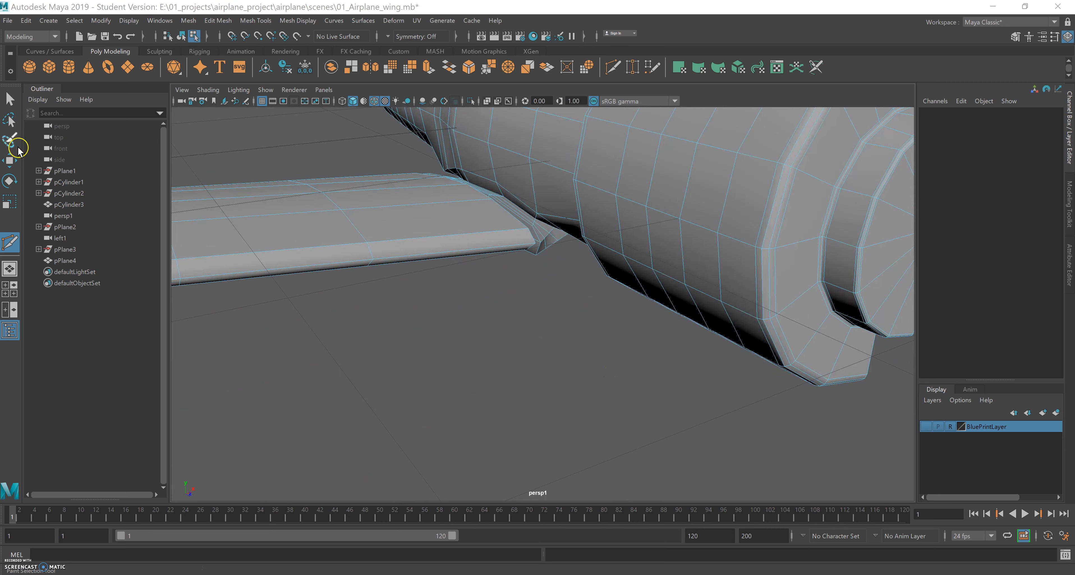
# Select the wing mesh pPlane4 as an object in the enlarged left view and set its Visibility to off.
pyautogui.click(9, 99)
pyautogui.press('space')
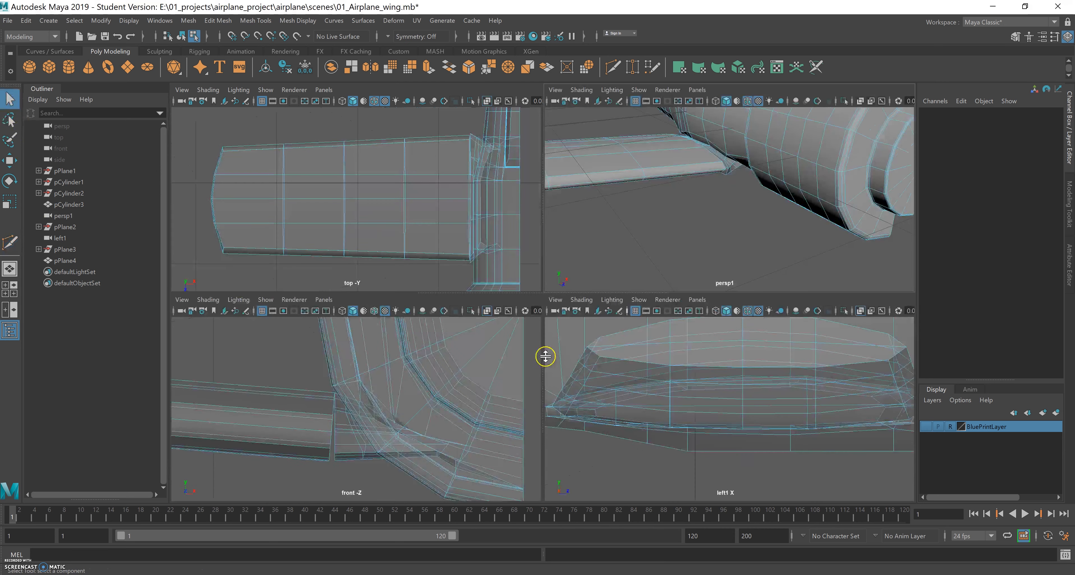
pyautogui.press('space')
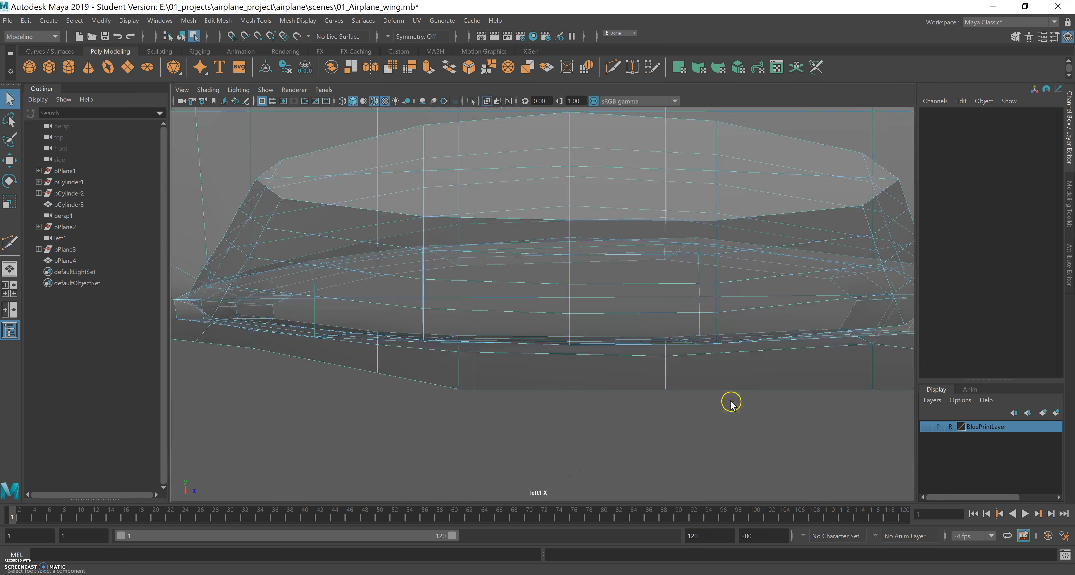
pyautogui.click(810, 142)
pyautogui.moveTo(789, 160); pyautogui.dragTo(836, 143, button='right')
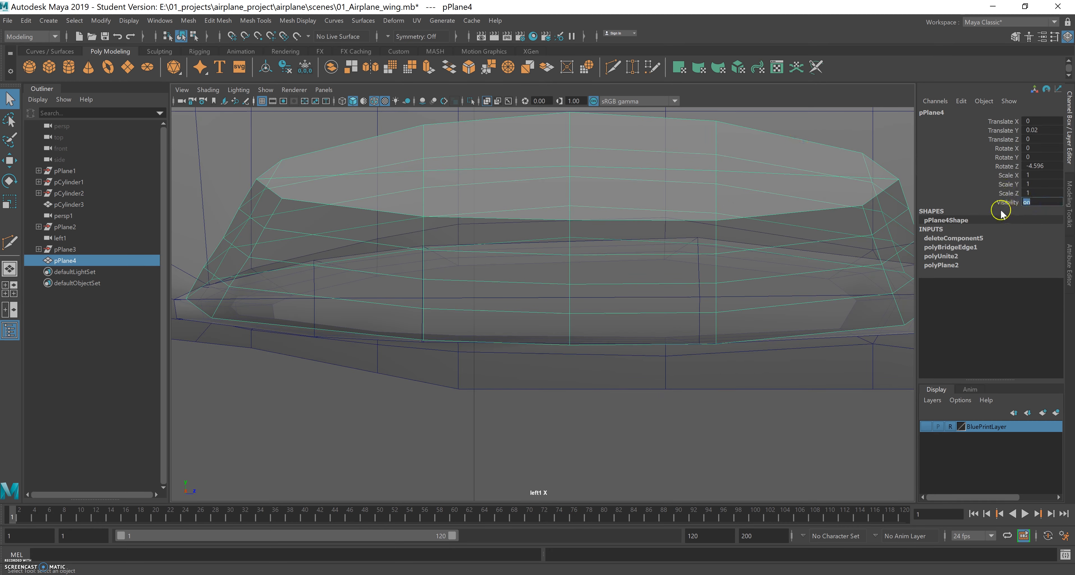
pyautogui.press('Return')
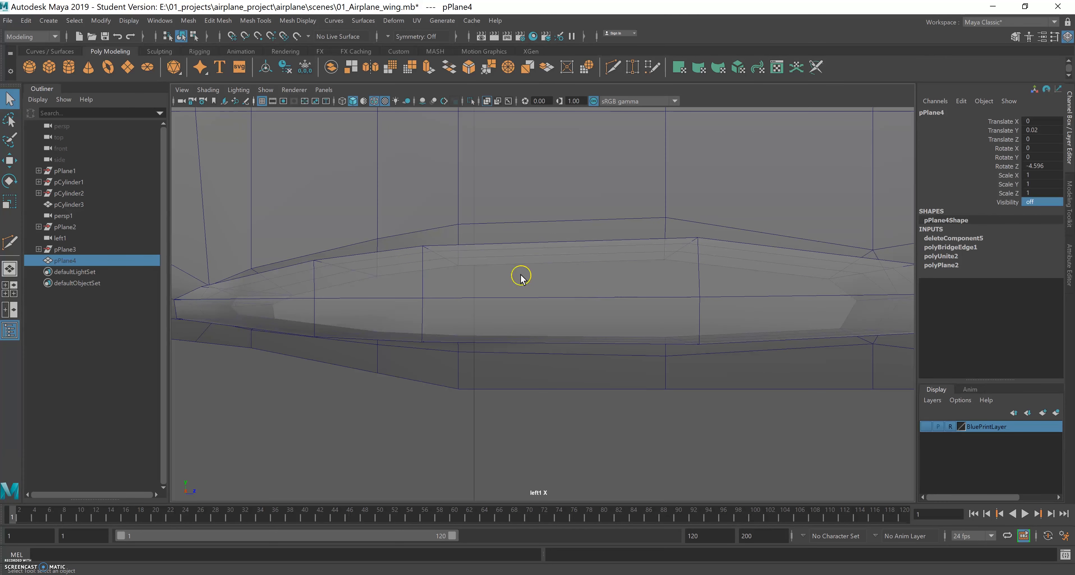
# Select the fuselage mesh pCylinder3 and enlarge the perspective view persp1.
pyautogui.click(378, 288)
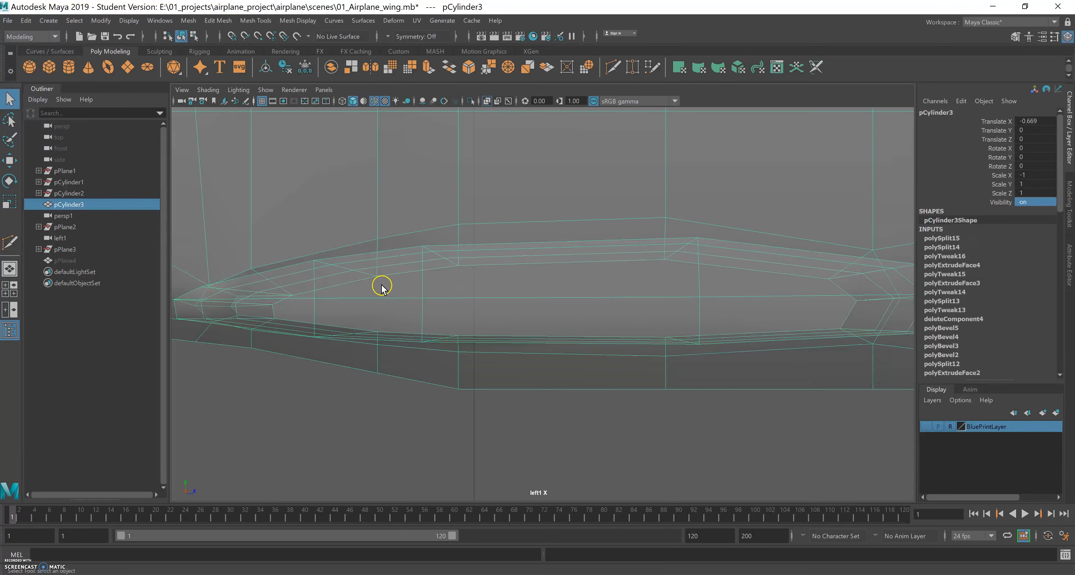
pyautogui.press('space')
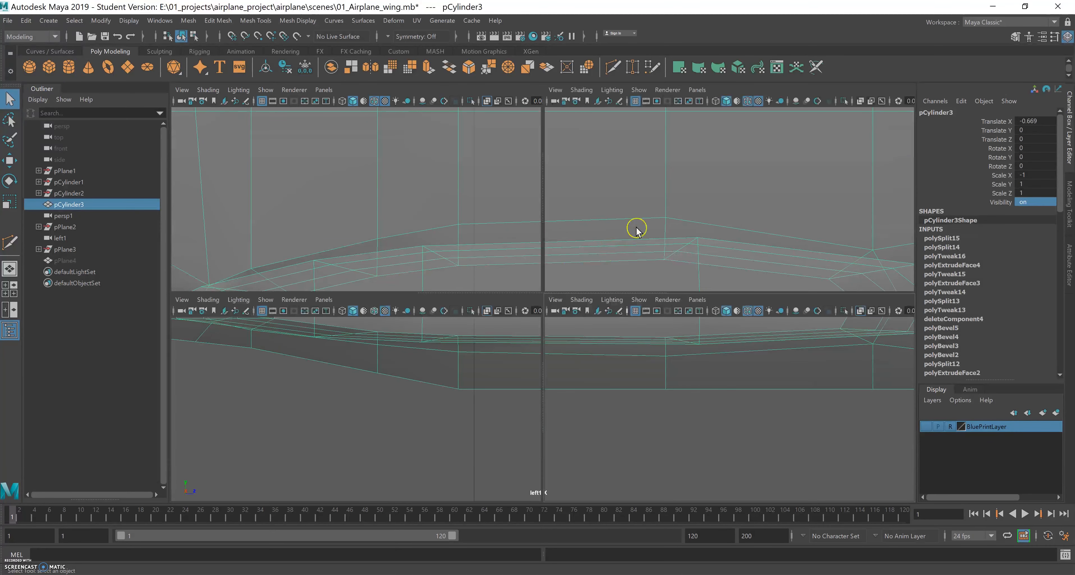
pyautogui.press('space')
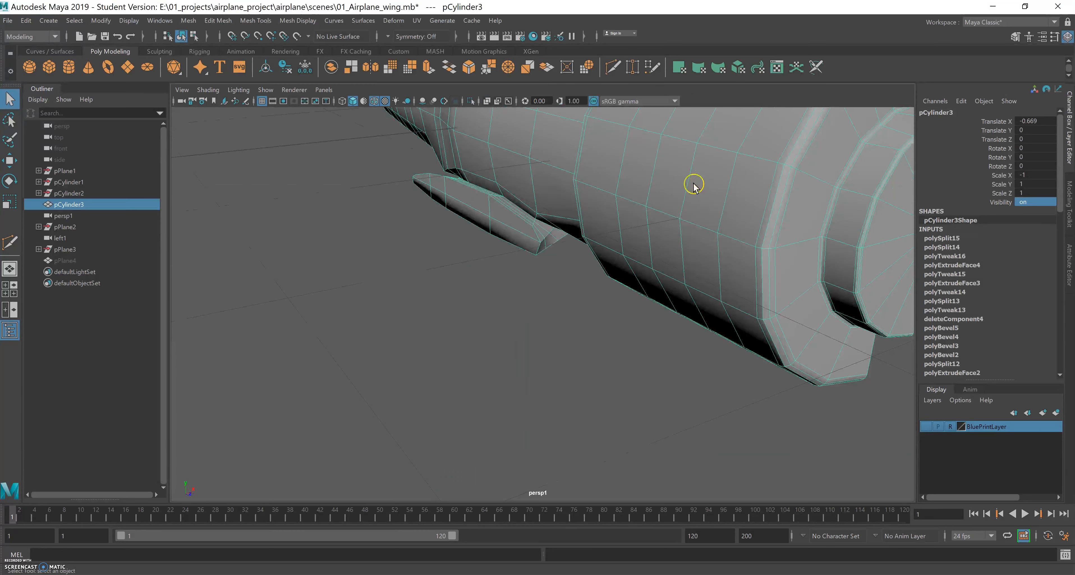
# Select all eight end faces of the fuselage's wing-root extrusion, covering both the upper and lower rows.
pyautogui.keyDown('alt'); pyautogui.moveTo(483, 285); pyautogui.dragTo(499, 283); pyautogui.keyUp('alt')
pyautogui.keyDown('alt'); pyautogui.moveTo(499, 284); pyautogui.dragTo(634, 325, button='right'); pyautogui.keyUp('alt')
pyautogui.keyDown('alt'); pyautogui.moveTo(634, 325); pyautogui.dragTo(722, 421, button='middle'); pyautogui.keyUp('alt')
pyautogui.moveTo(557, 229); pyautogui.dragTo(553, 255, button='right')
pyautogui.click(544, 222)
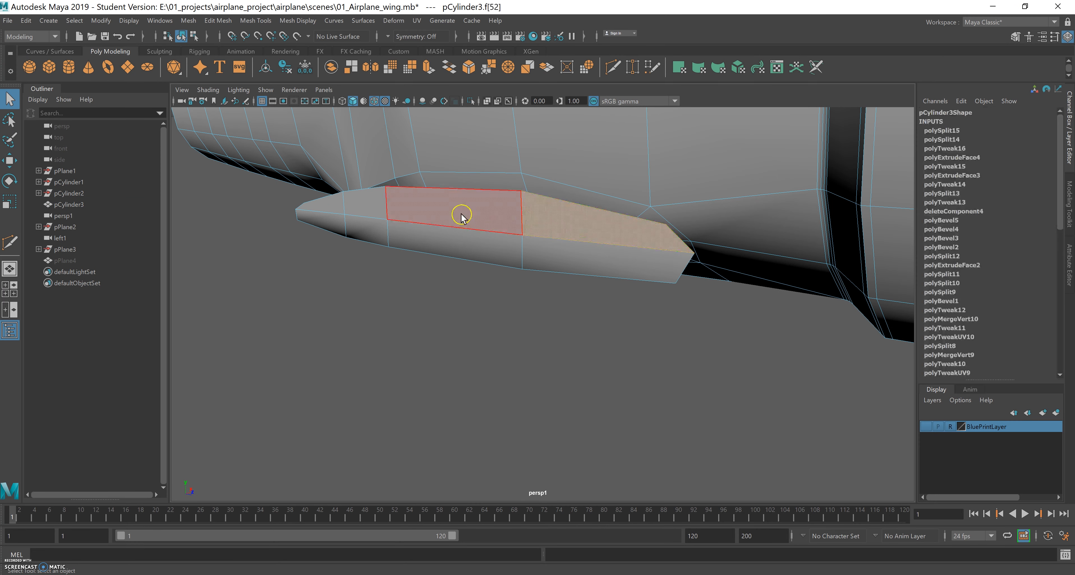
pyautogui.keyDown('shift'); pyautogui.click(368, 211); pyautogui.keyUp('shift')
pyautogui.keyDown('shift'); pyautogui.click(335, 209); pyautogui.keyUp('shift')
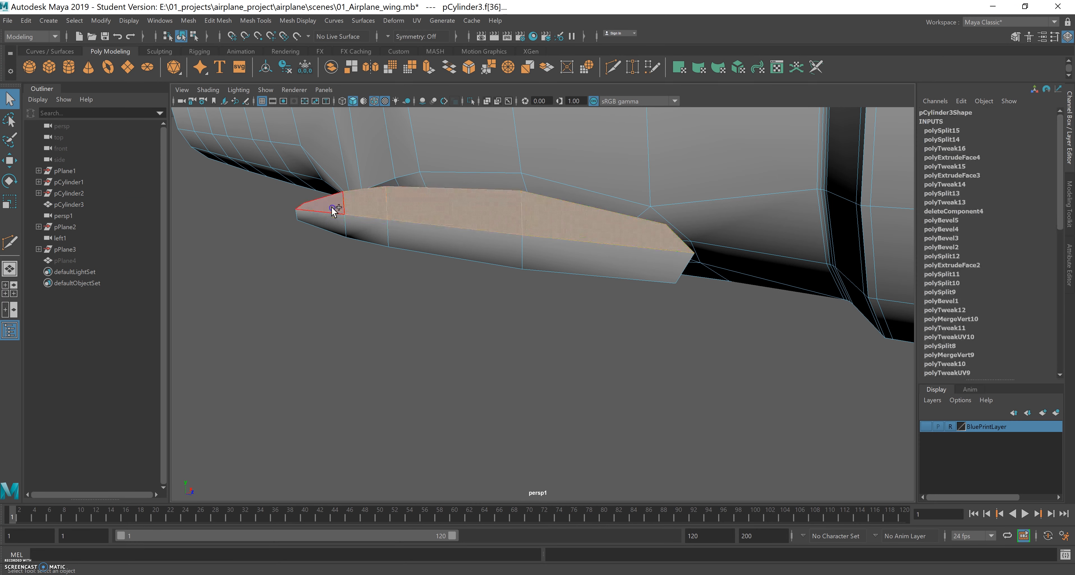
pyautogui.keyDown('shift'); pyautogui.click(333, 221); pyautogui.keyUp('shift')
pyautogui.keyDown('shift'); pyautogui.click(362, 230); pyautogui.keyUp('shift')
pyautogui.keyDown('shift'); pyautogui.click(431, 242); pyautogui.keyUp('shift')
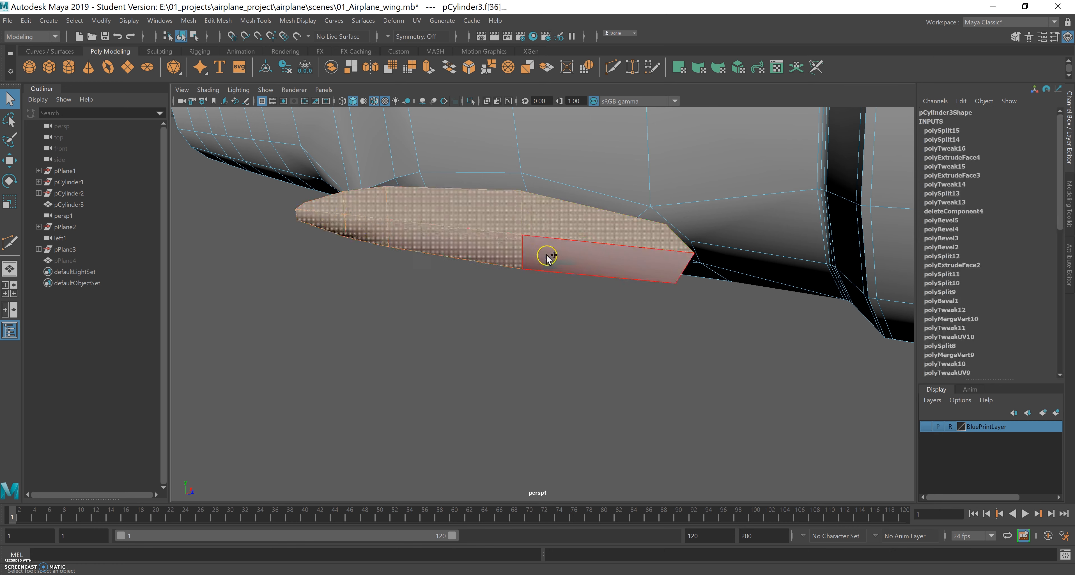
pyautogui.keyDown('shift'); pyautogui.click(564, 262); pyautogui.keyUp('shift')
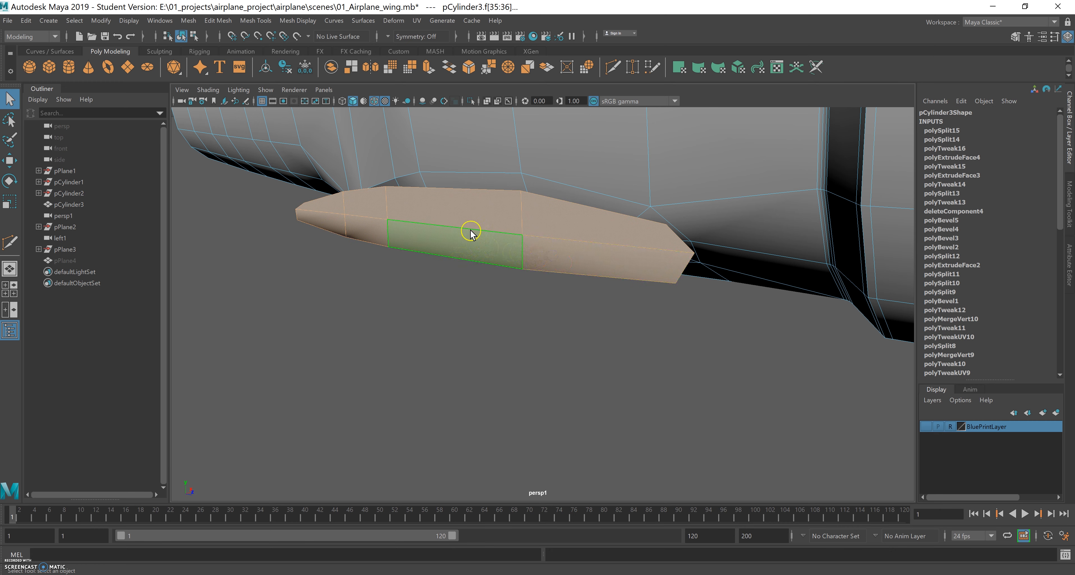
# Extrude the selected wing-root end faces with an Offset of 0.02 to inset them.
pyautogui.click(429, 68)
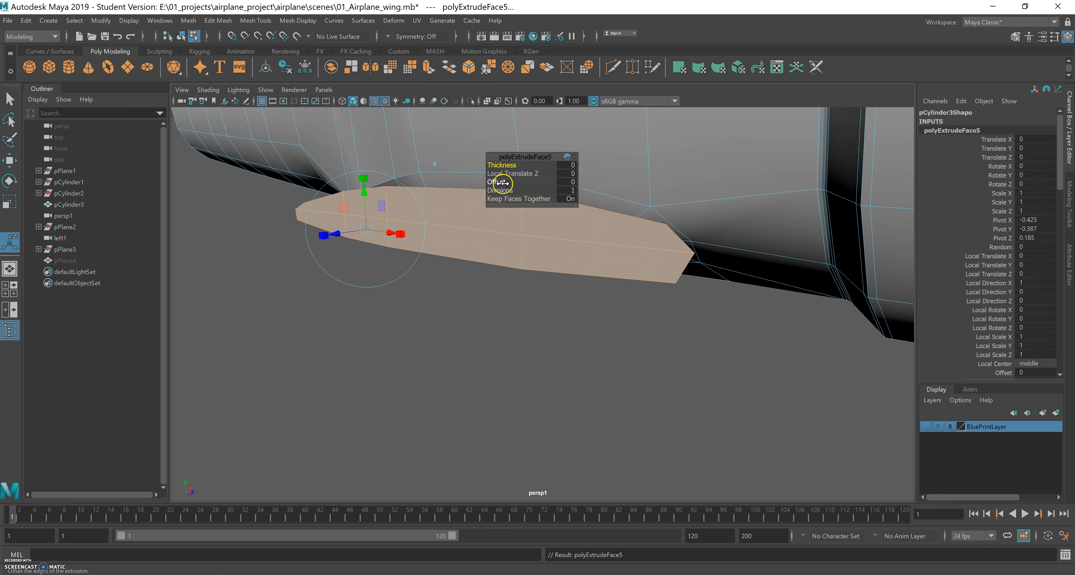
pyautogui.moveTo(498, 182); pyautogui.dragTo(566, 183)
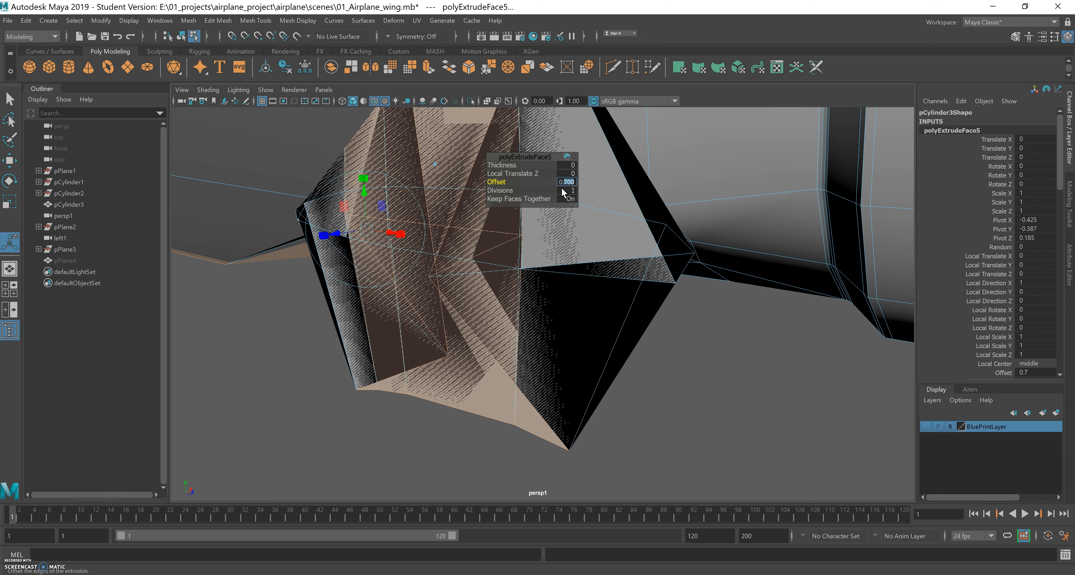
pyautogui.press('Return')
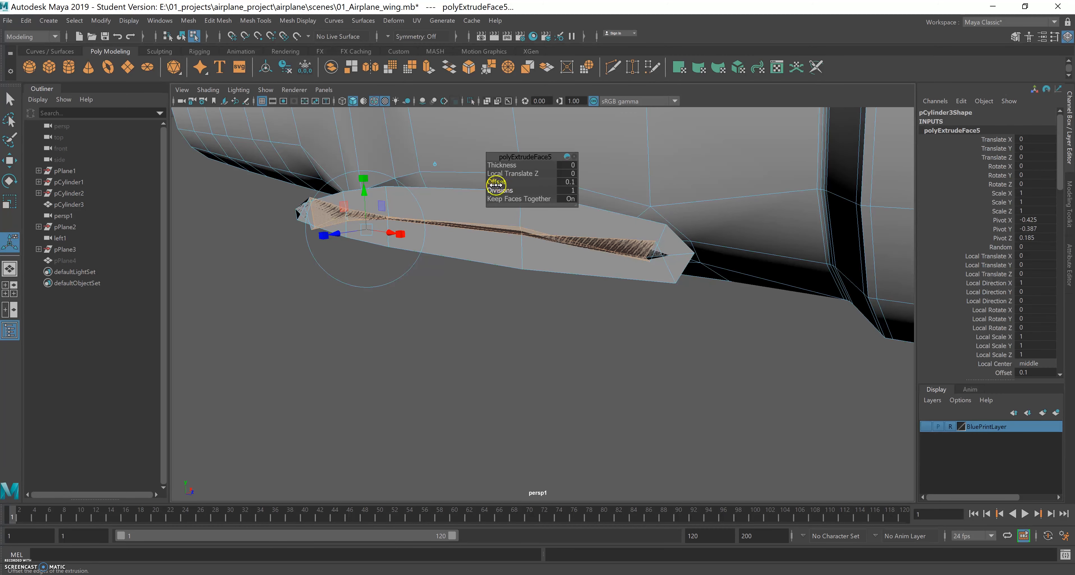
pyautogui.moveTo(496, 182); pyautogui.dragTo(494, 182)
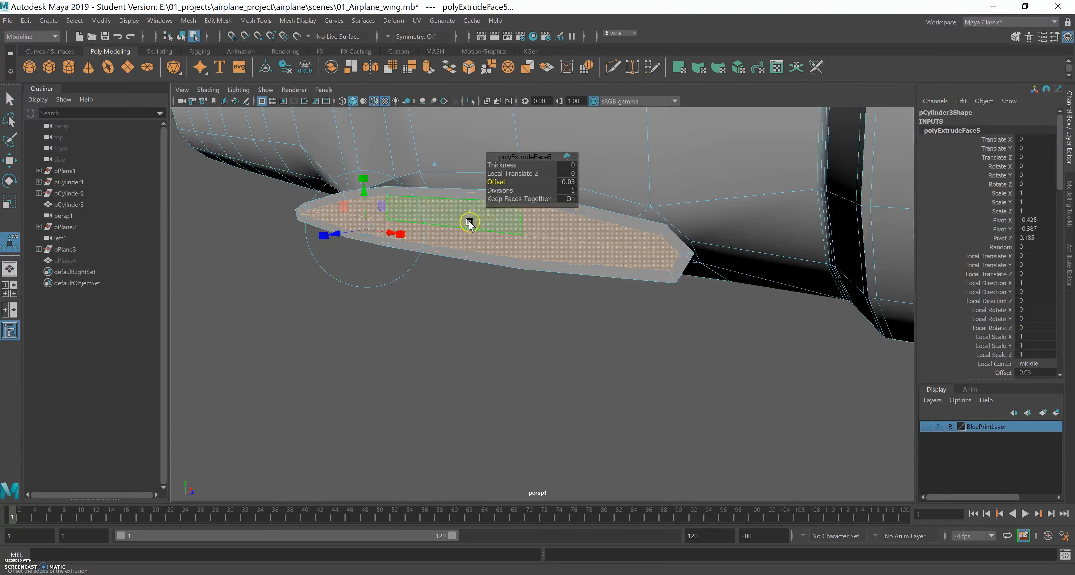
pyautogui.moveTo(495, 184); pyautogui.dragTo(495, 185)
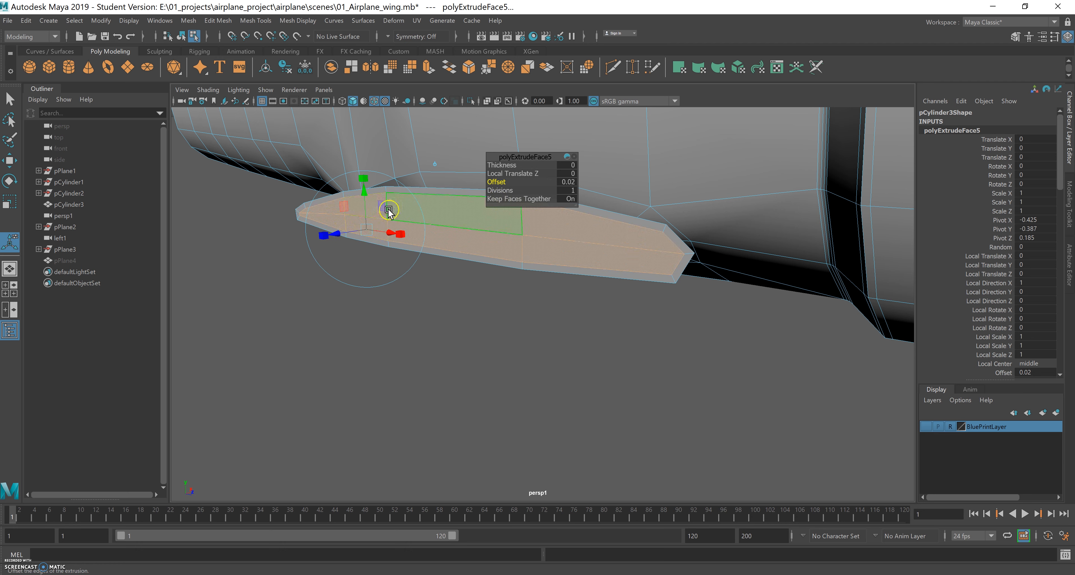
# Flatten the inset end faces by scaling them along X, and move them along X about level with the root's rim.
pyautogui.press('r')
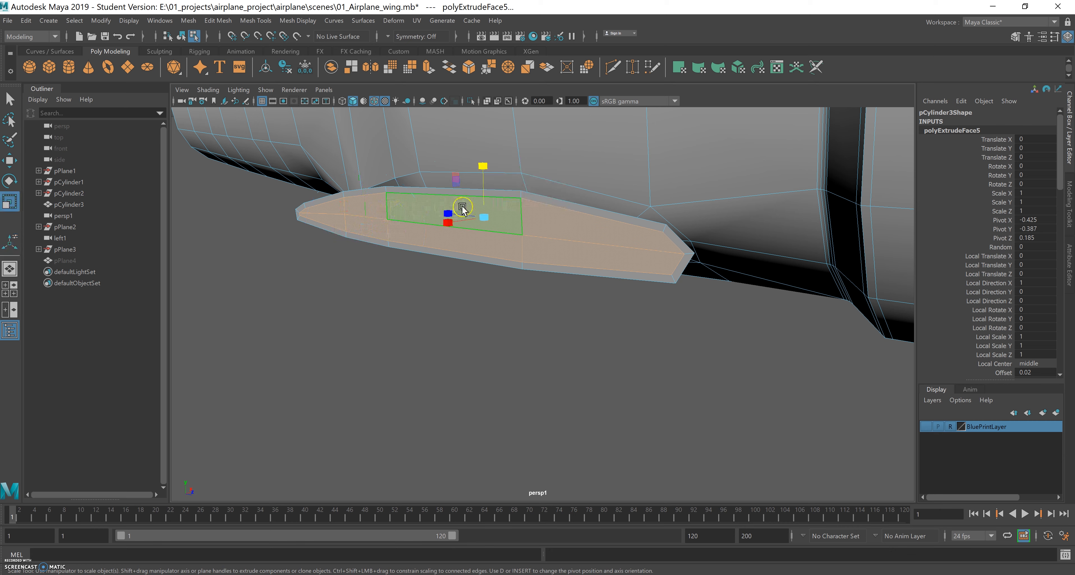
pyautogui.moveTo(486, 217); pyautogui.dragTo(391, 227)
pyautogui.keyDown('alt'); pyautogui.moveTo(497, 245); pyautogui.dragTo(593, 247); pyautogui.keyUp('alt')
pyautogui.press('w')
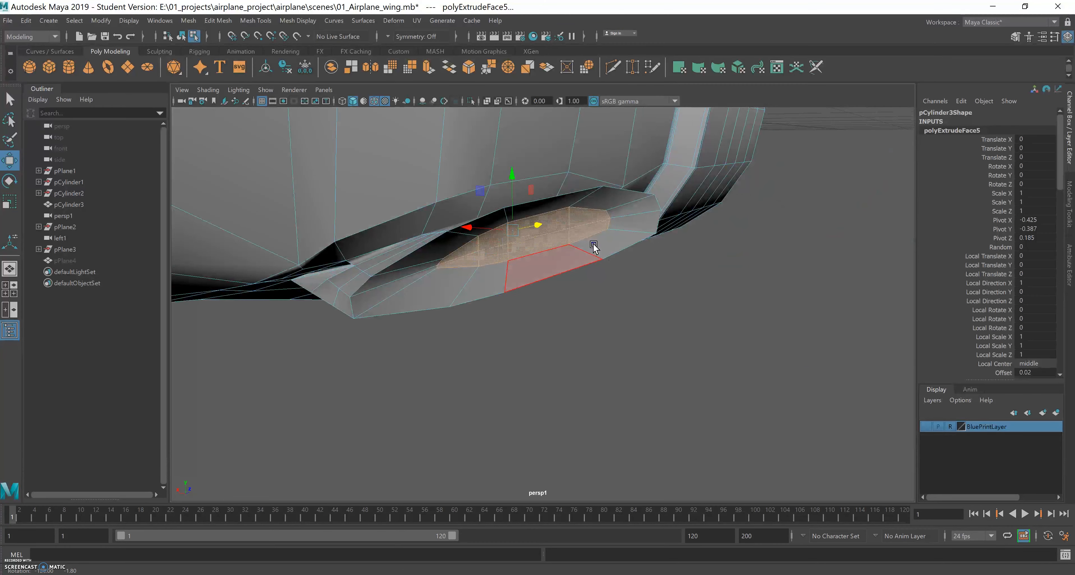
pyautogui.moveTo(468, 230); pyautogui.dragTo(453, 253)
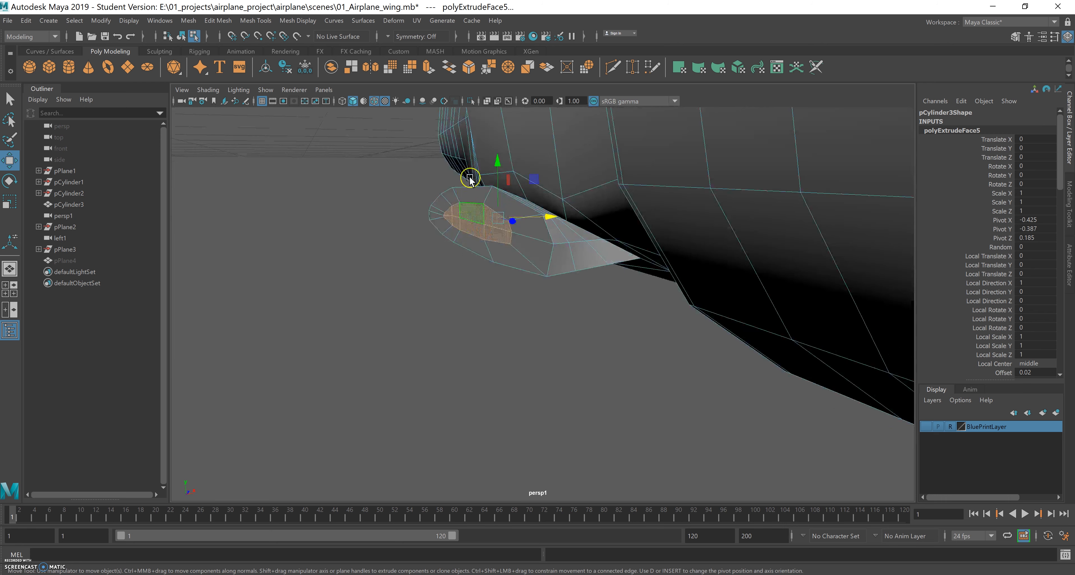
# Extrude the flattened inset faces again with a Local Translate Z of about 0.094.
pyautogui.click(427, 73)
pyautogui.keyDown('alt'); pyautogui.moveTo(470, 232); pyautogui.dragTo(526, 256); pyautogui.keyUp('alt')
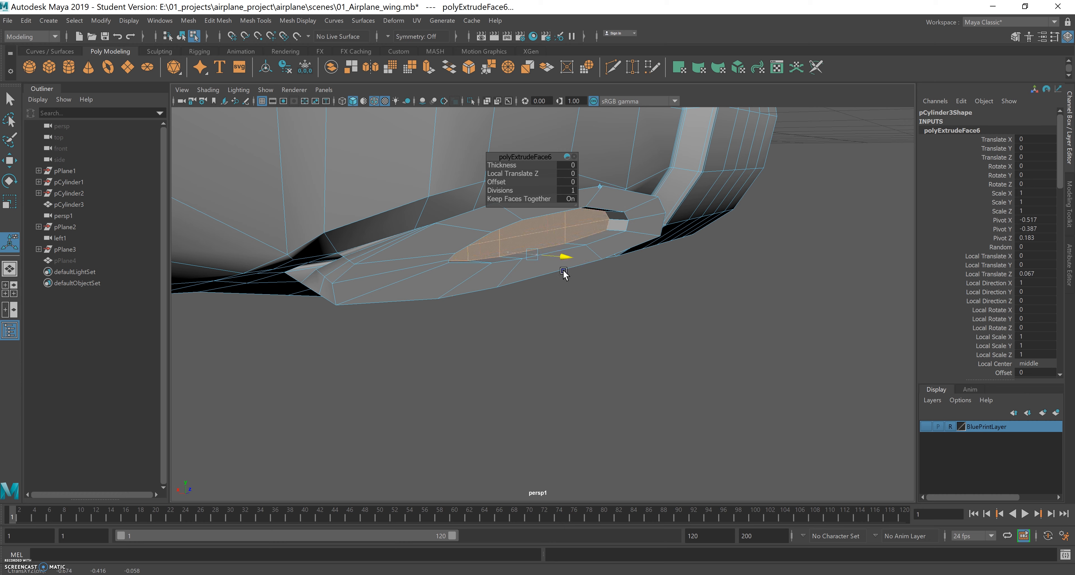
pyautogui.moveTo(545, 287)
pyautogui.keyDown('alt'); pyautogui.mouseDown()
pyautogui.moveTo(547, 274)
pyautogui.moveTo(551, 281)
pyautogui.mouseUp(); pyautogui.keyUp('alt')
pyautogui.keyDown('alt'); pyautogui.moveTo(581, 243); pyautogui.dragTo(446, 261); pyautogui.keyUp('alt')
pyautogui.keyDown('alt'); pyautogui.moveTo(367, 270); pyautogui.dragTo(502, 271); pyautogui.keyUp('alt')
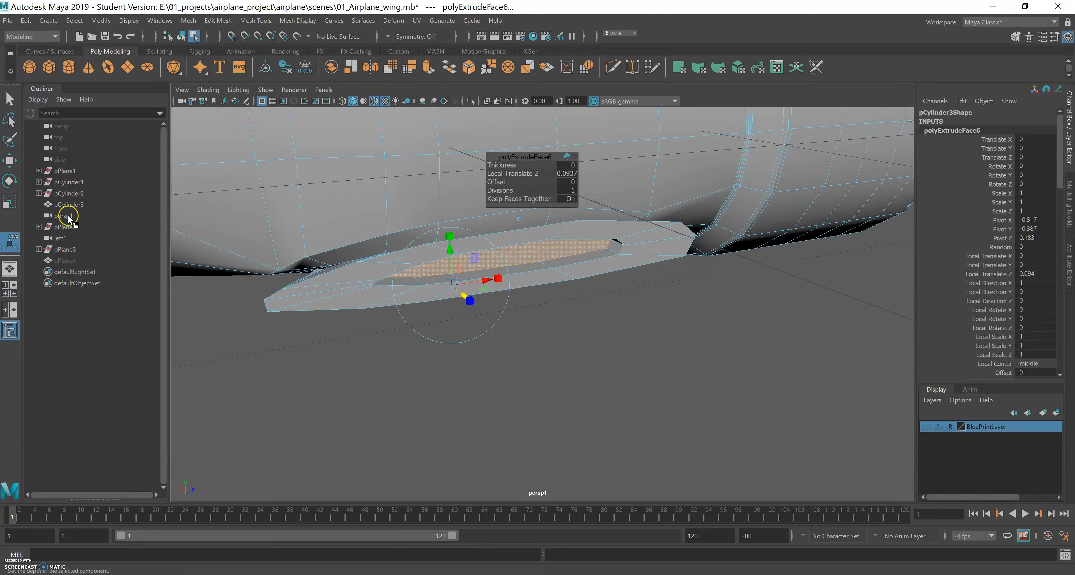
# Turn the Visibility of the wing mesh pPlane4 back on and check how it meets the wing root.
pyautogui.click(66, 260)
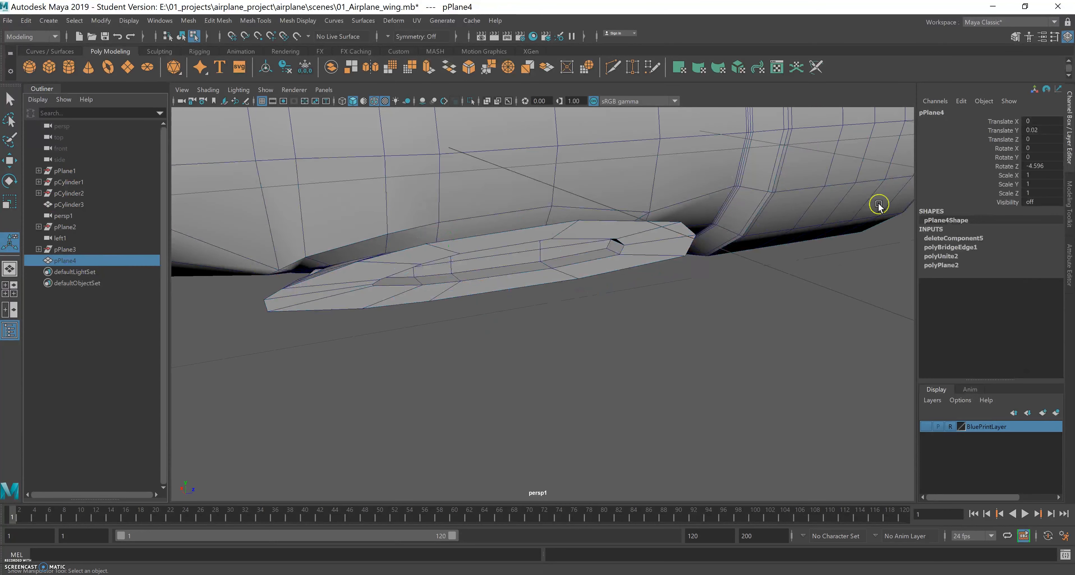
pyautogui.doubleClick(1032, 203)
pyautogui.write('1')
pyautogui.press('Return')
pyautogui.keyDown('alt'); pyautogui.moveTo(519, 294); pyautogui.dragTo(481, 303); pyautogui.keyUp('alt')
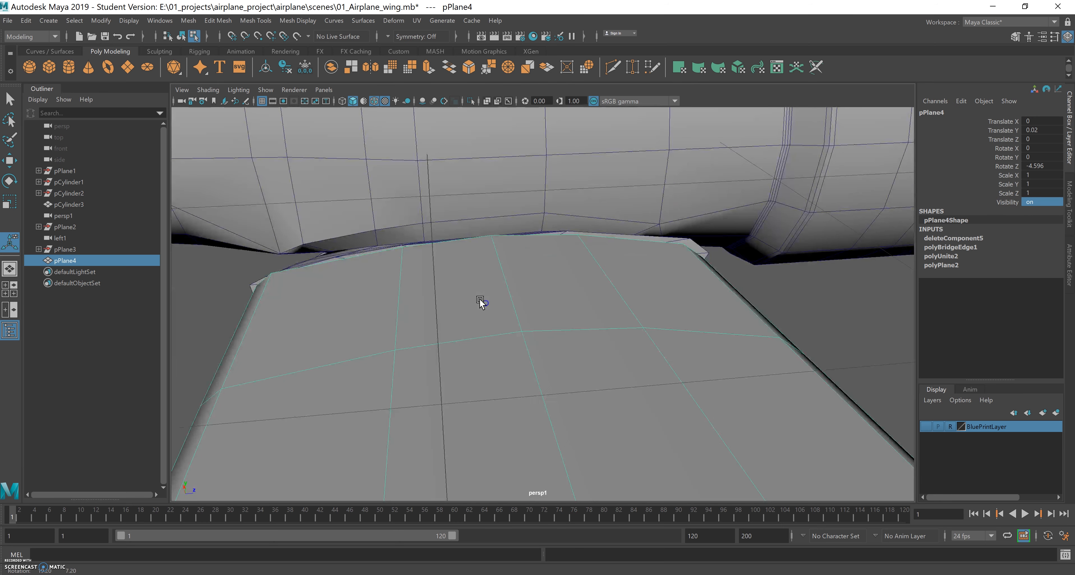